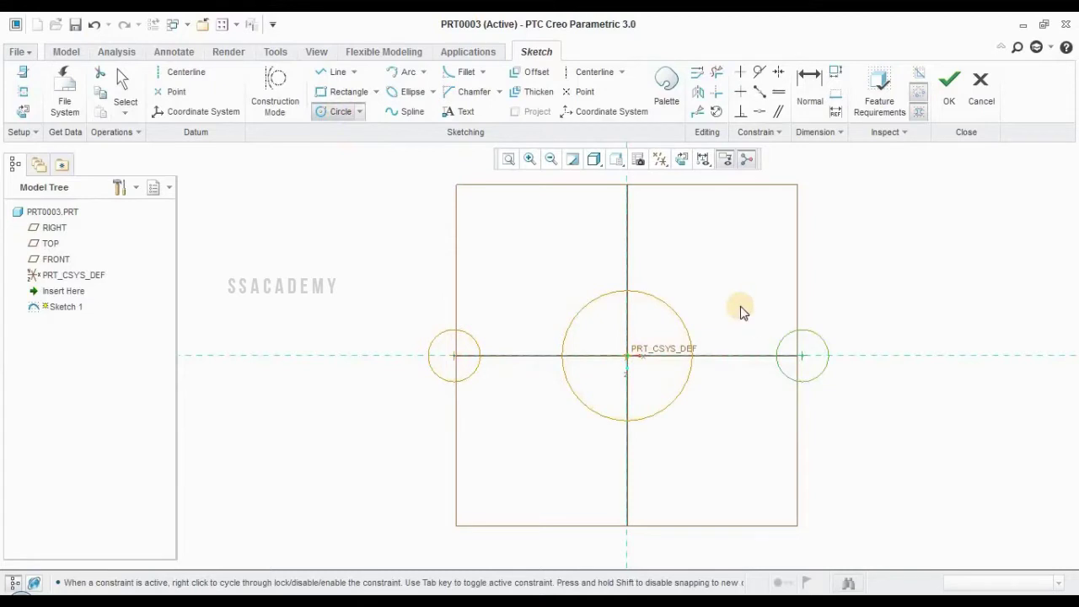
Set the central circle's diameter to 50 and the two equal outer circles' diameter to 30.
middle_click(740, 307)
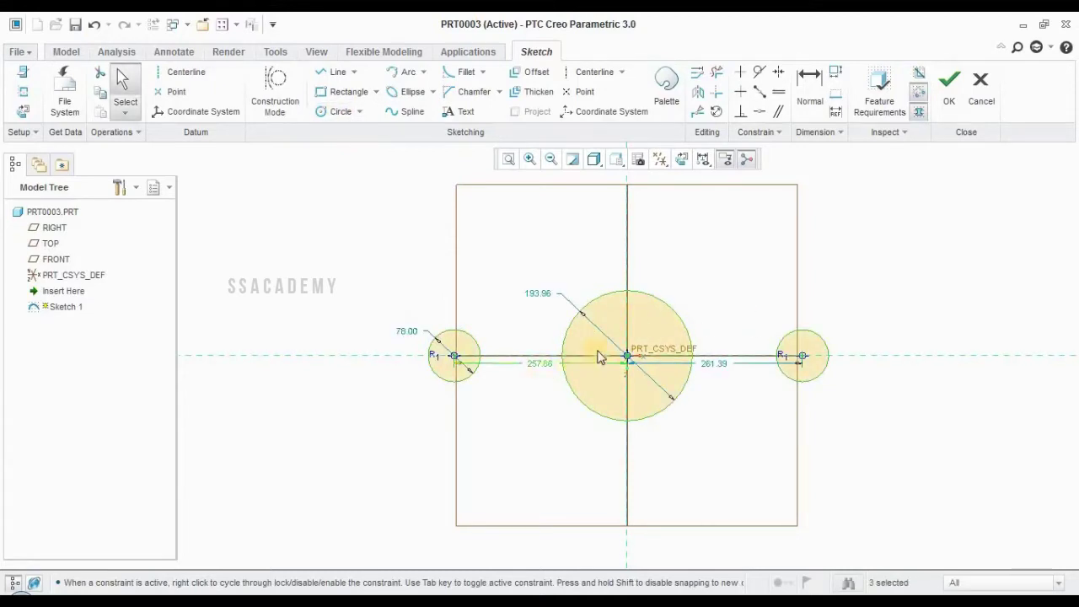
double_click(538, 294)
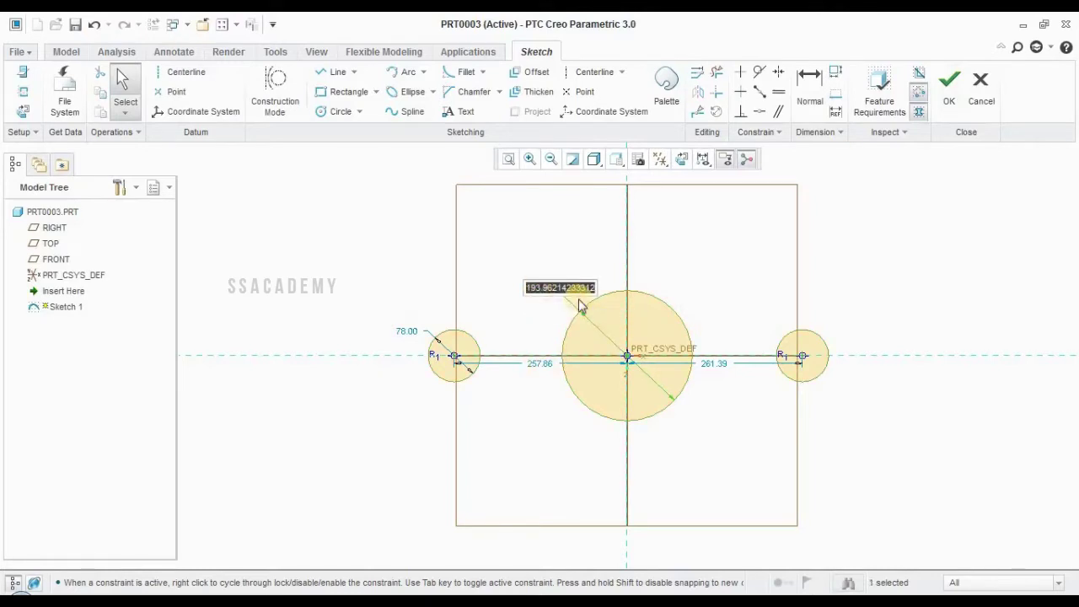
type("50")
key("Return")
double_click(402, 329)
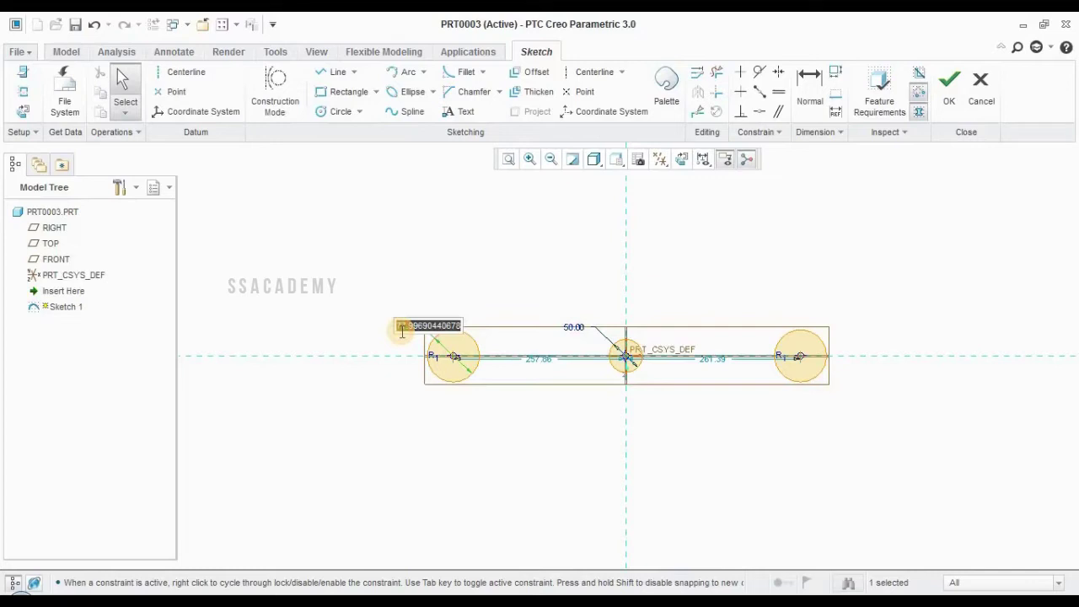
key("BackSpace")
type("30")
key("Return")
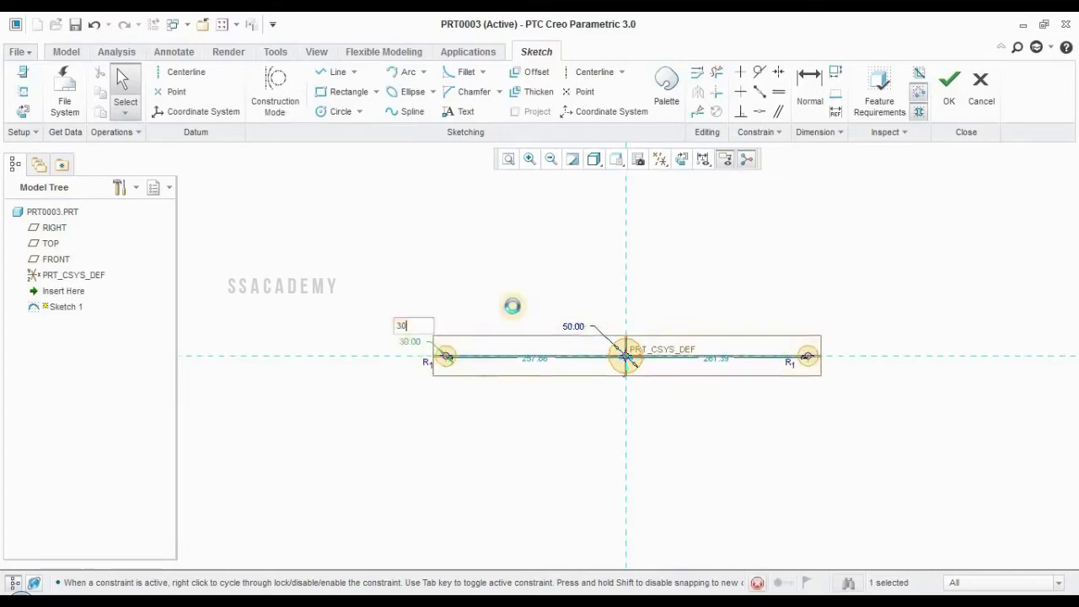
Set the distance from the central circle's centre to each outer circle's centre to 35.
scroll(796, 363, "up", 2)
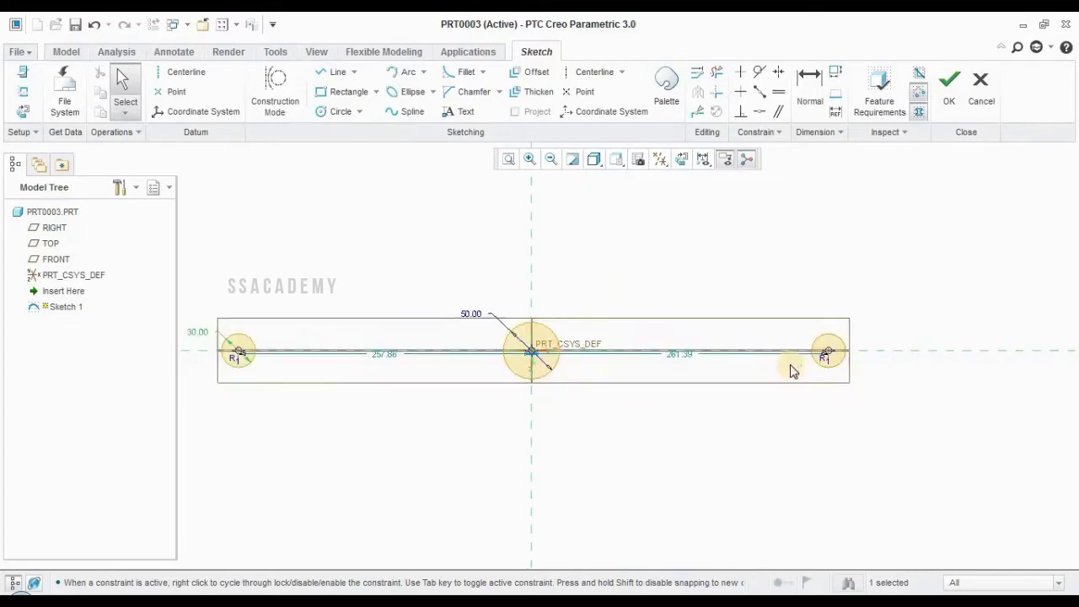
double_click(678, 356)
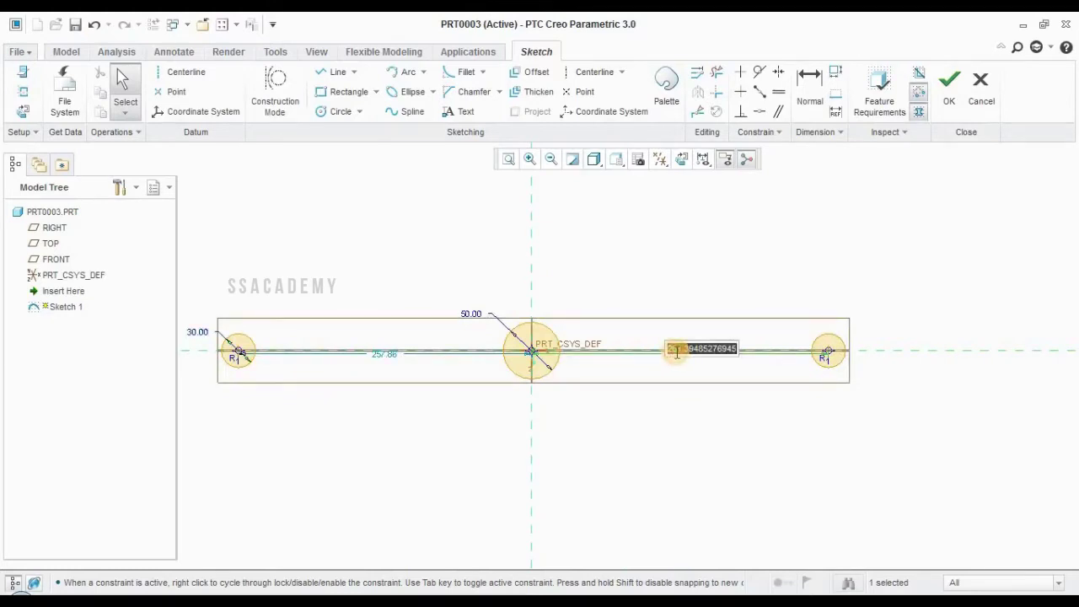
key("BackSpace")
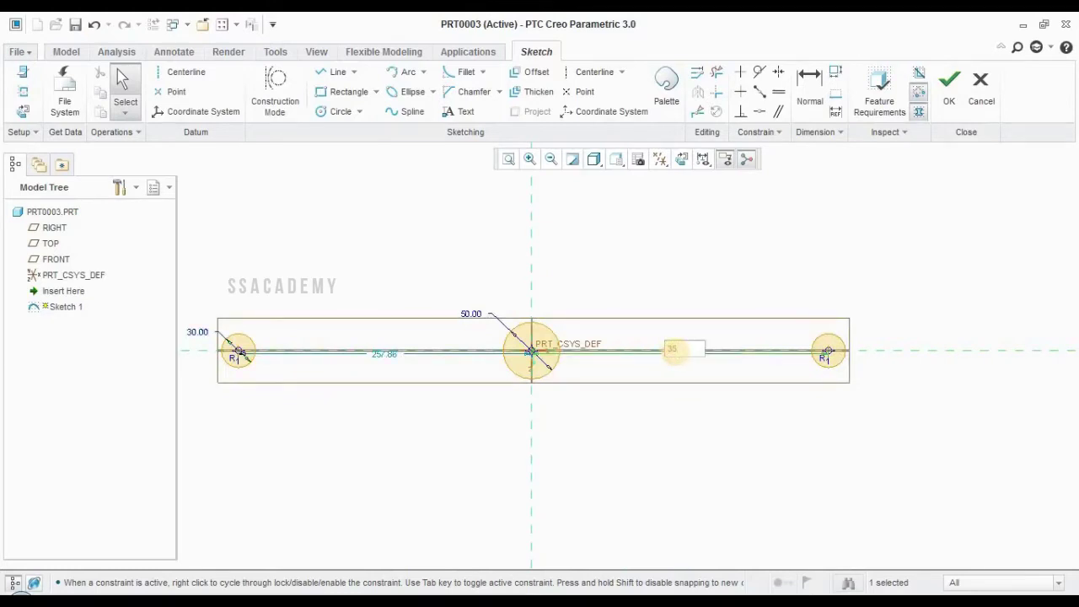
key("Return")
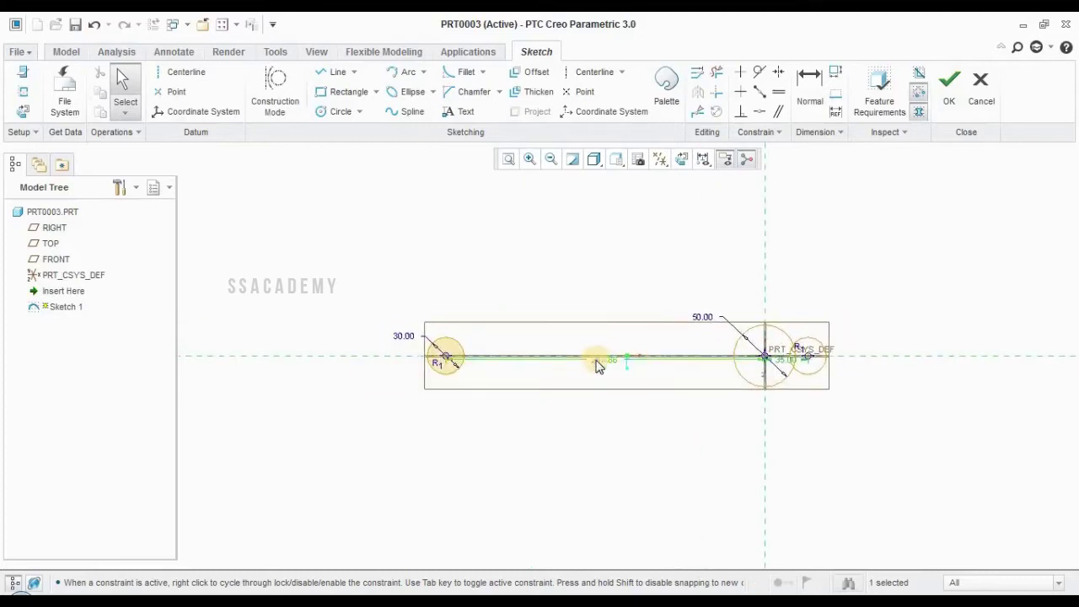
double_click(597, 358)
key("BackSpace")
type("35")
key("Return")
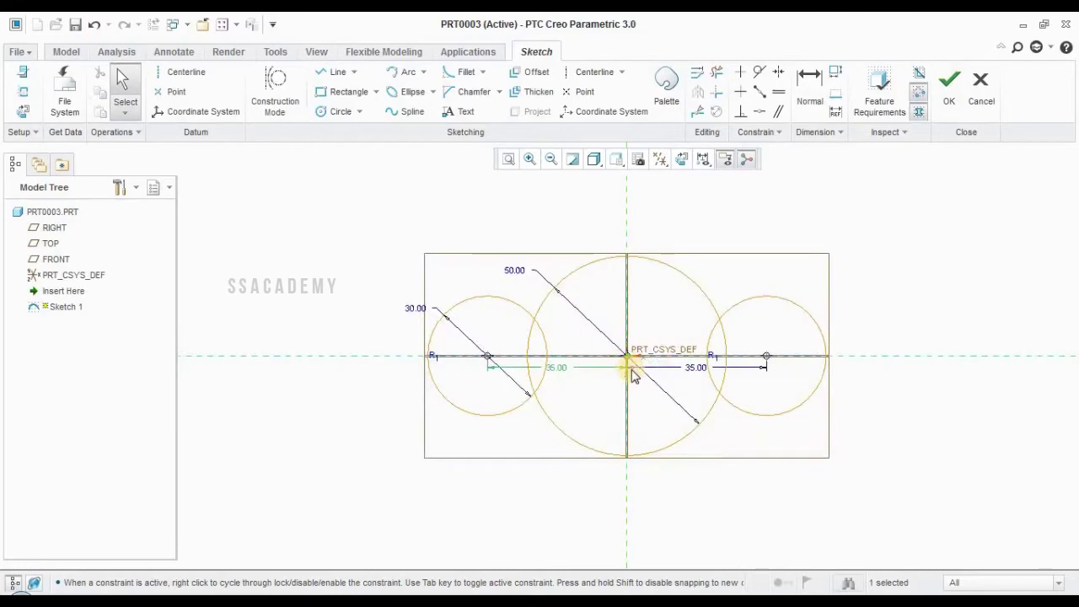
Draw four tangent lines joining the central circle to both outer circles, above and below the horizontal axis.
scroll(633, 373, "down", 1)
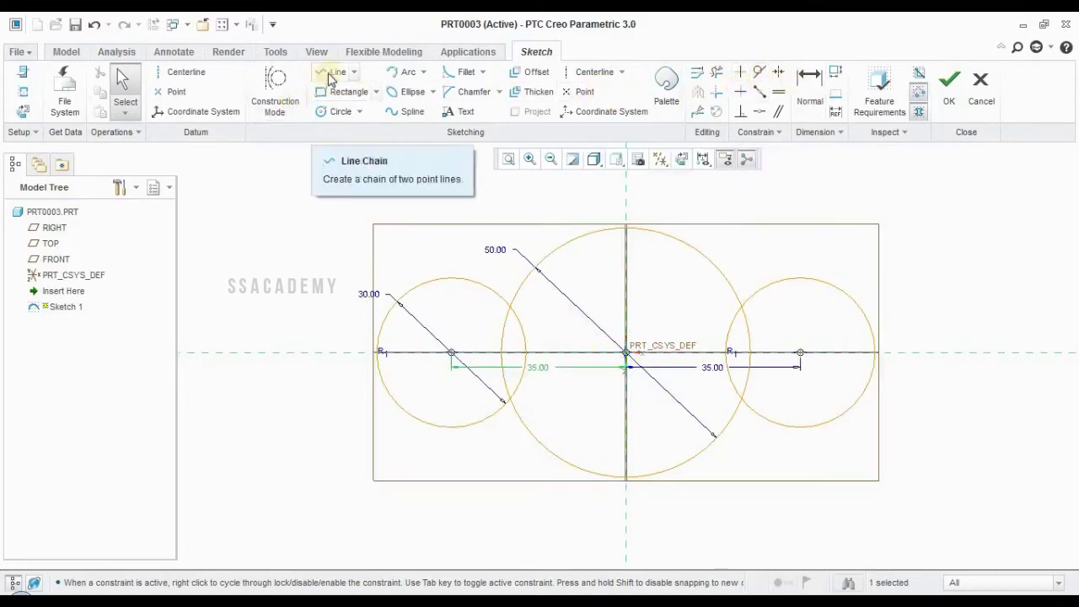
left_click(354, 72)
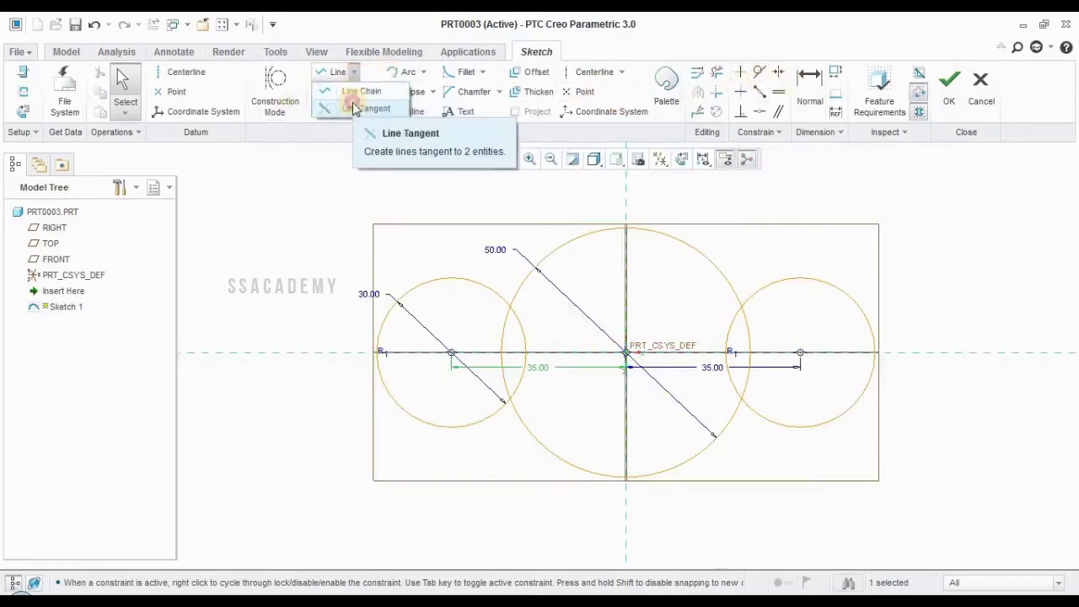
left_click(353, 108)
left_click(447, 279)
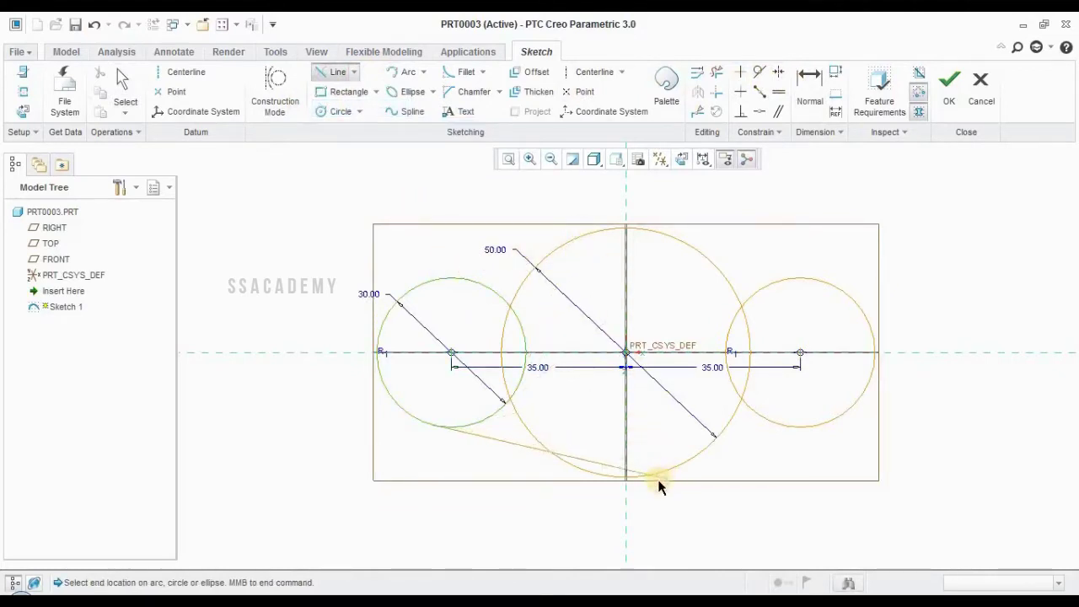
left_click(578, 467)
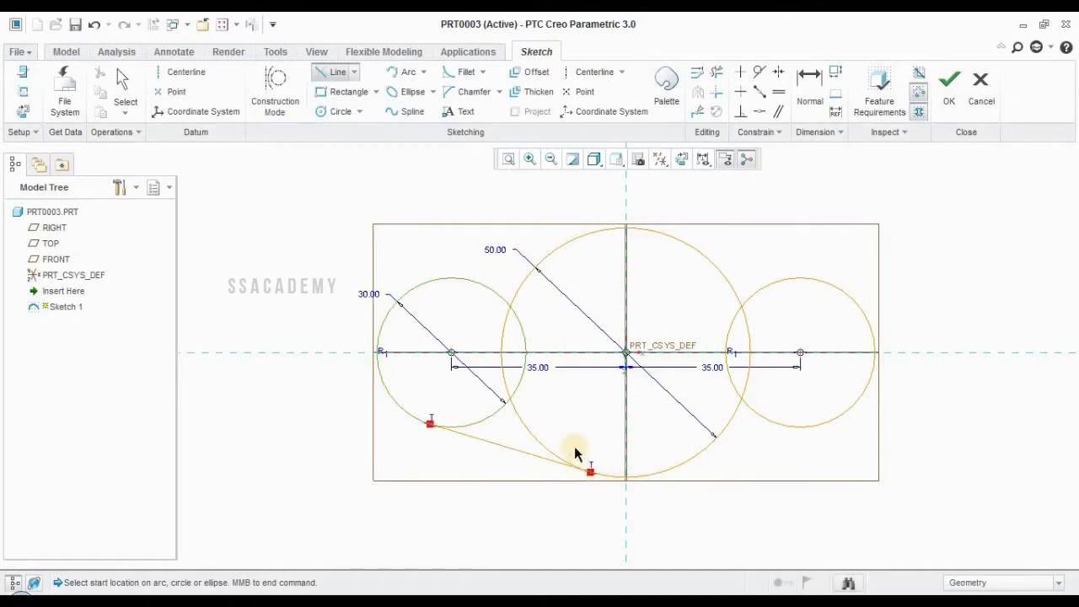
left_click(426, 283)
left_click(525, 240)
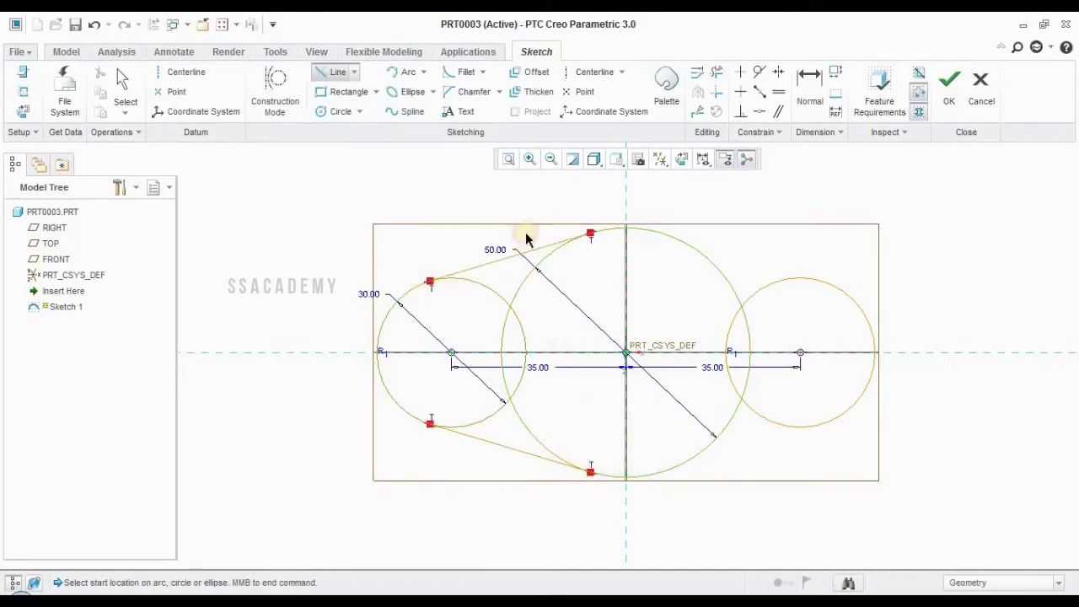
left_click(777, 284)
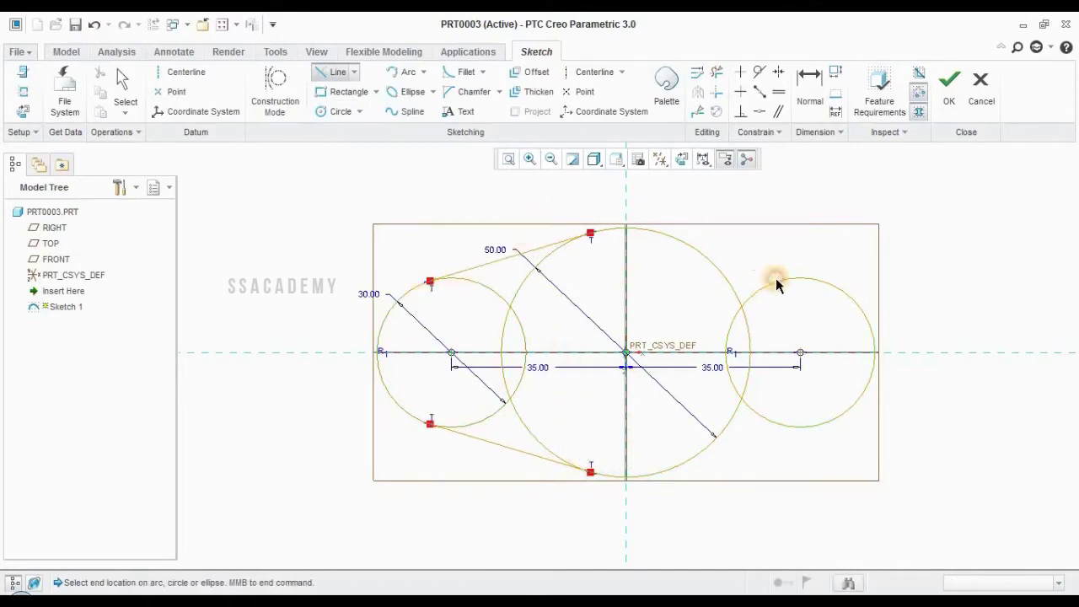
left_click(647, 230)
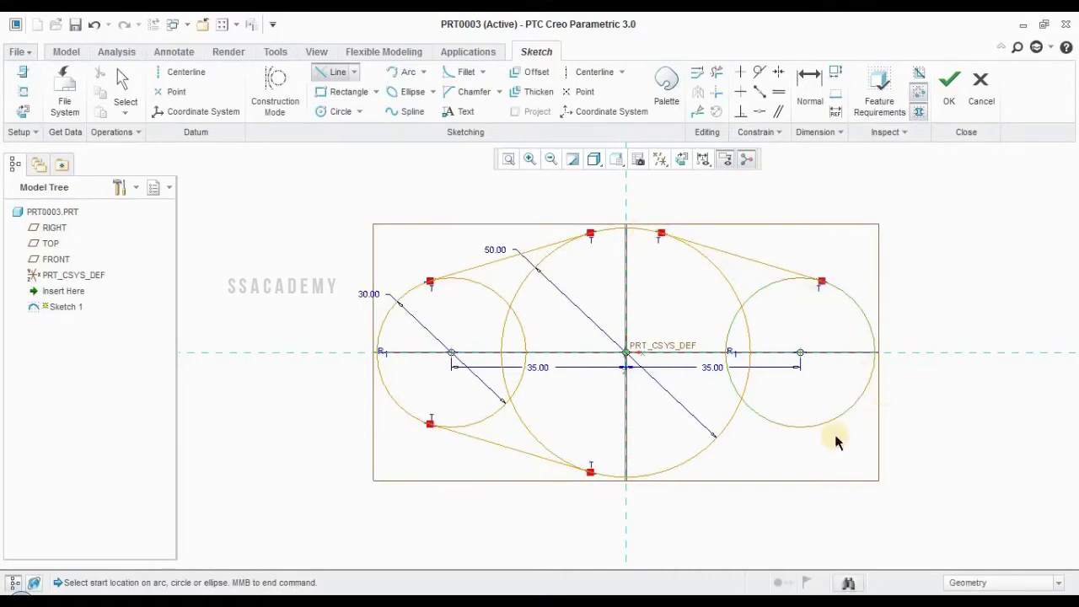
left_click(709, 452)
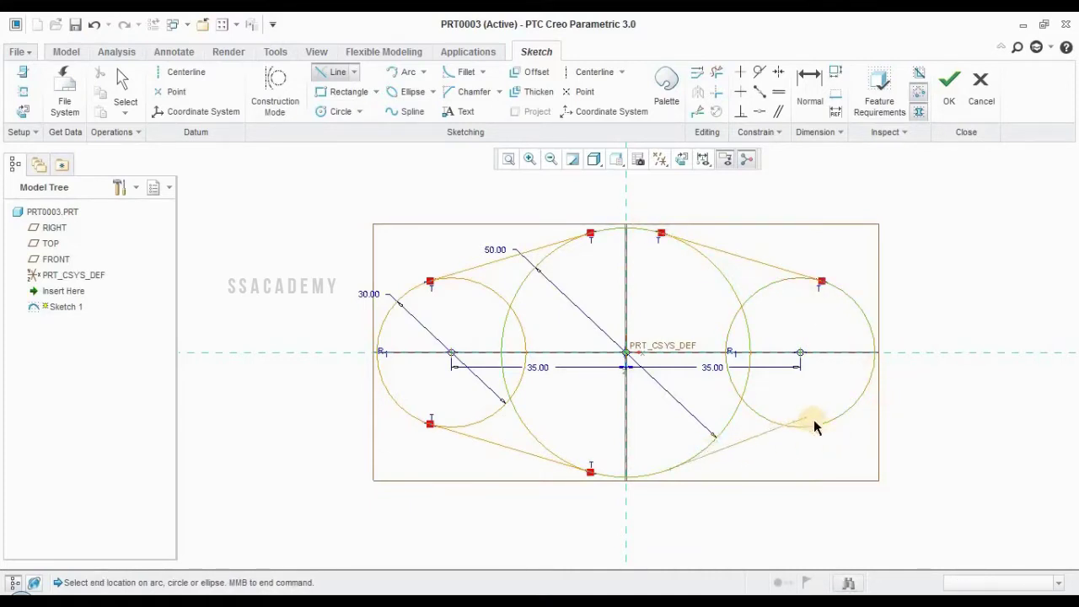
left_click(823, 426)
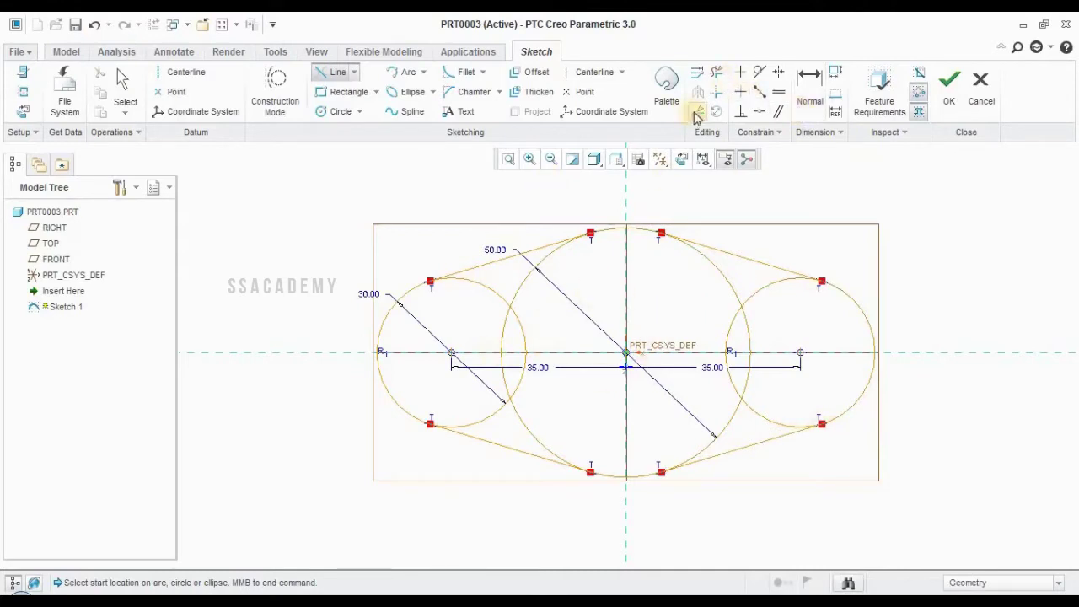
Trim away the circle arcs inside the profile, leaving only the closed outer outline of arcs and tangent lines.
left_click(718, 76)
mouse_move(525, 289)
left_mouse_down()
mouse_move(491, 334)
mouse_move(533, 349)
mouse_move(489, 409)
mouse_move(548, 419)
left_mouse_up()
mouse_move(703, 288)
left_mouse_down()
mouse_move(785, 289)
mouse_move(755, 349)
mouse_move(699, 370)
mouse_move(725, 398)
mouse_move(755, 397)
mouse_move(713, 349)
mouse_move(729, 334)
mouse_move(764, 369)
mouse_move(721, 427)
mouse_move(777, 412)
left_mouse_up()
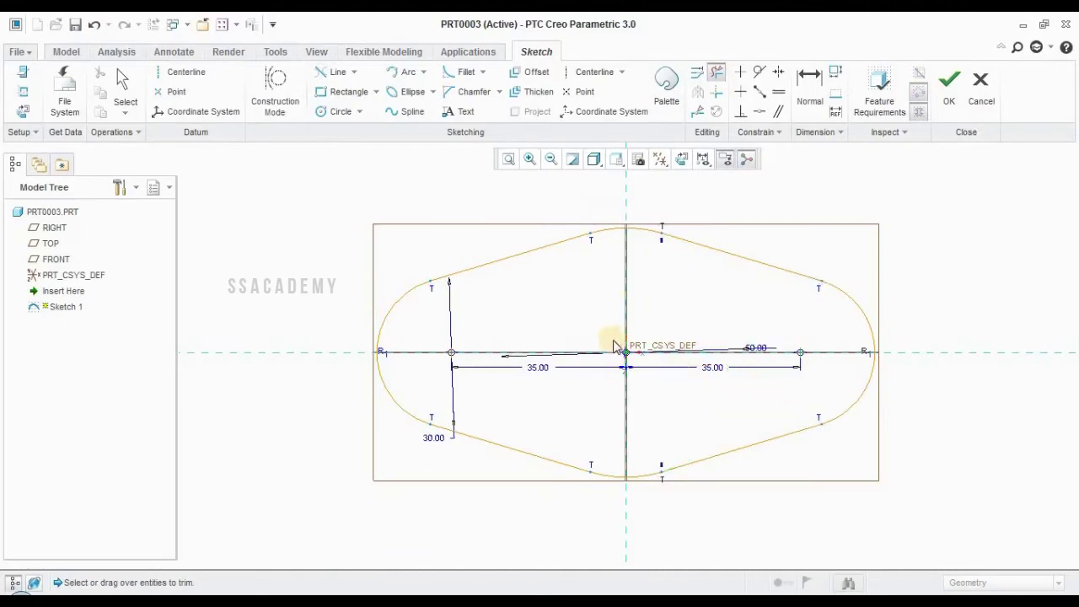
middle_click(538, 313)
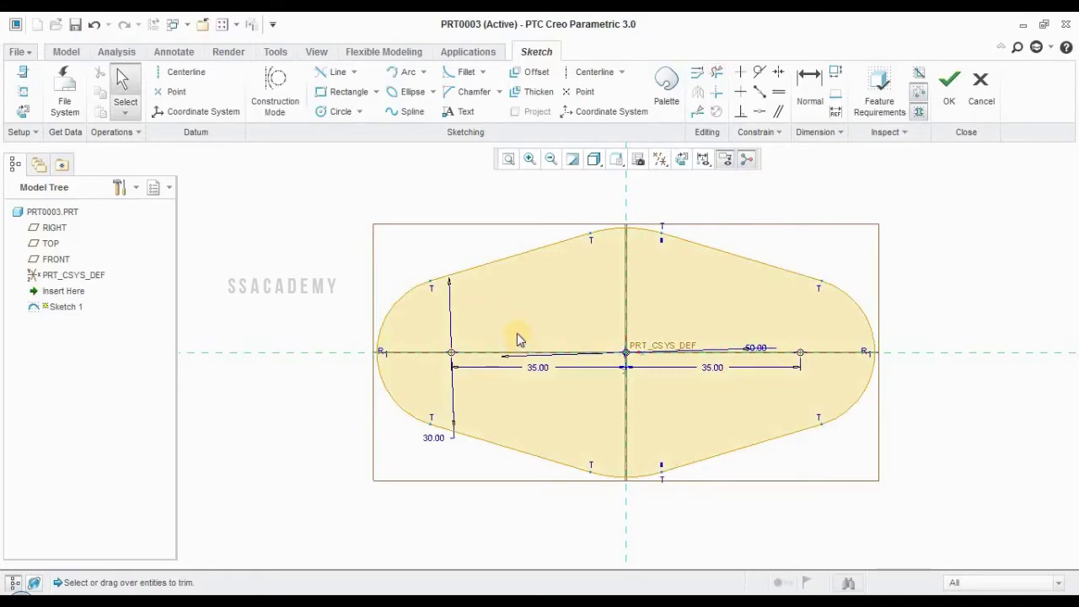
Sketch two equal hole circles centred on the plate outline's two end arcs.
left_click(329, 116)
left_click(451, 353)
left_click(433, 371)
left_click(801, 354)
left_click(777, 370)
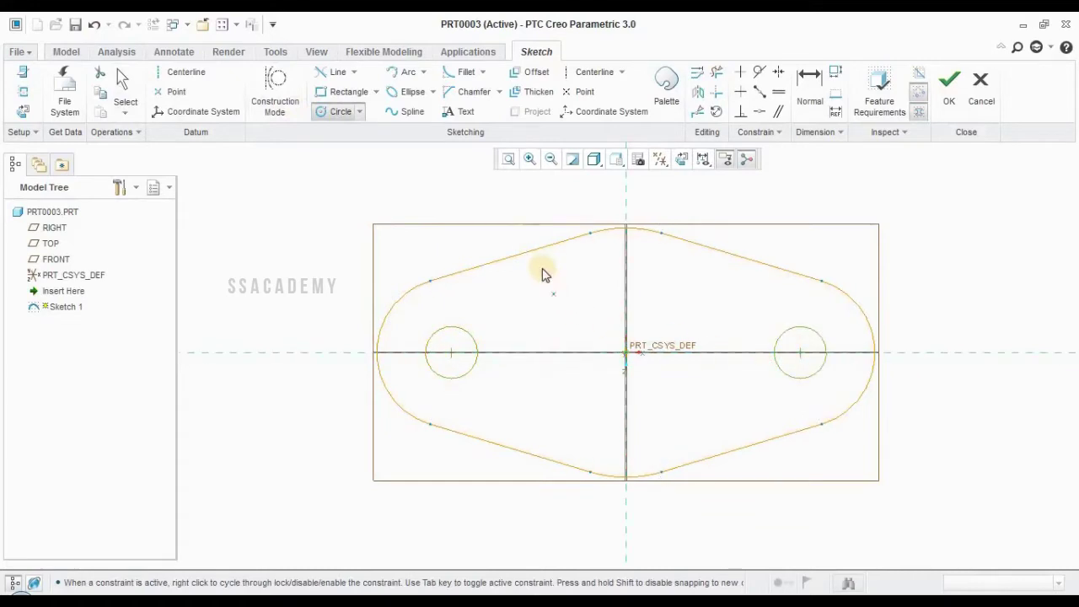
Set the equal hole circles' diameter to 12 and finish the sketch.
left_click(125, 84)
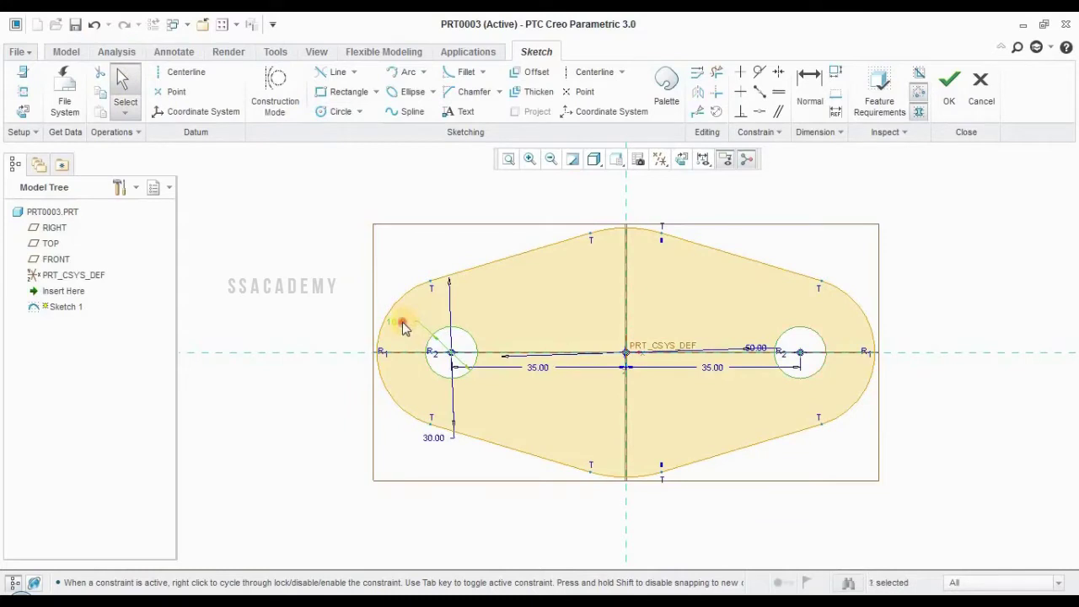
double_click(403, 325)
type("12")
key("Return")
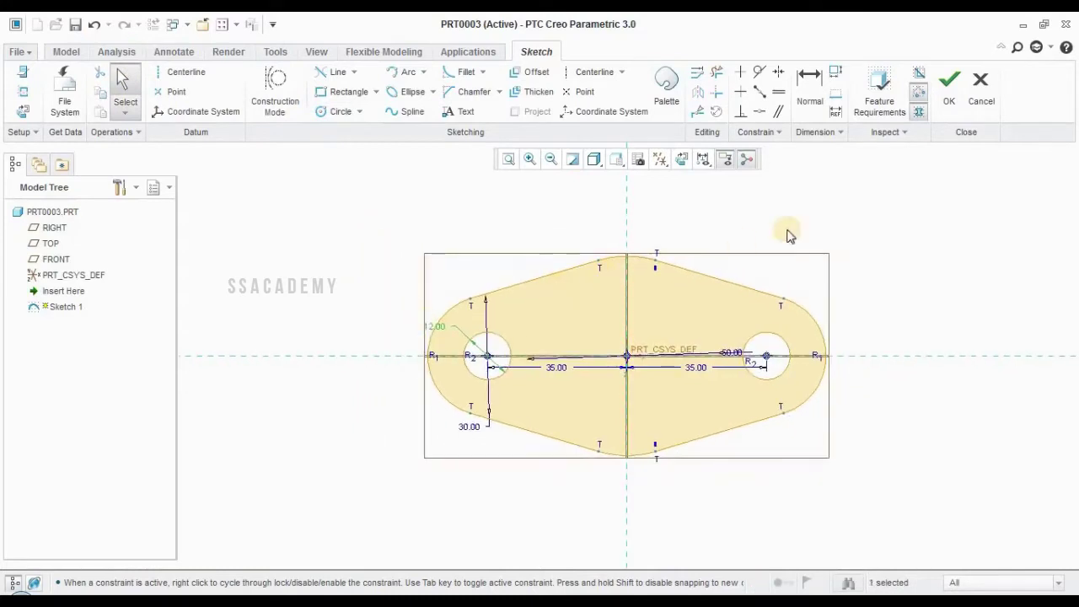
left_click(950, 89)
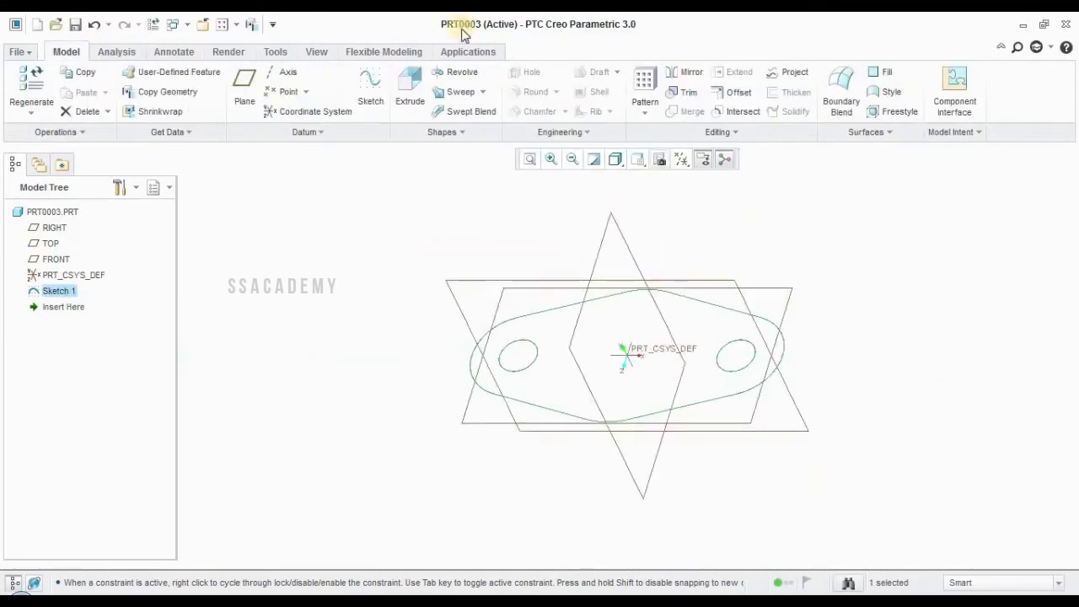
Extrude the plate sketch symmetrically about its sketch plane to a total depth of 10 and deselect the result.
left_click(404, 89)
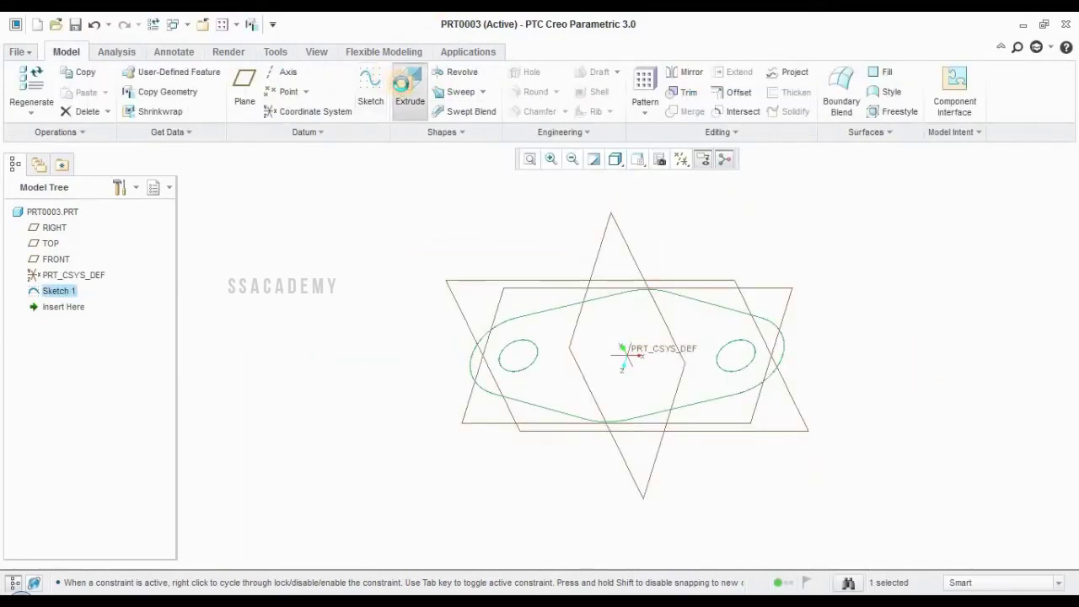
left_click(85, 95)
left_click(72, 137)
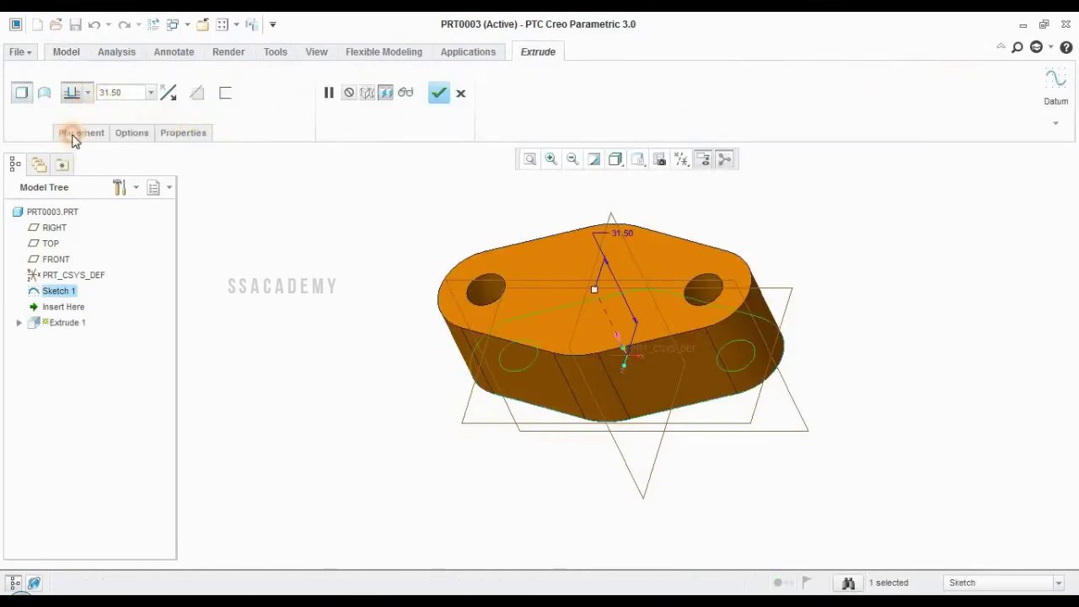
double_click(126, 92)
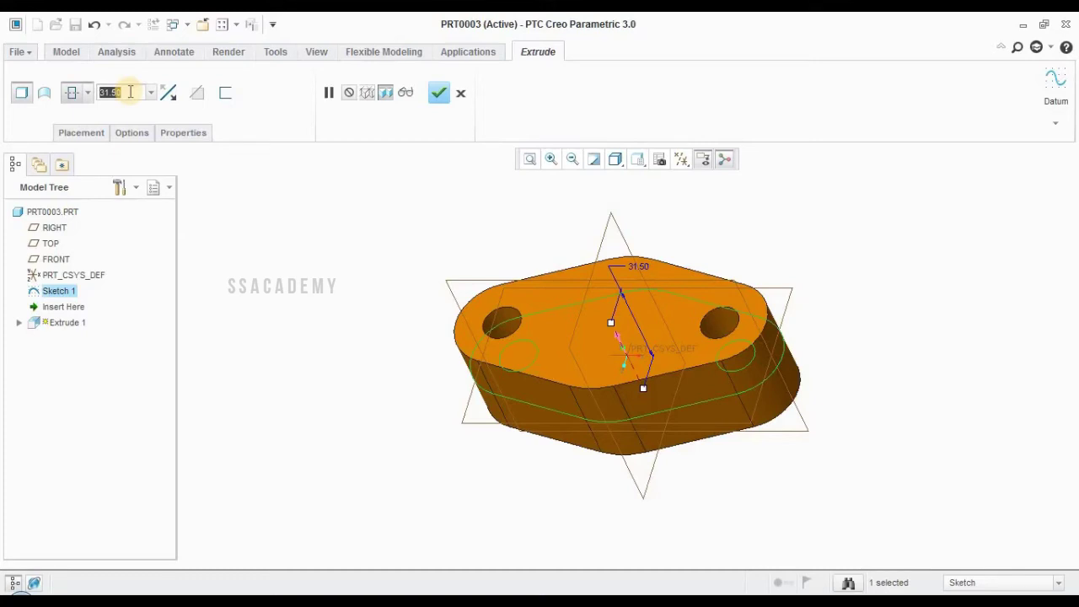
type("10")
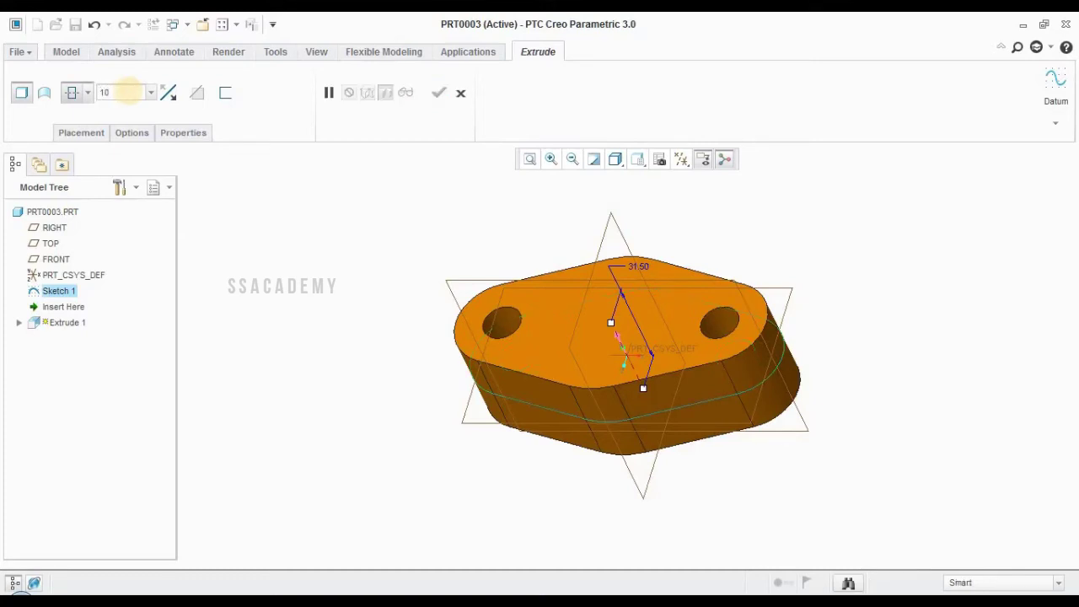
key("Return")
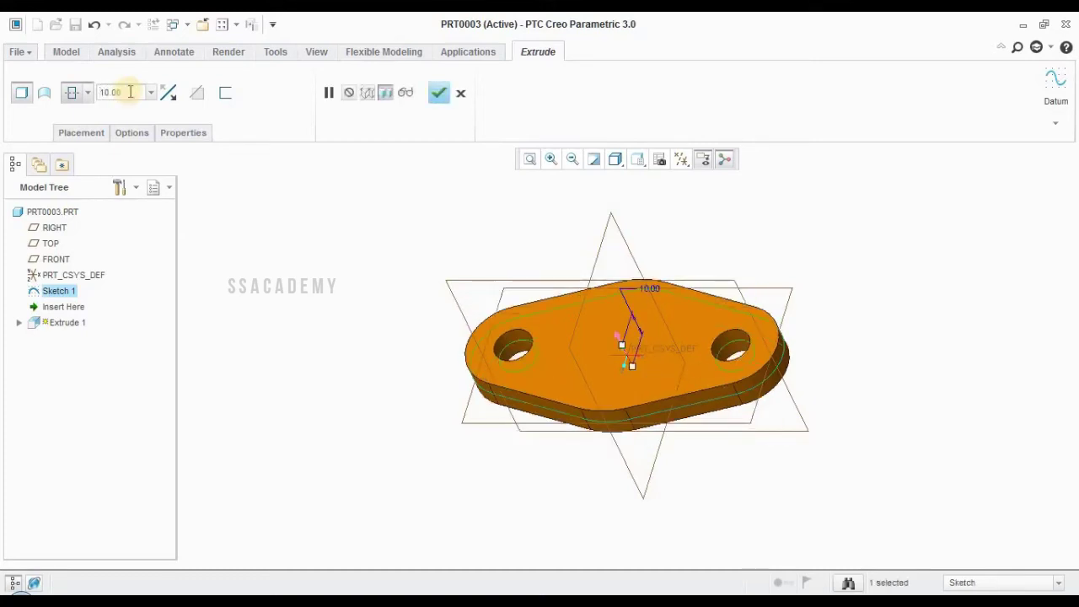
left_click(438, 94)
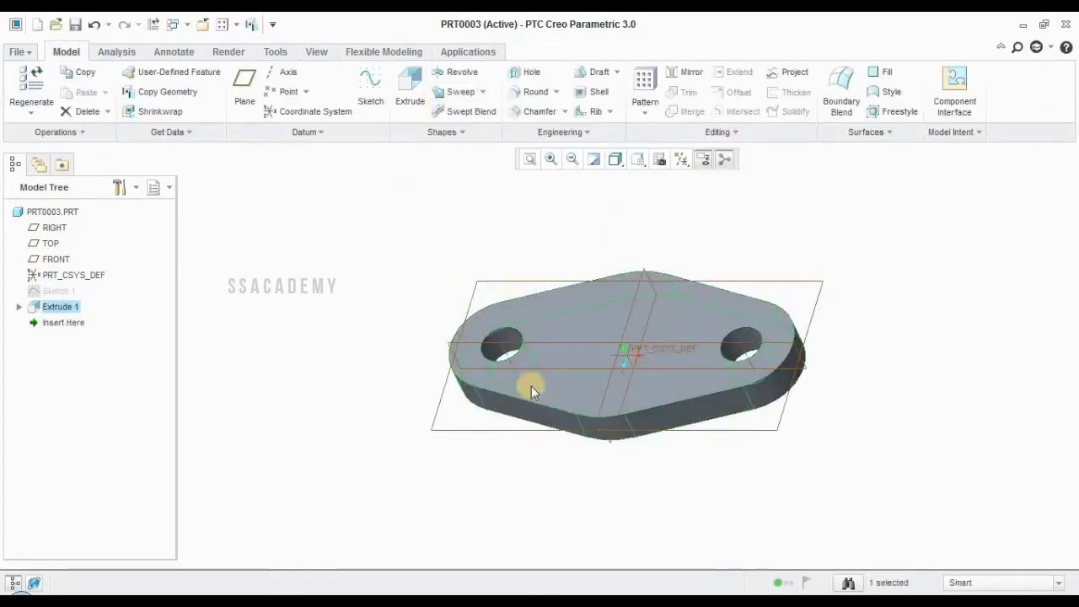
left_click(387, 243)
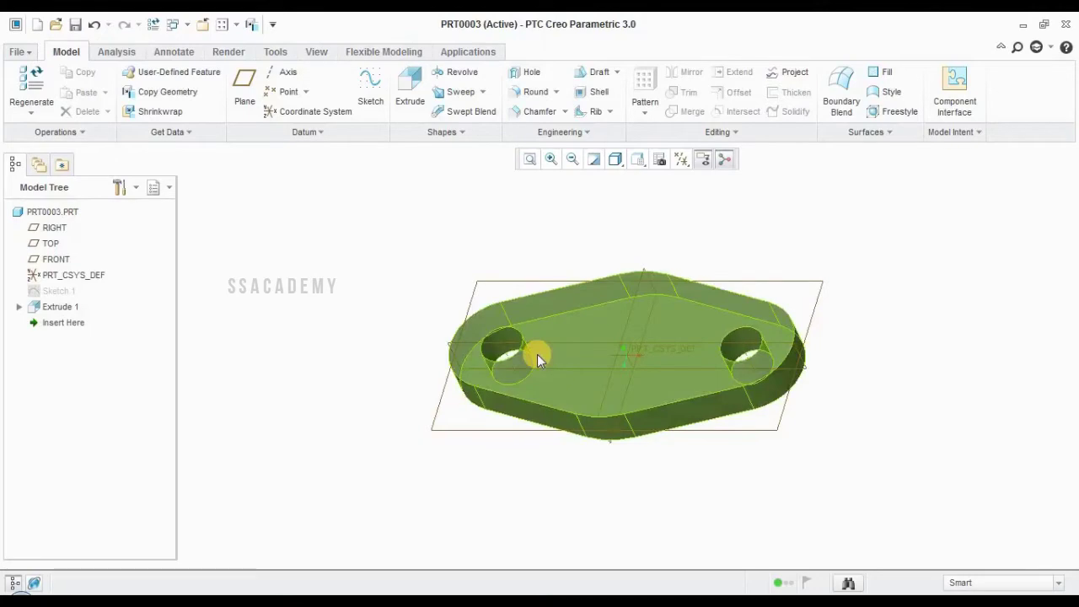
Check the boss dimensions in the reference drawing and start a sketch on the base plate's top face.
key("alt+Tab")
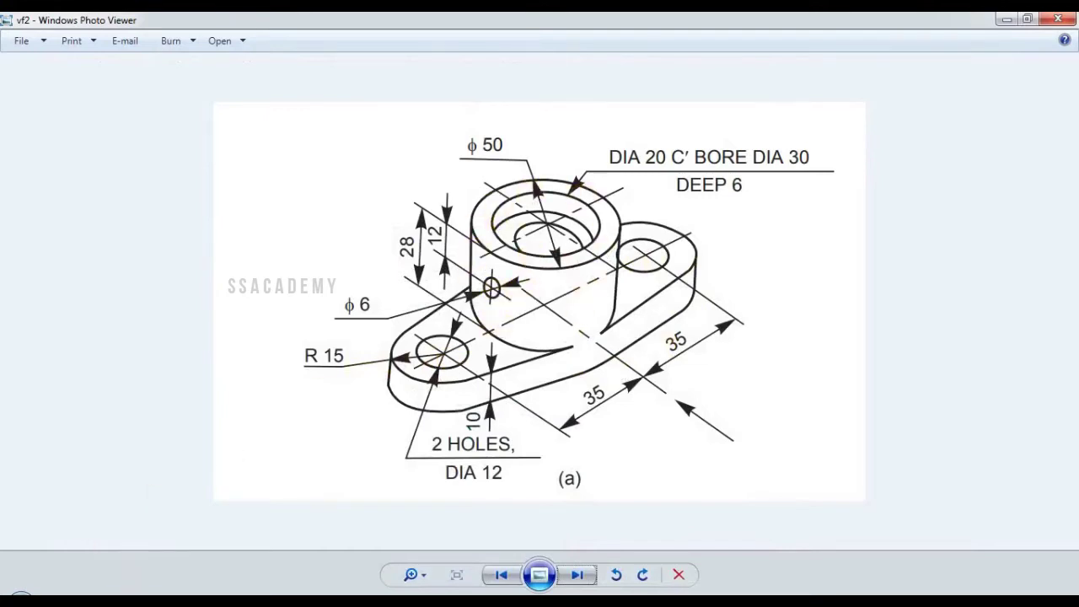
left_click(173, 518)
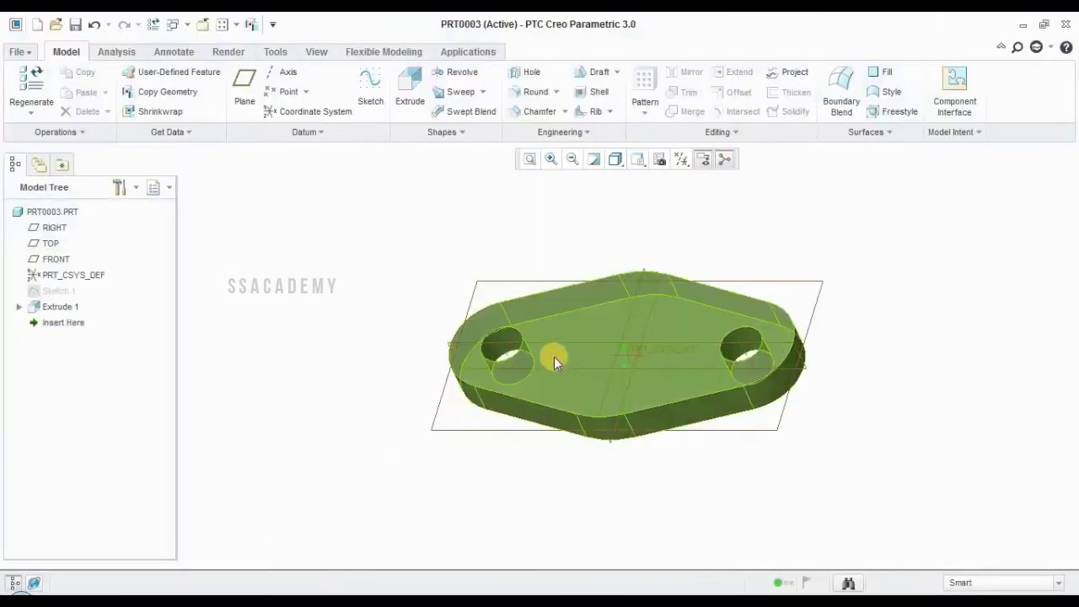
left_click(370, 85)
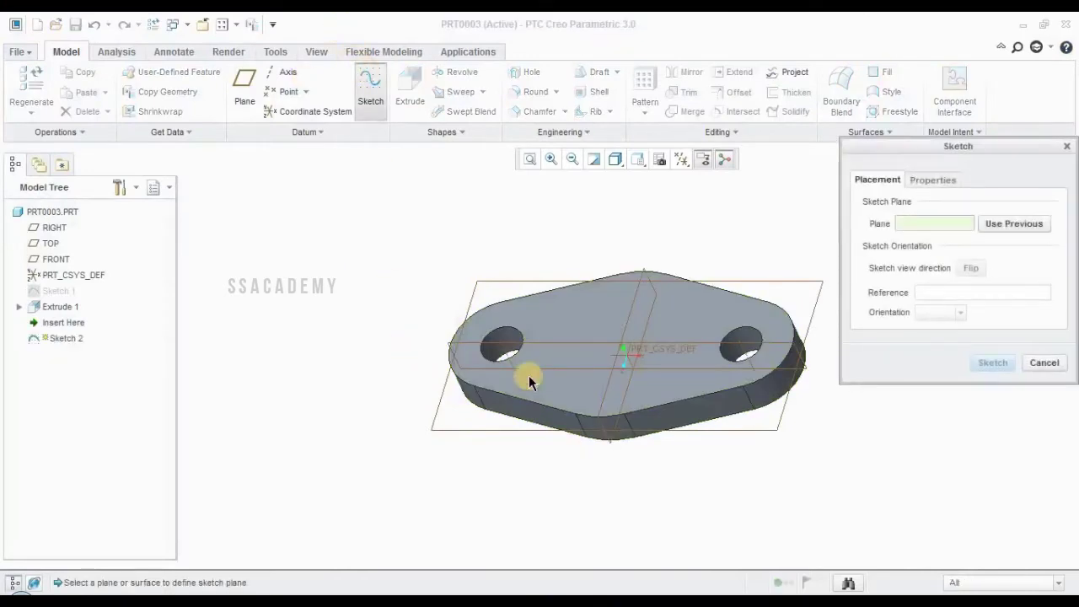
left_click(574, 368)
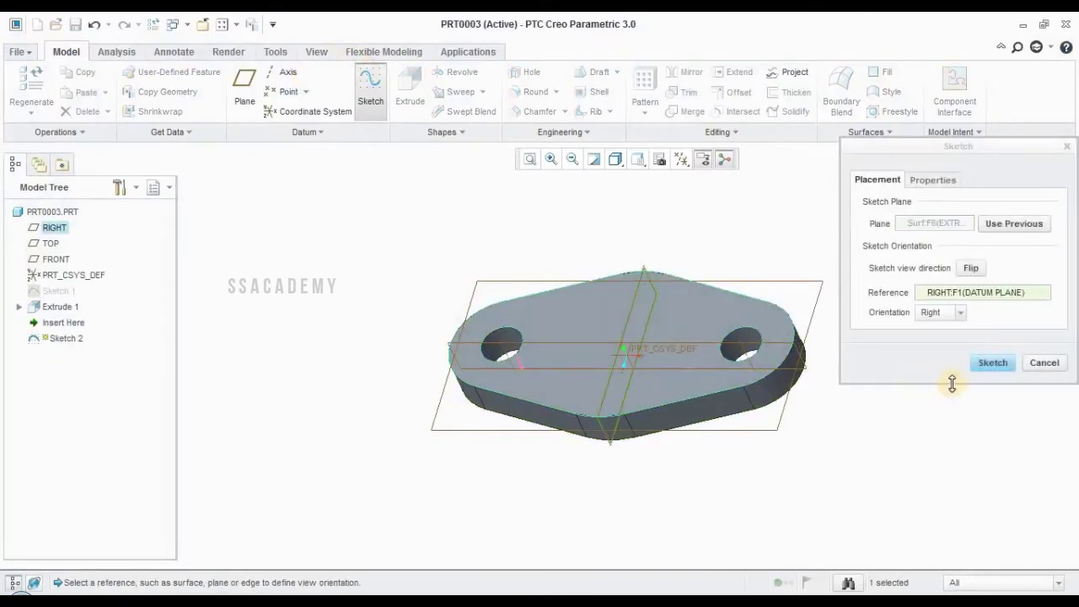
left_click(982, 364)
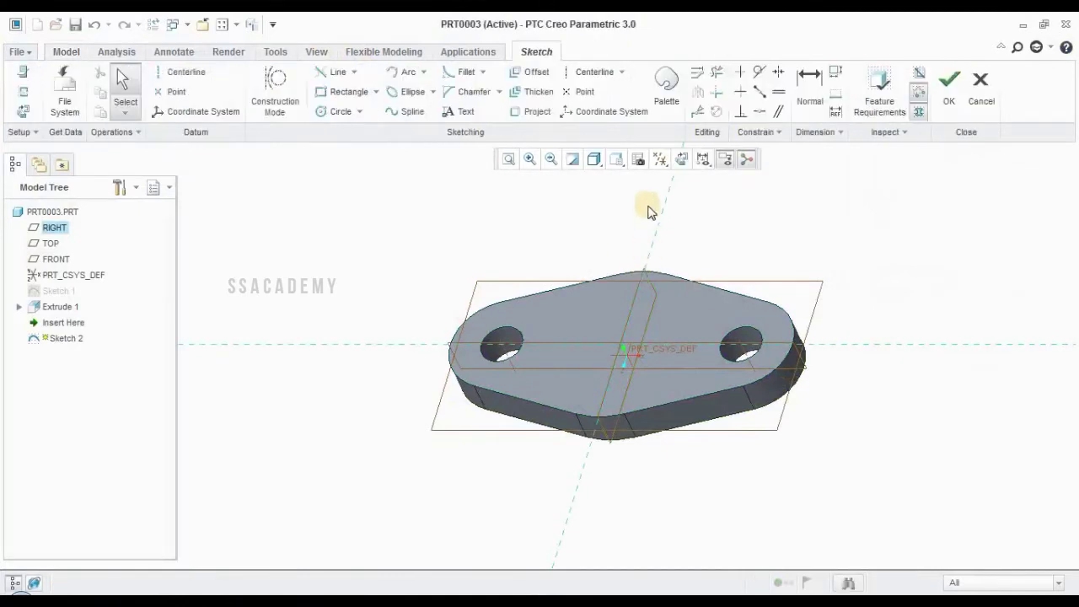
left_click(679, 163)
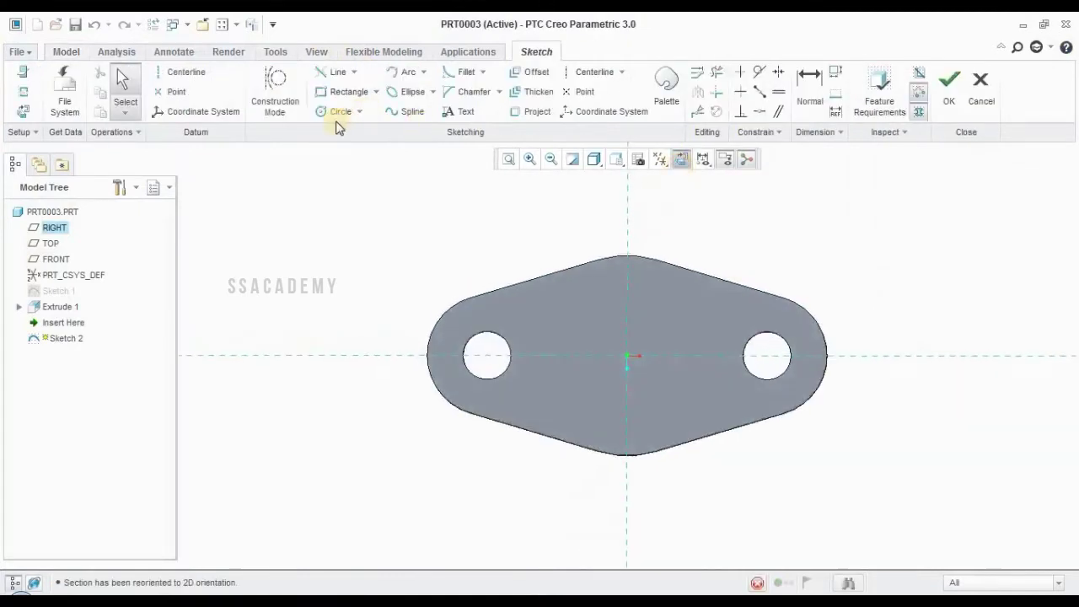
Sketch two concentric circles about 37 and 15 in diameter, centred on the origin of the base plate.
left_click(336, 111)
left_click(627, 355)
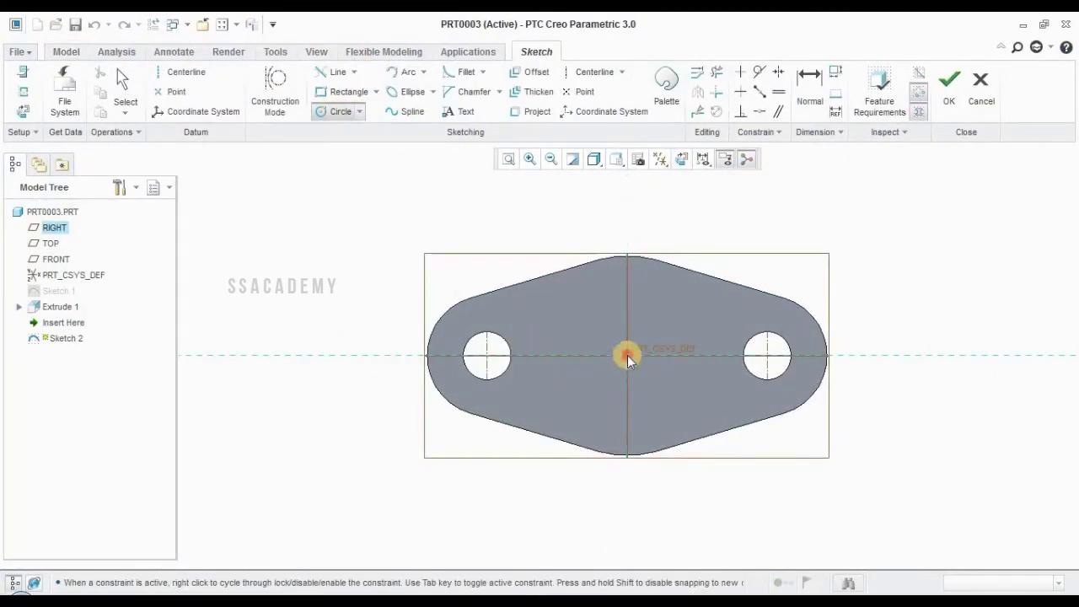
left_click(569, 401)
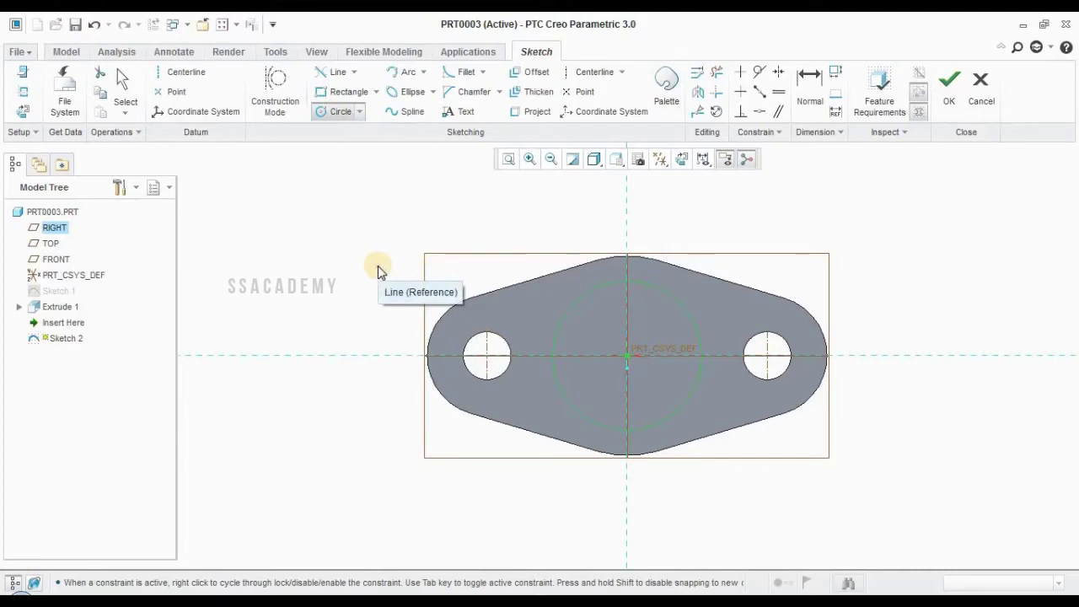
left_click(627, 360)
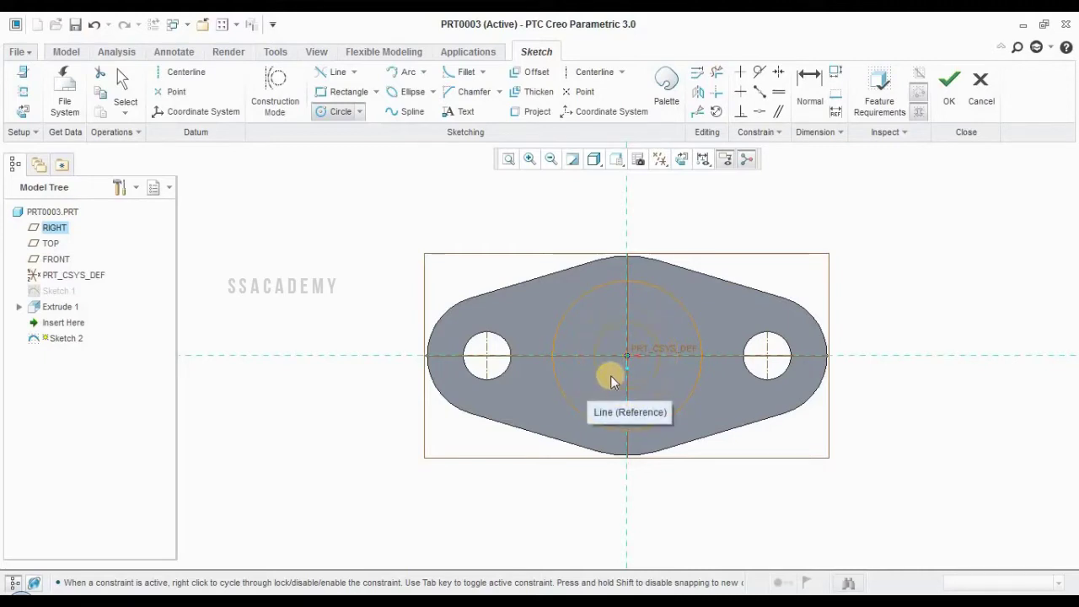
left_click(612, 382)
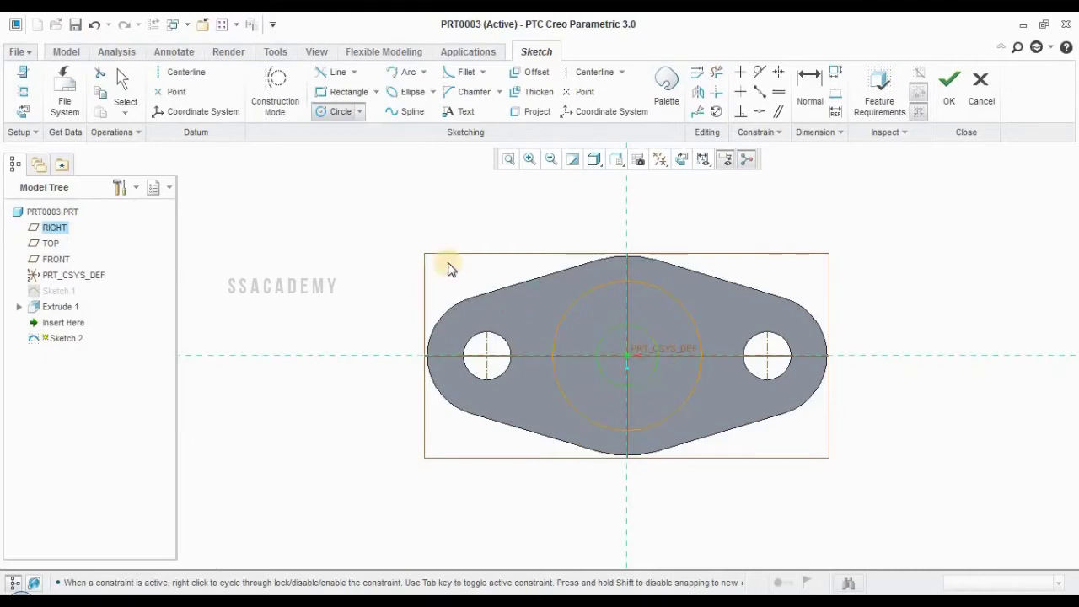
left_click(124, 84)
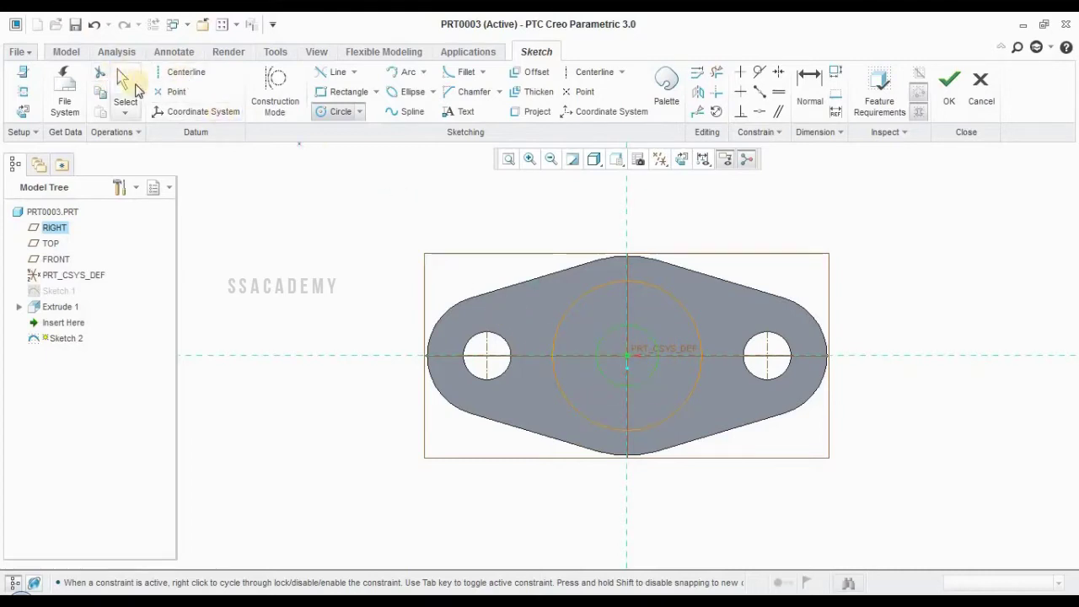
Set the outer circle's diameter to 50 and the inner circle's to 20, and finish the sketch.
left_click(534, 287)
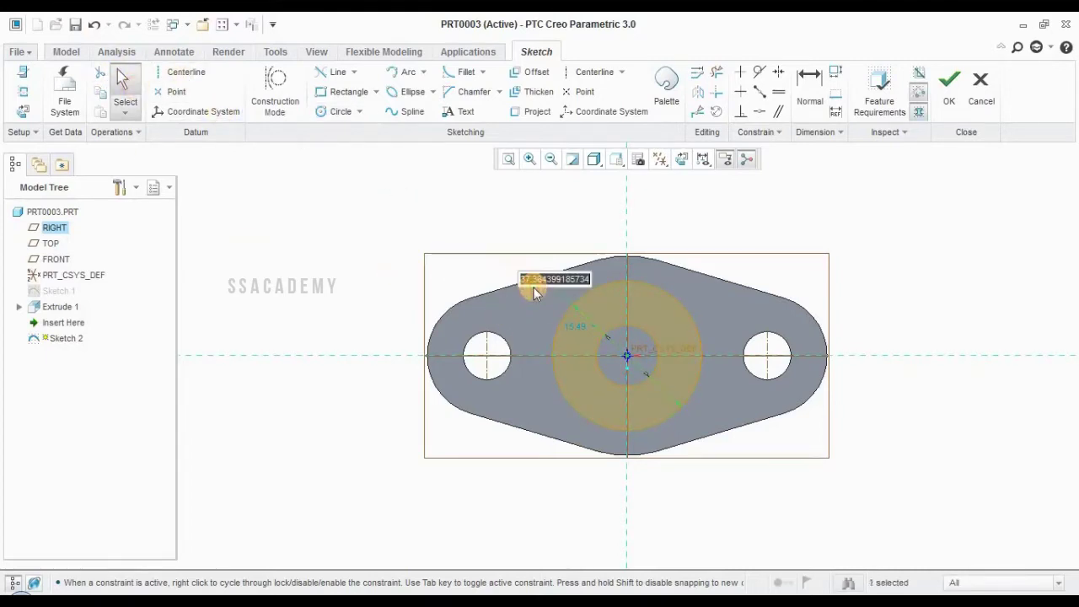
type("50")
key("Return")
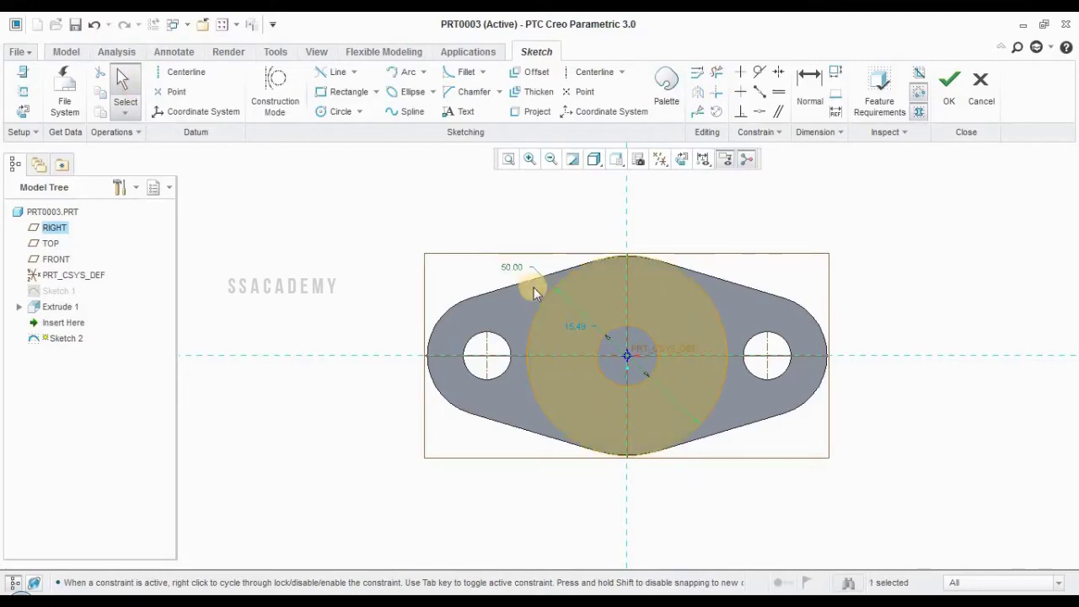
double_click(581, 325)
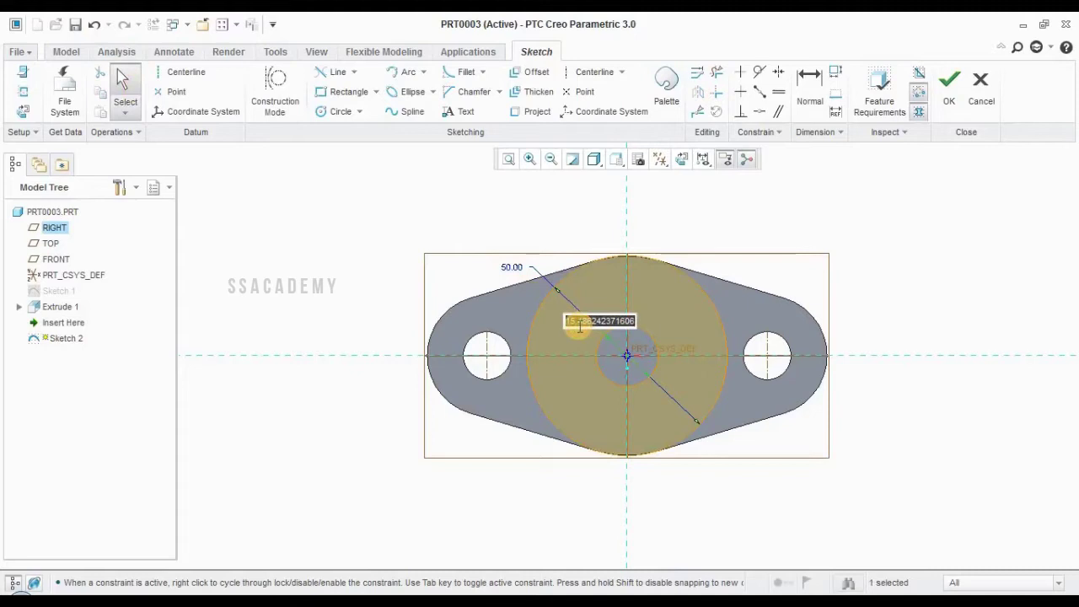
type("3")
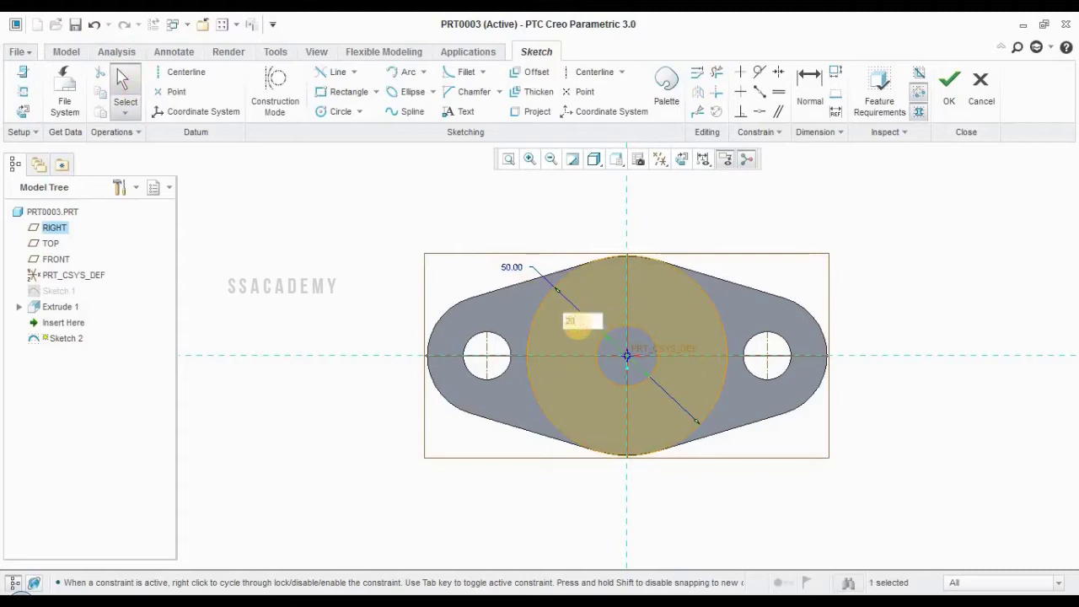
type("0")
key("Return")
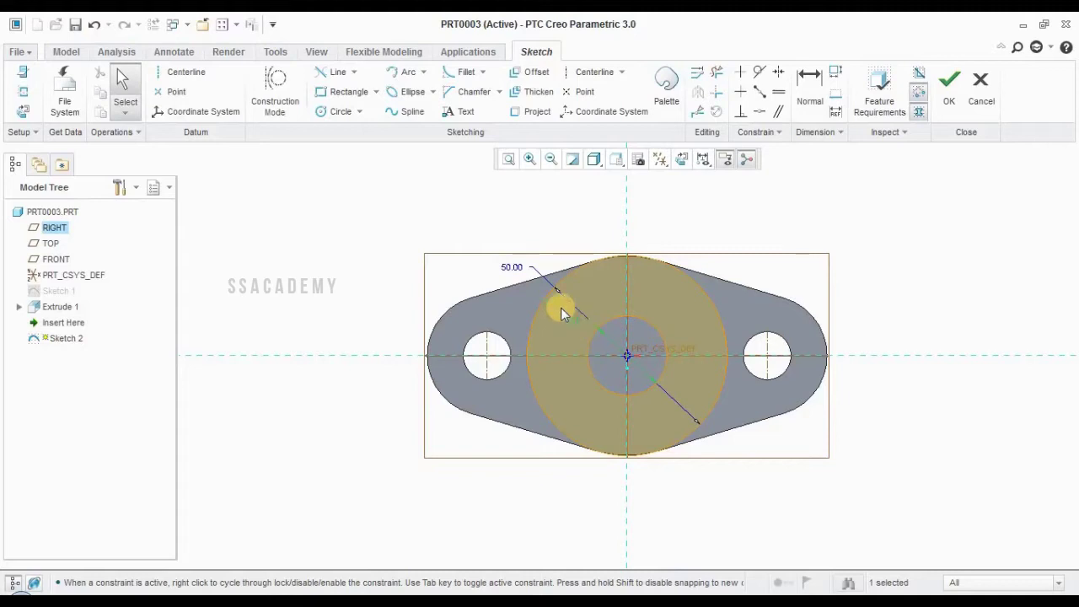
left_click(943, 111)
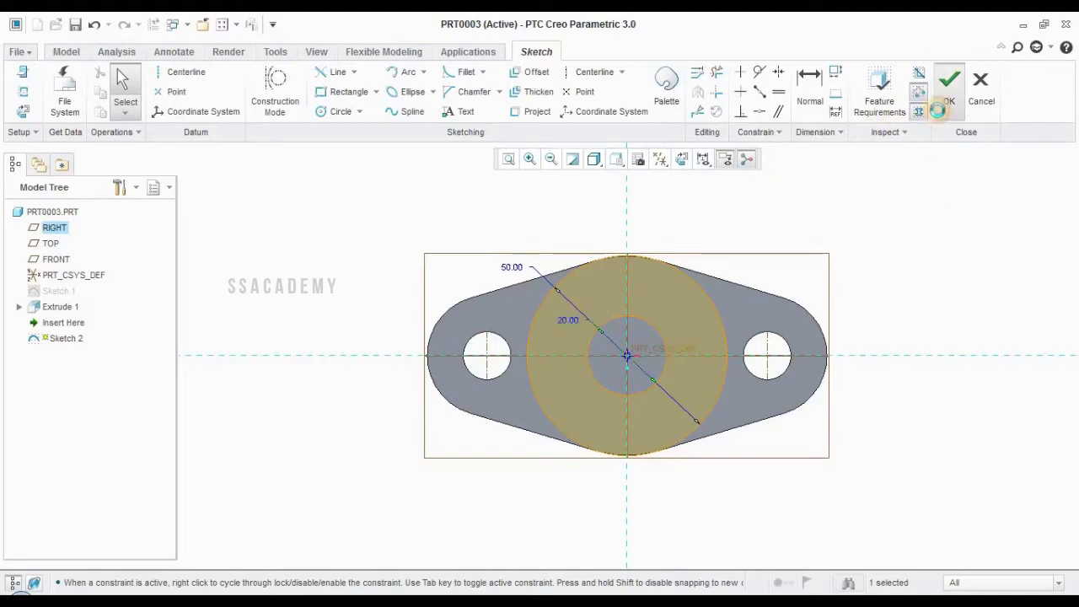
Extrude the concentric-circle sketch upward from the plate to a depth of 28 and deselect the result.
left_click(408, 100)
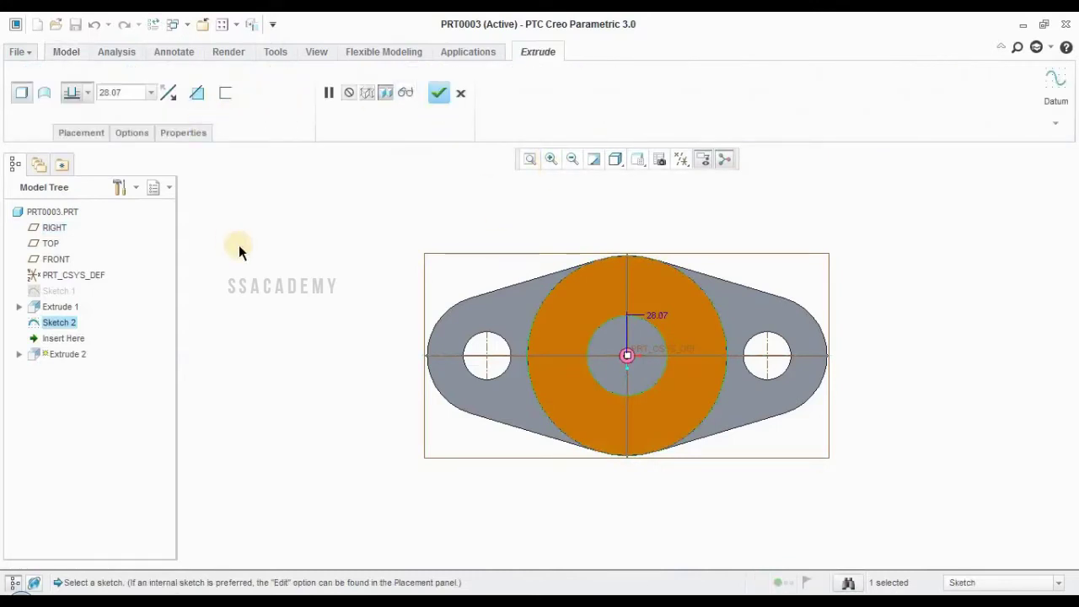
key("ctrl+d")
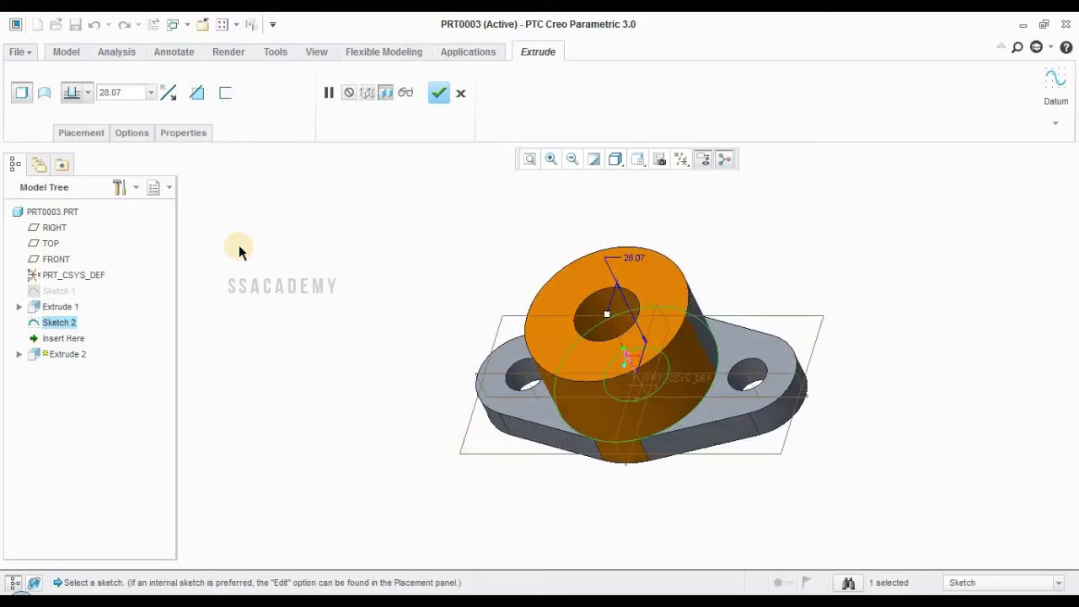
double_click(132, 93)
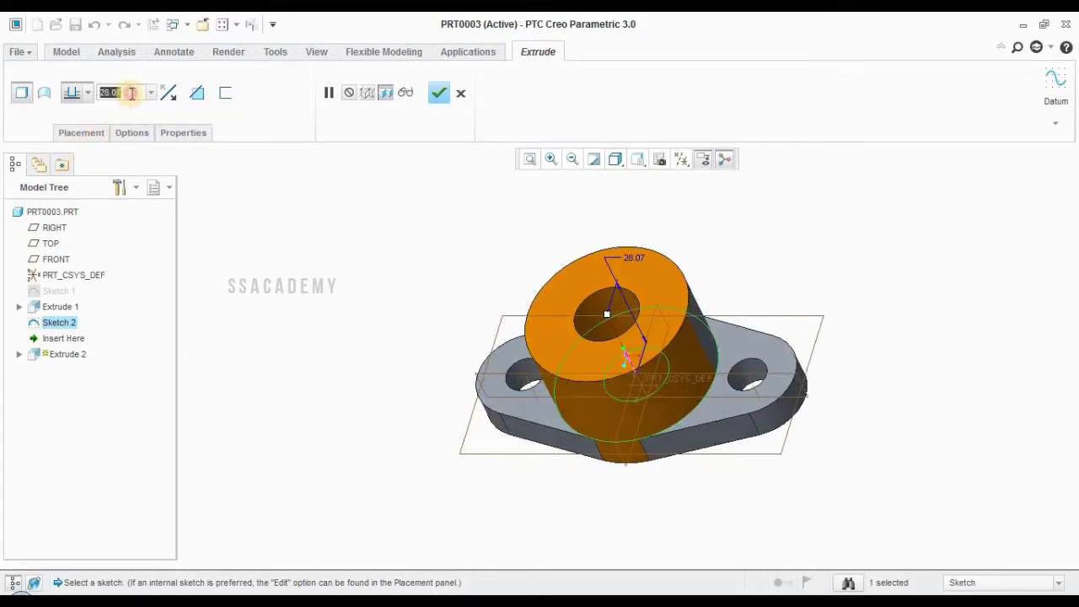
type("2")
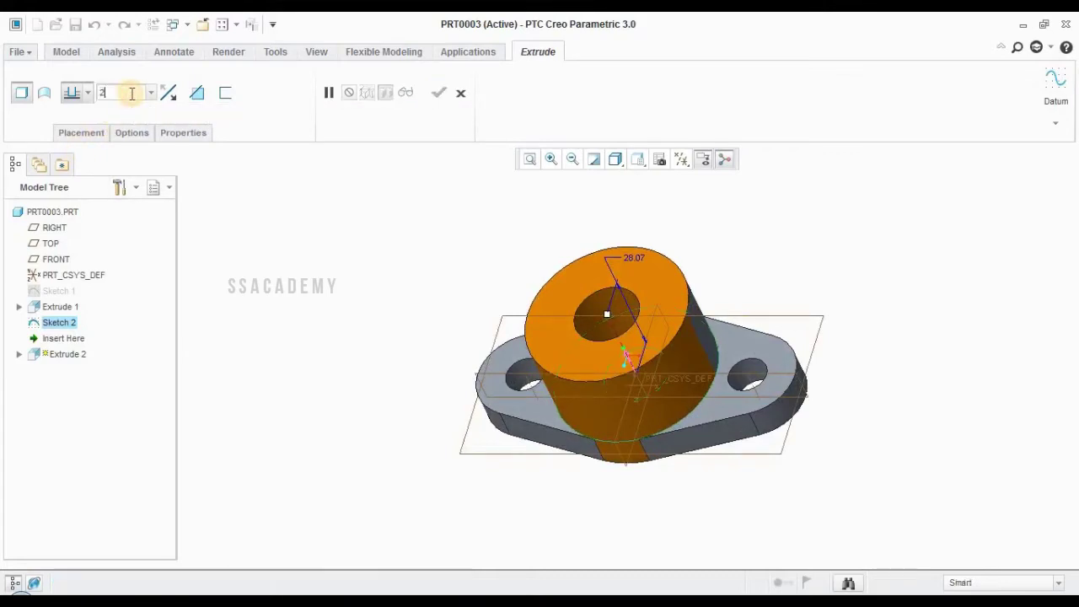
type("8")
key("Return")
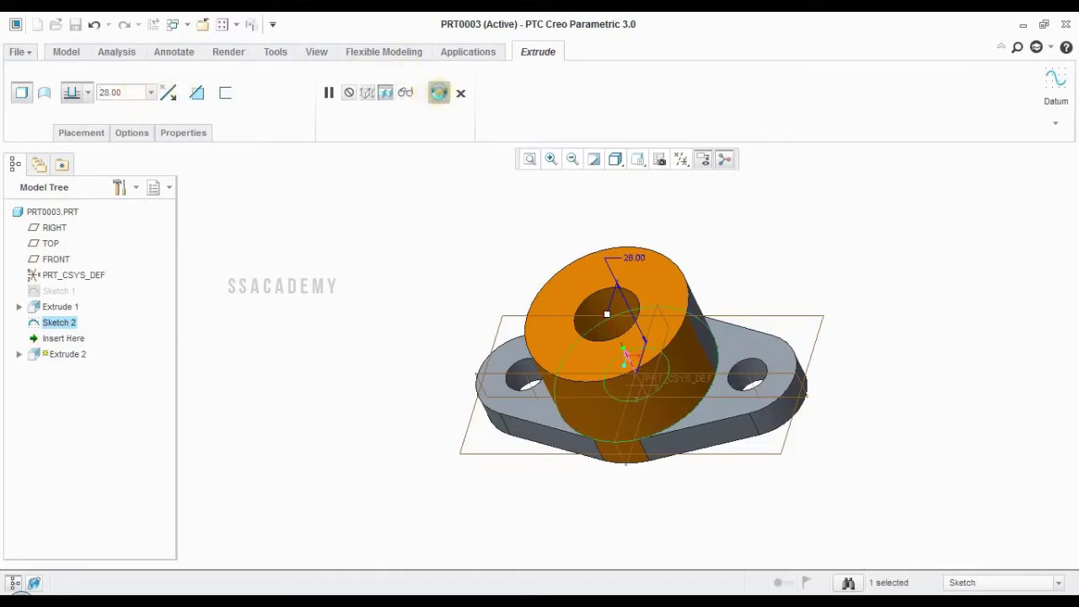
left_click(438, 93)
left_click(710, 517)
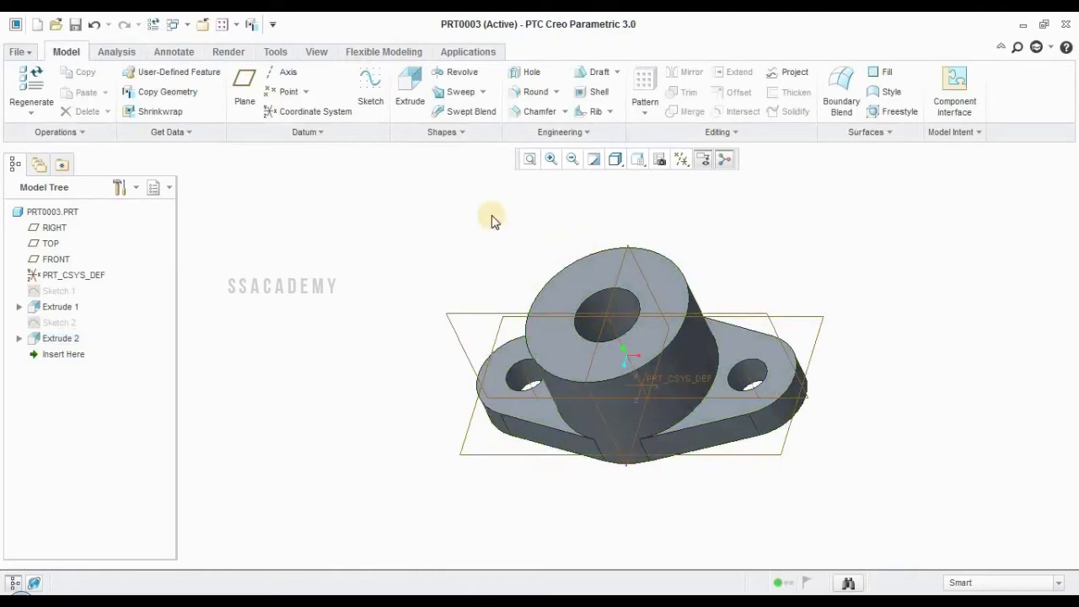
Start a sketch on the top face of the central boss, viewed square to the sketch plane.
left_click(638, 159)
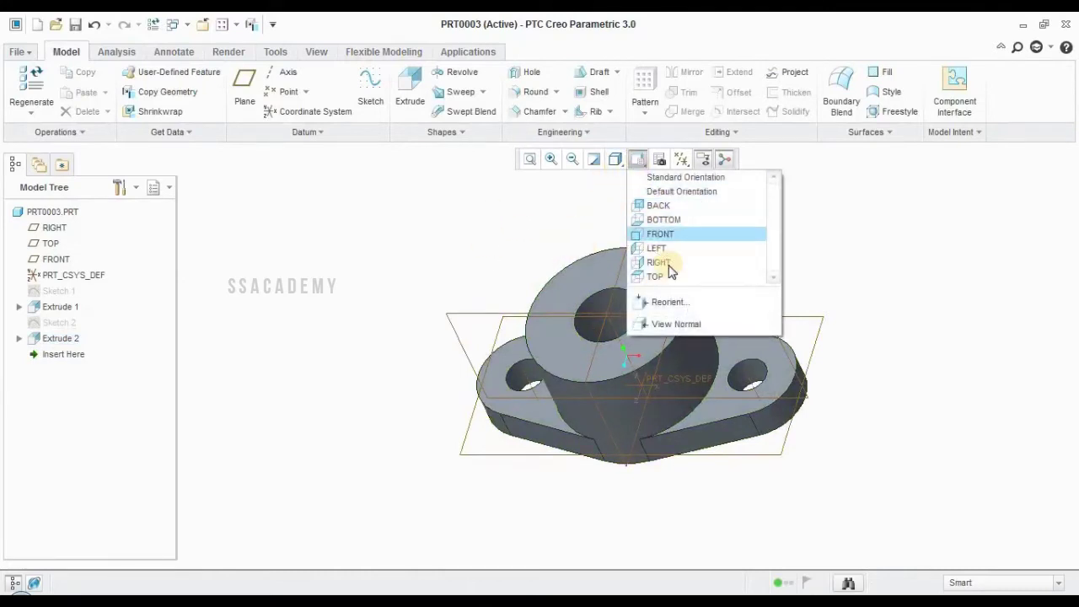
left_click(440, 208)
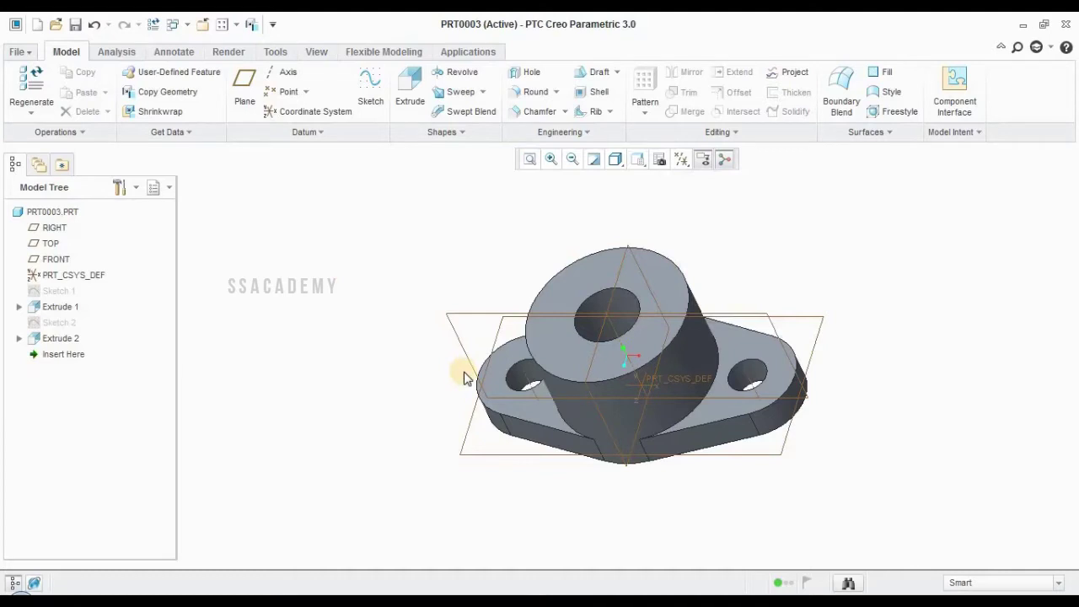
left_click(364, 80)
left_click(571, 292)
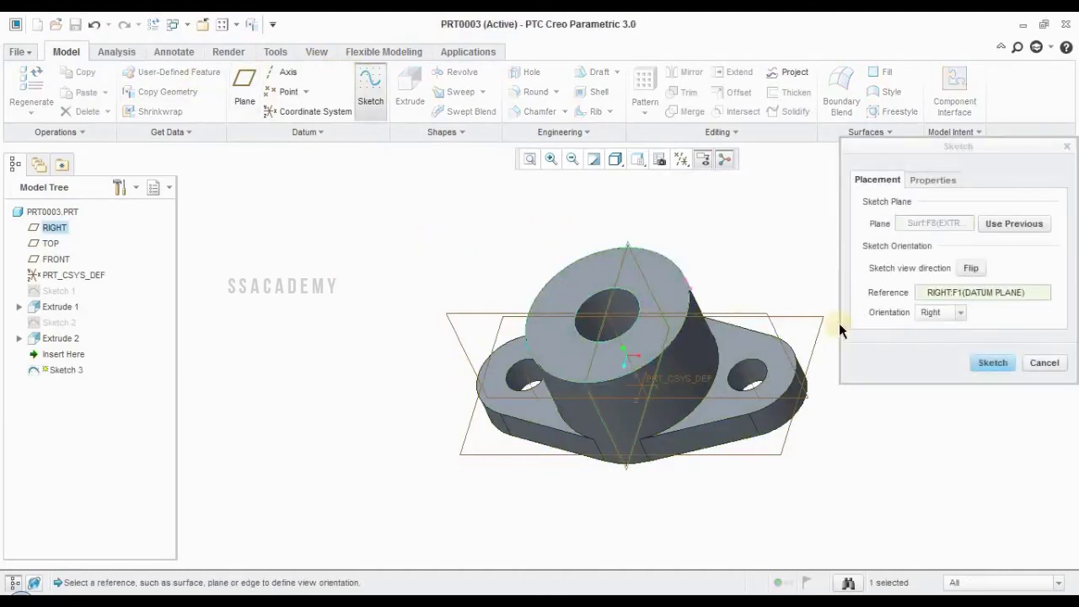
left_click(992, 362)
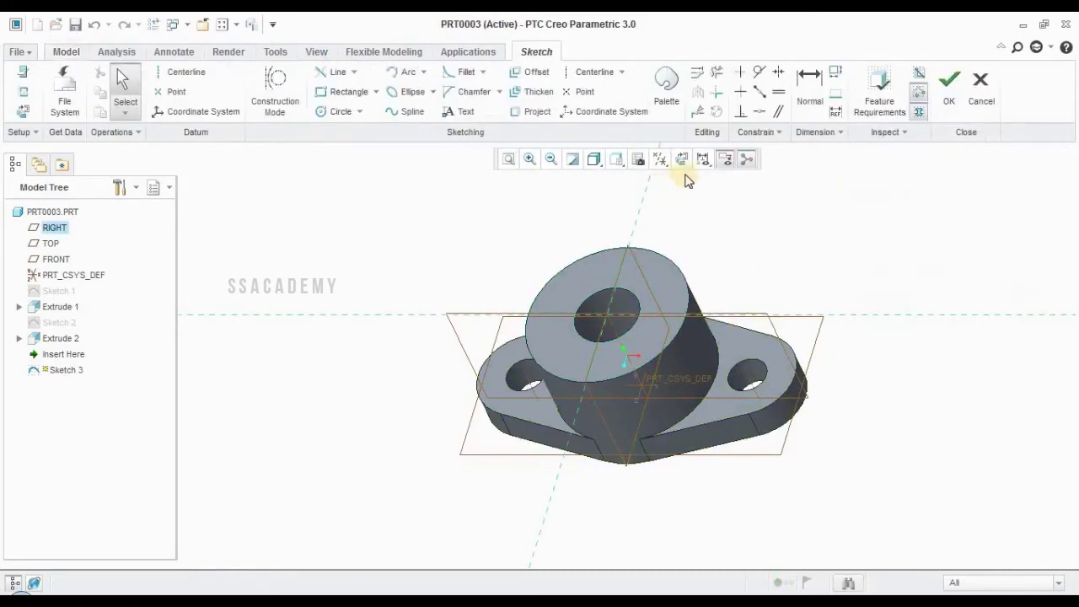
left_click(684, 159)
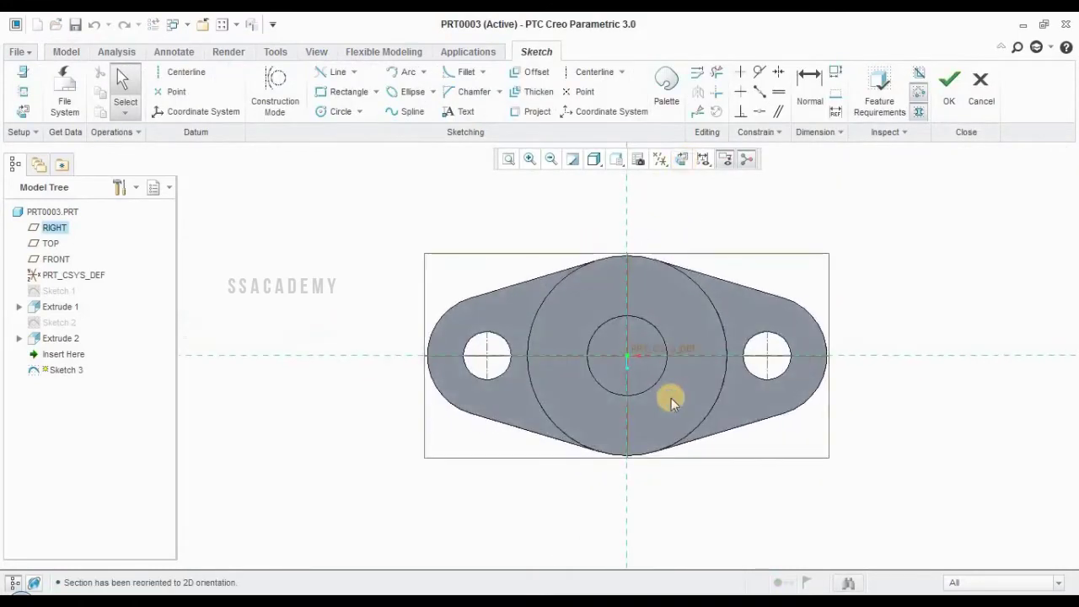
Sketch a counterbore circle about 31 in diameter, centred on the boss's bore.
left_click(338, 112)
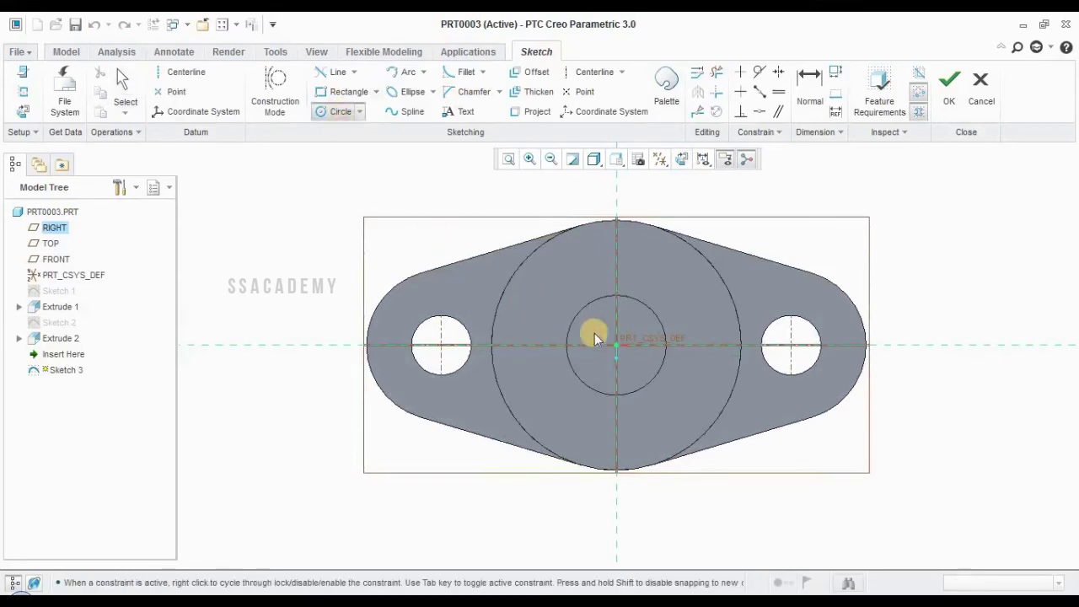
left_click(613, 353)
left_click(549, 379)
middle_click(501, 330)
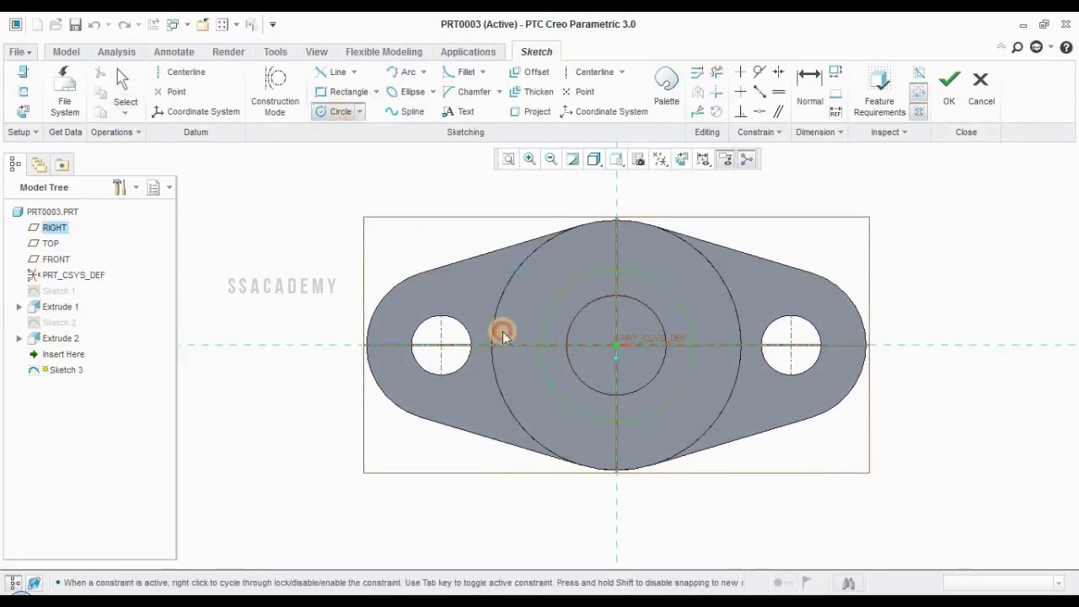
left_click(122, 90)
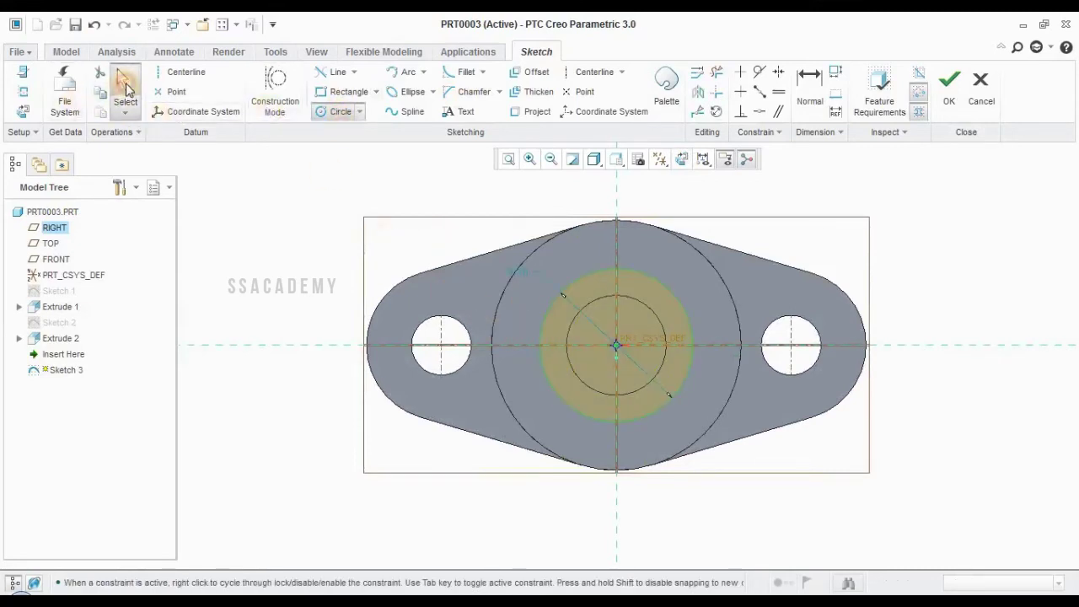
Set the counterbore circle's diameter to 30 and finish the sketch.
double_click(519, 275)
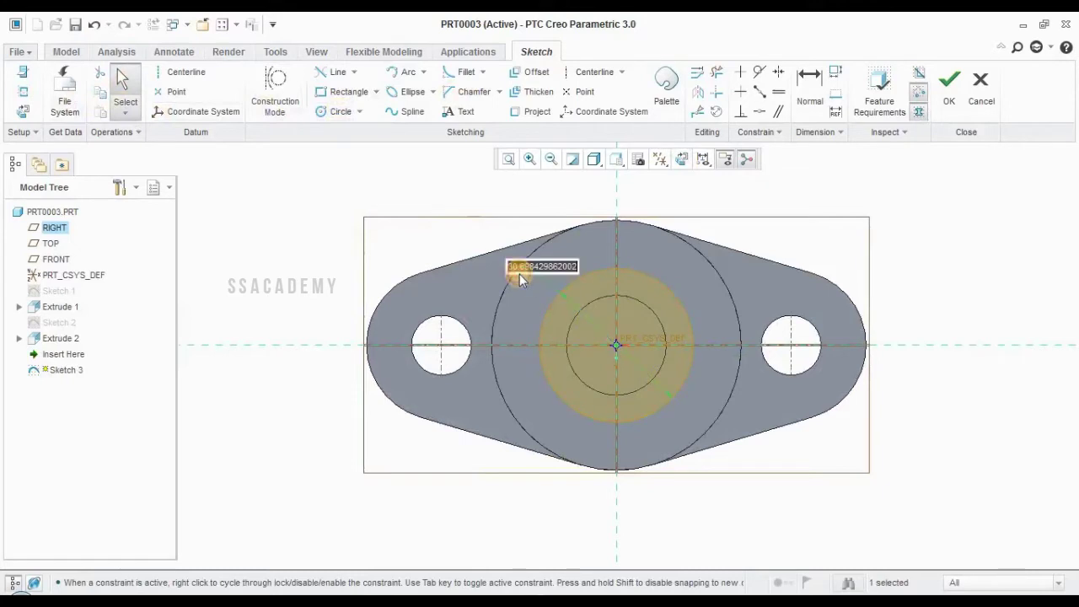
type("30")
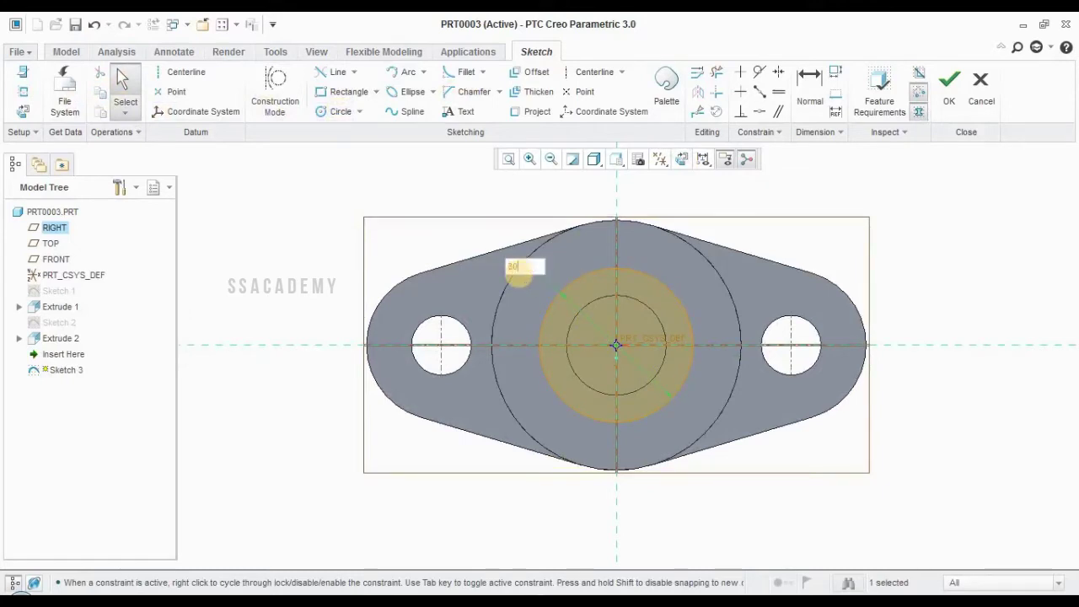
key("Return")
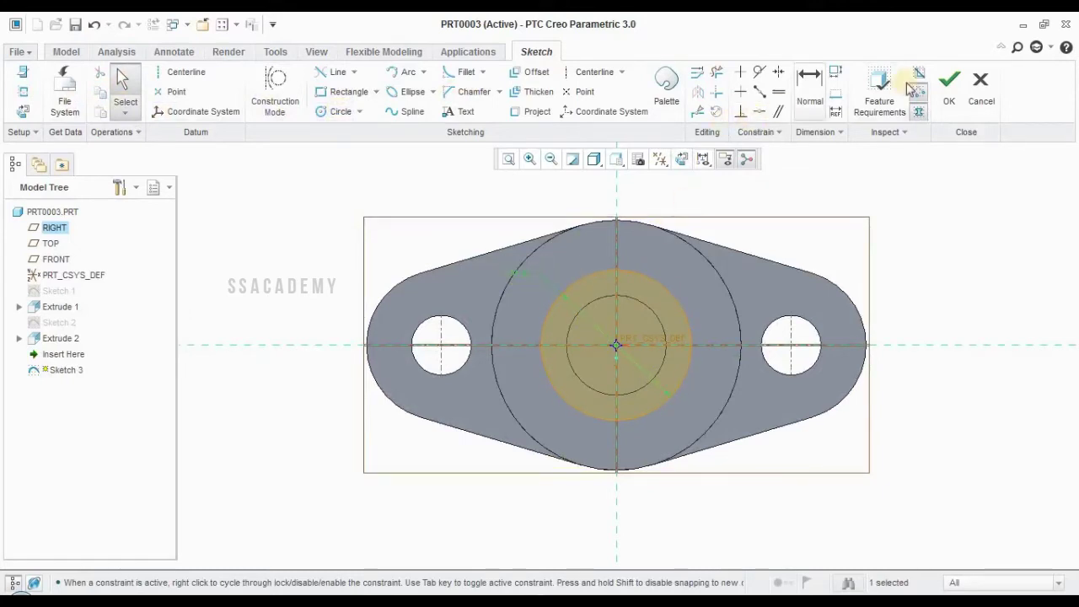
left_click(946, 84)
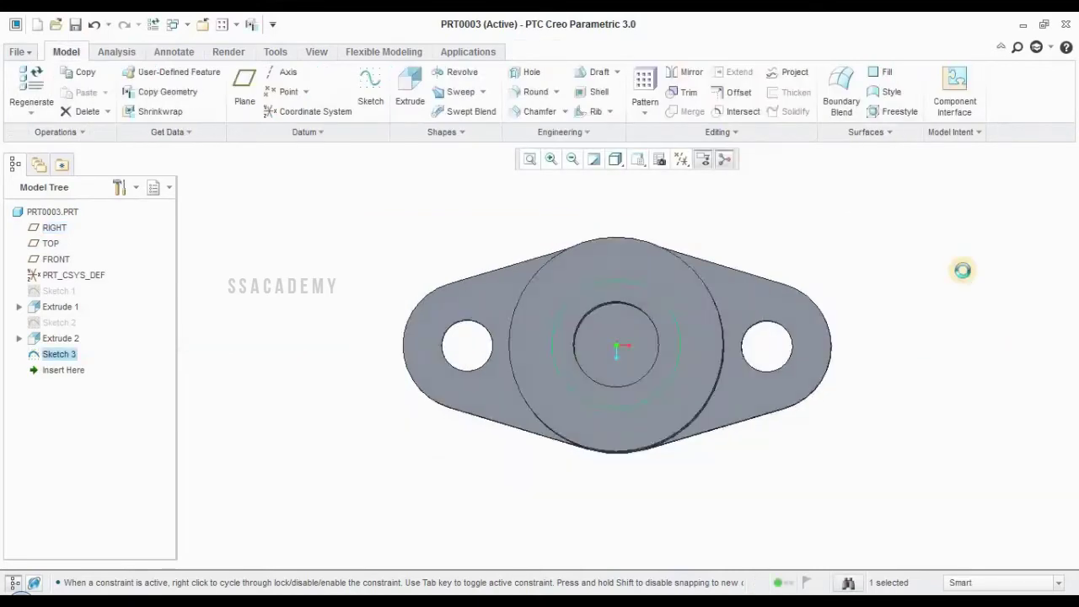
Cut the 30 mm counterbore circle 6 deep into the boss with Extrude, reversing the direction, and deselect the result.
left_click(395, 76)
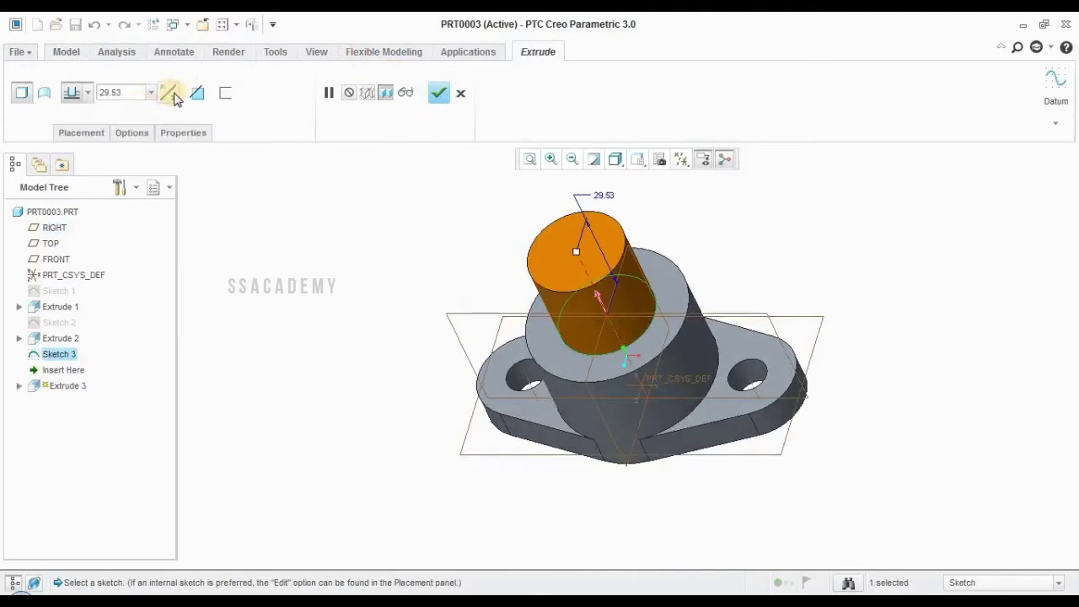
left_click(167, 93)
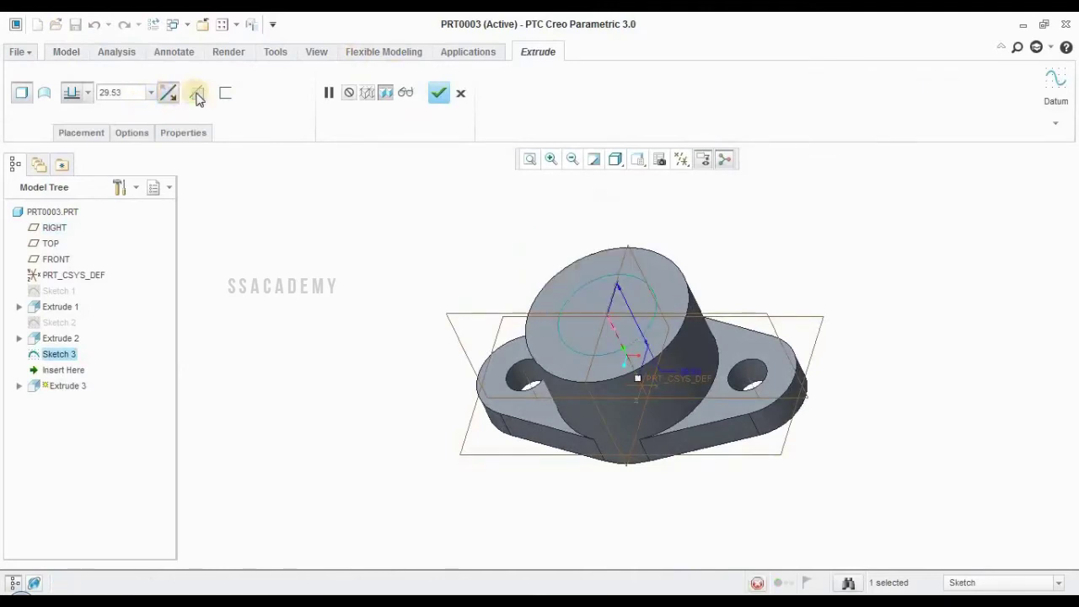
left_click(199, 94)
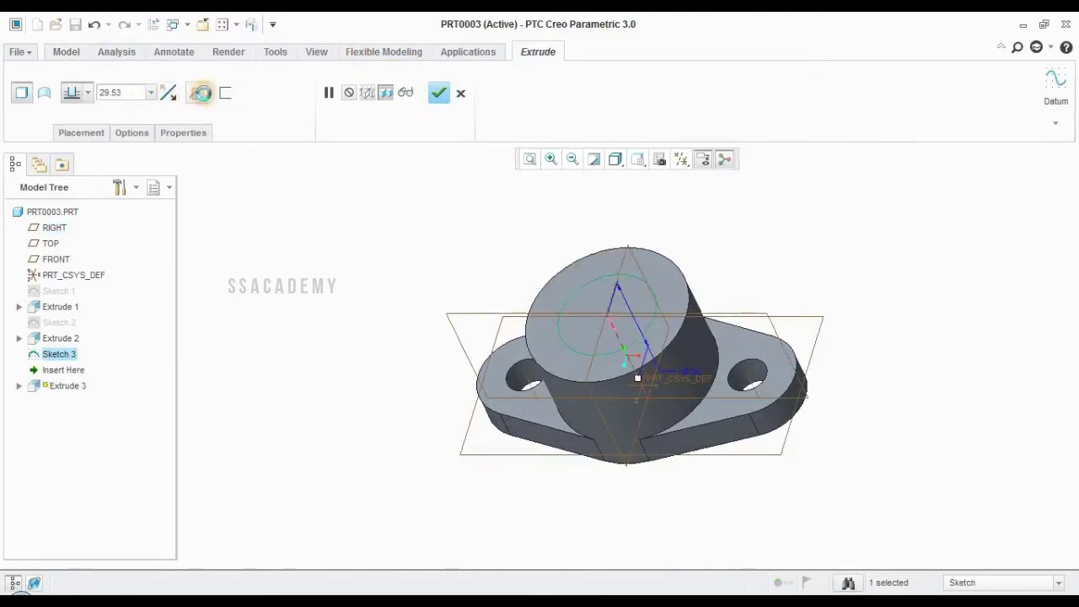
double_click(128, 93)
type("6")
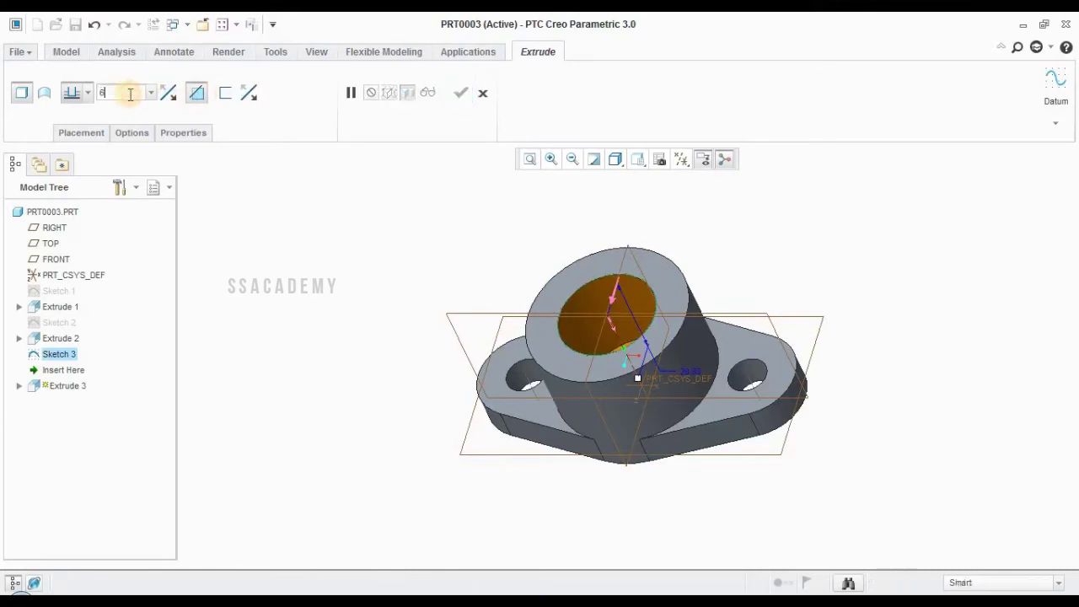
key("Return")
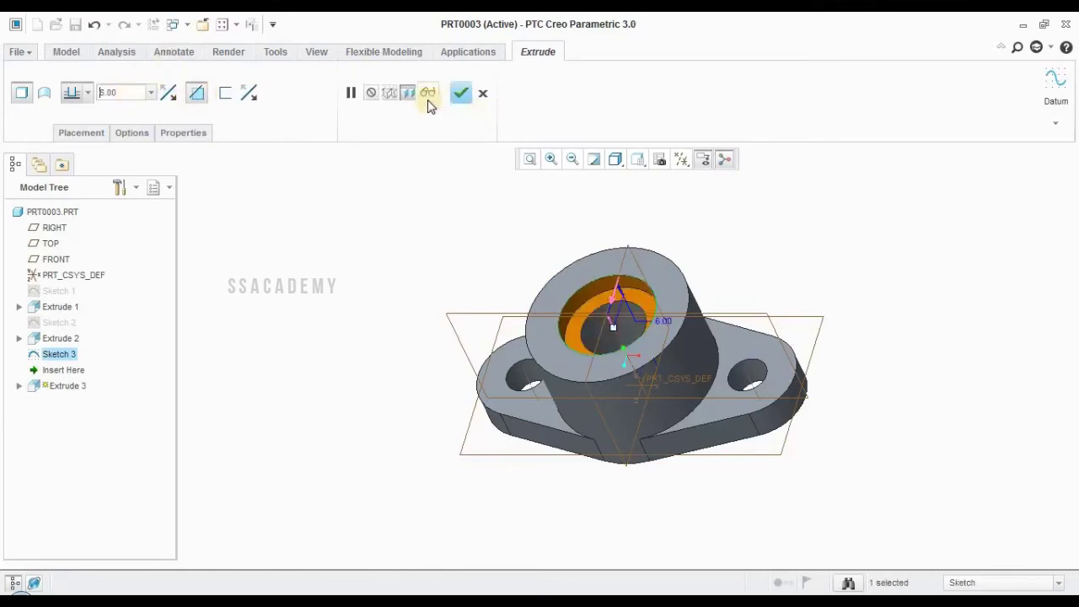
left_click(460, 94)
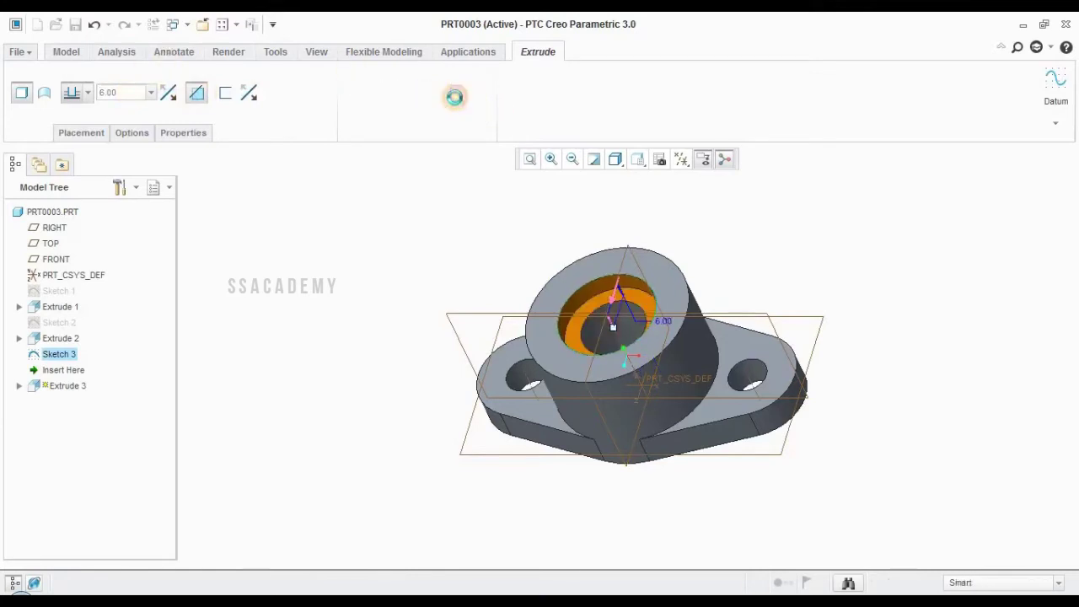
left_click(303, 326)
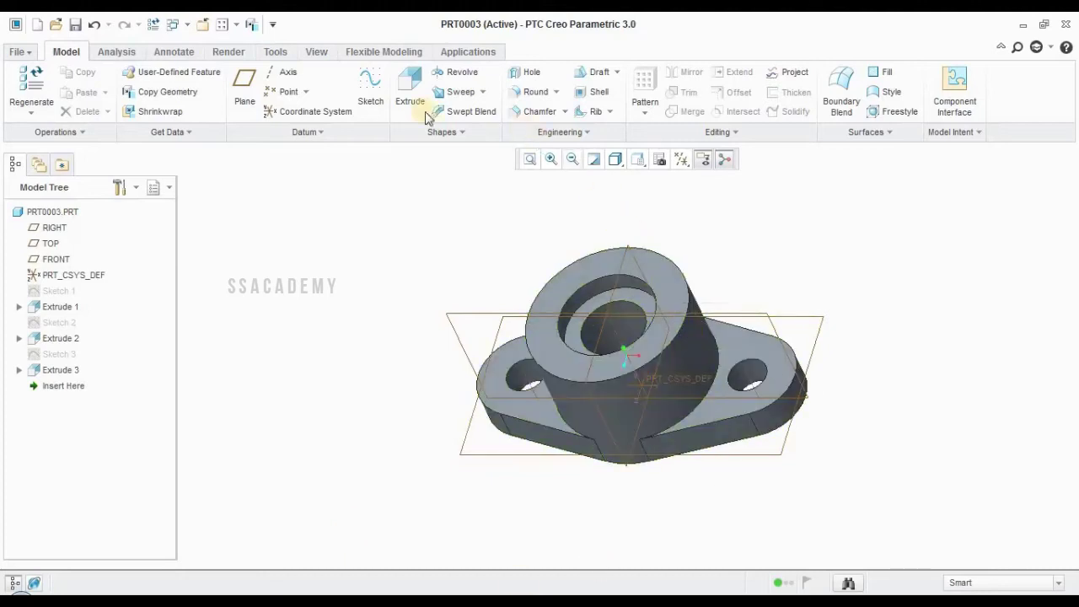
Start a sketch on the RIGHT datum plane, with the TOP plane as left reference, viewed square to the sketch plane.
left_click(370, 85)
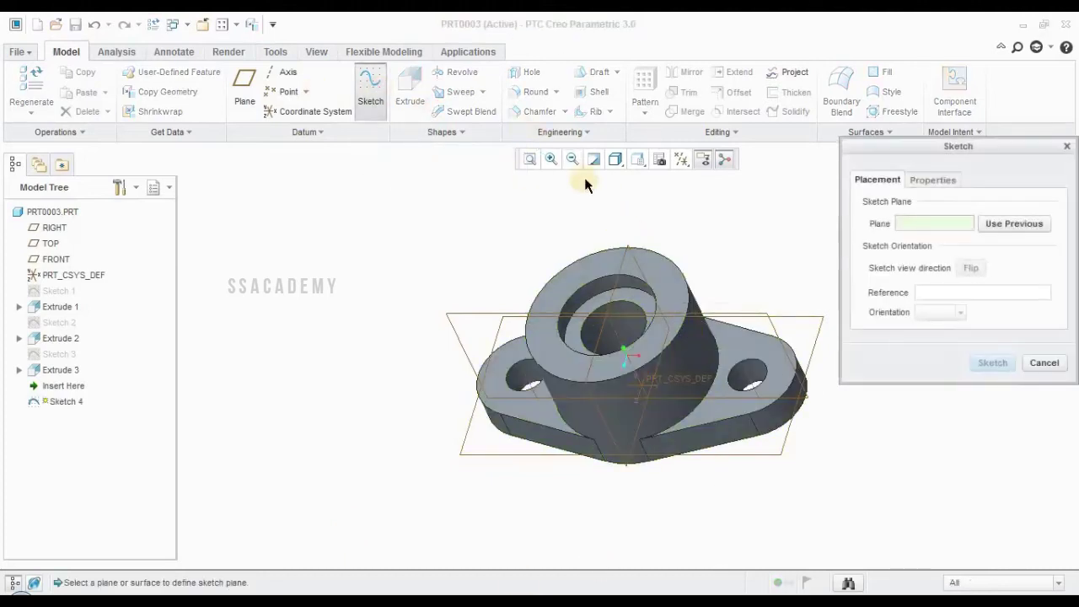
left_click(630, 254)
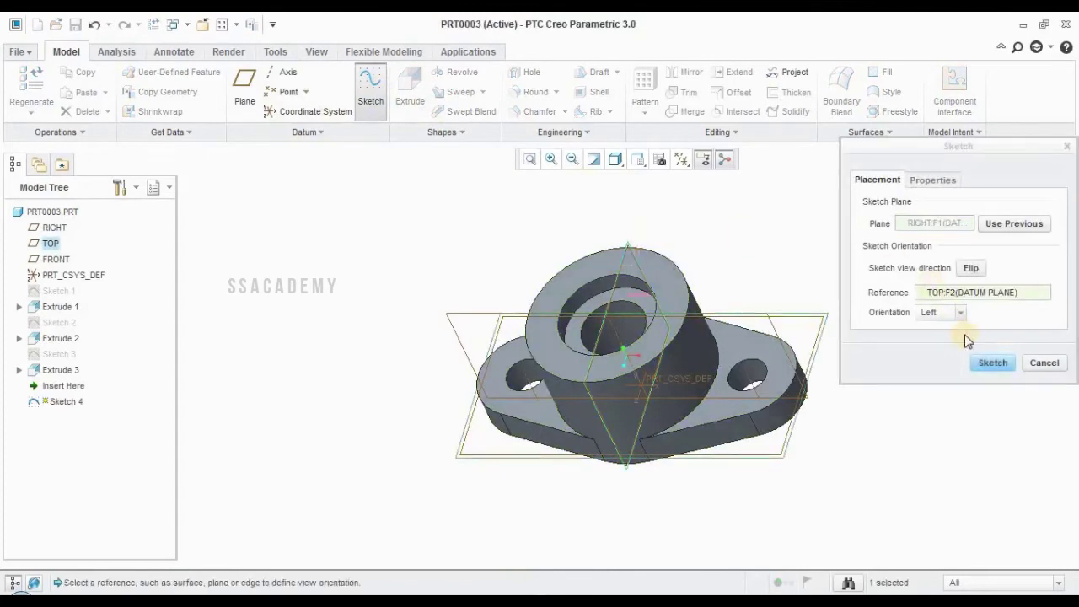
left_click(980, 363)
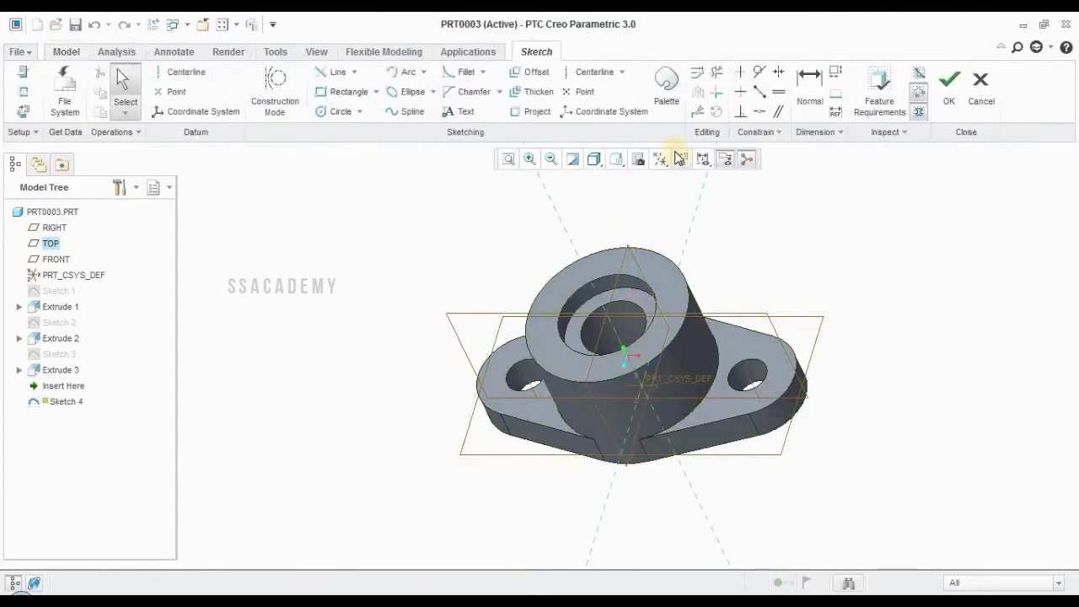
left_click(683, 160)
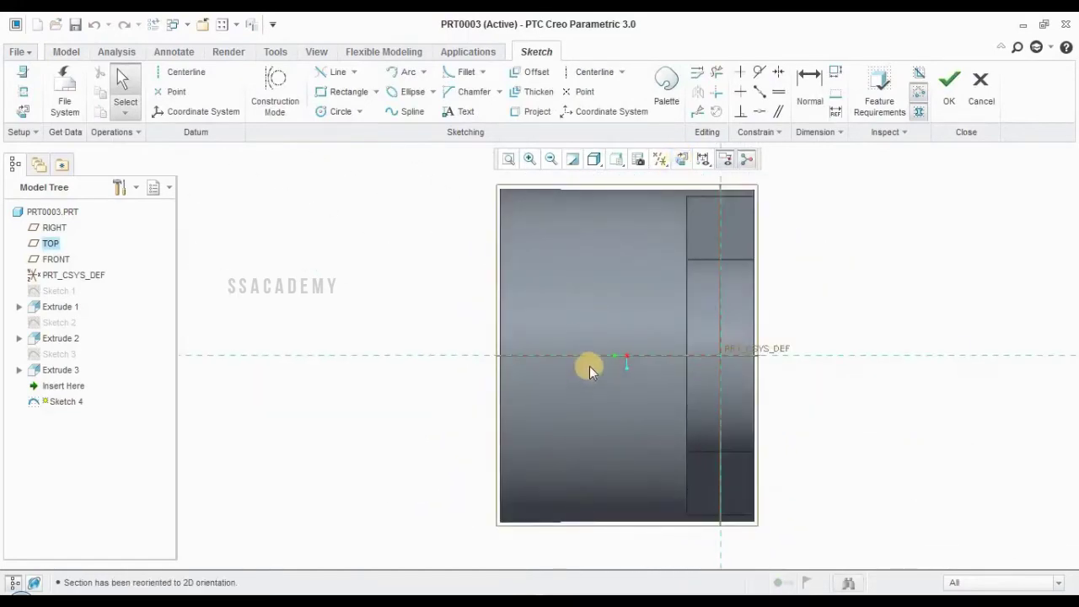
Add the boss's end face, the base plate's adjoining face and the boss's outer silhouette edge as sketch references.
left_click(20, 94)
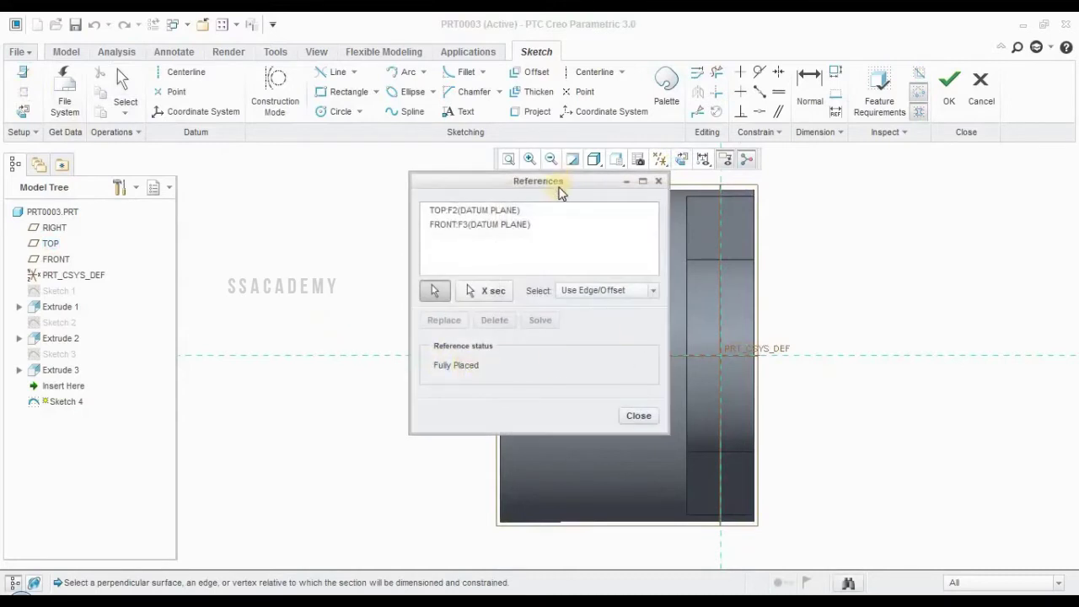
left_click_drag(556, 185, 962, 180)
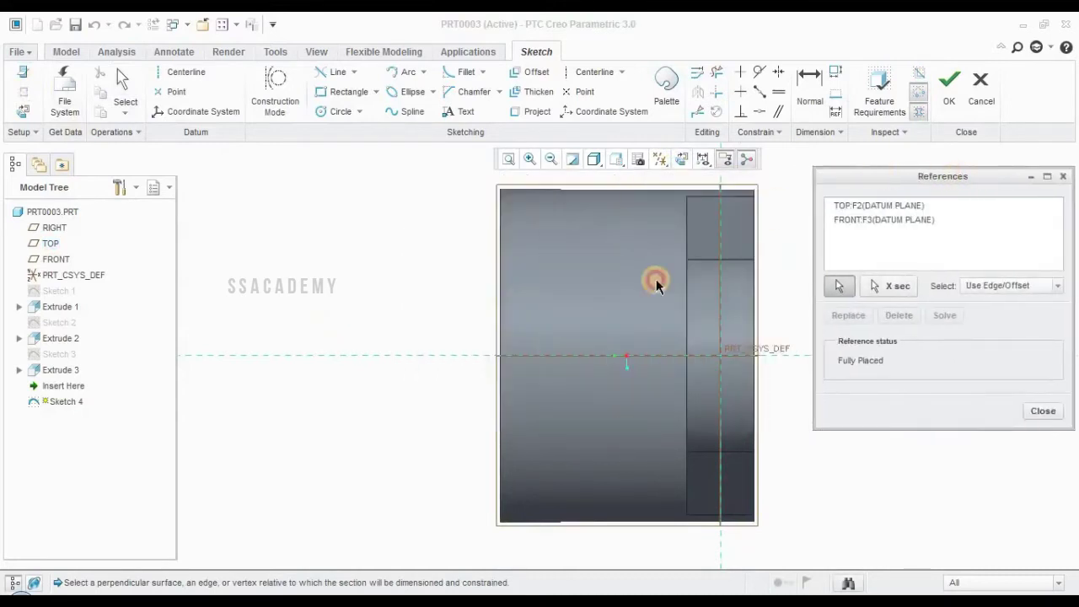
left_click(498, 368)
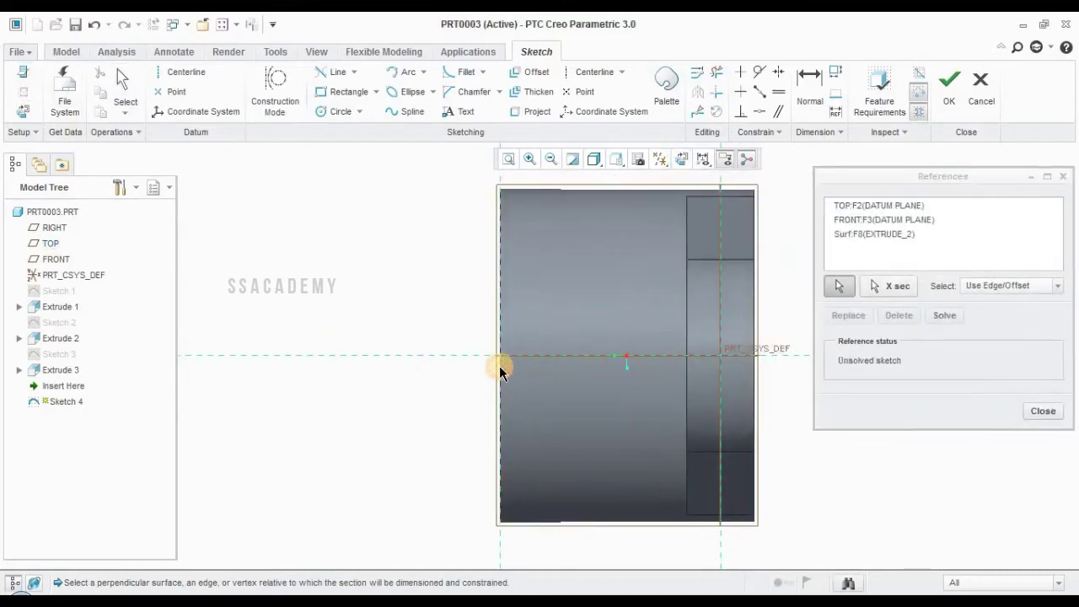
left_click(687, 379)
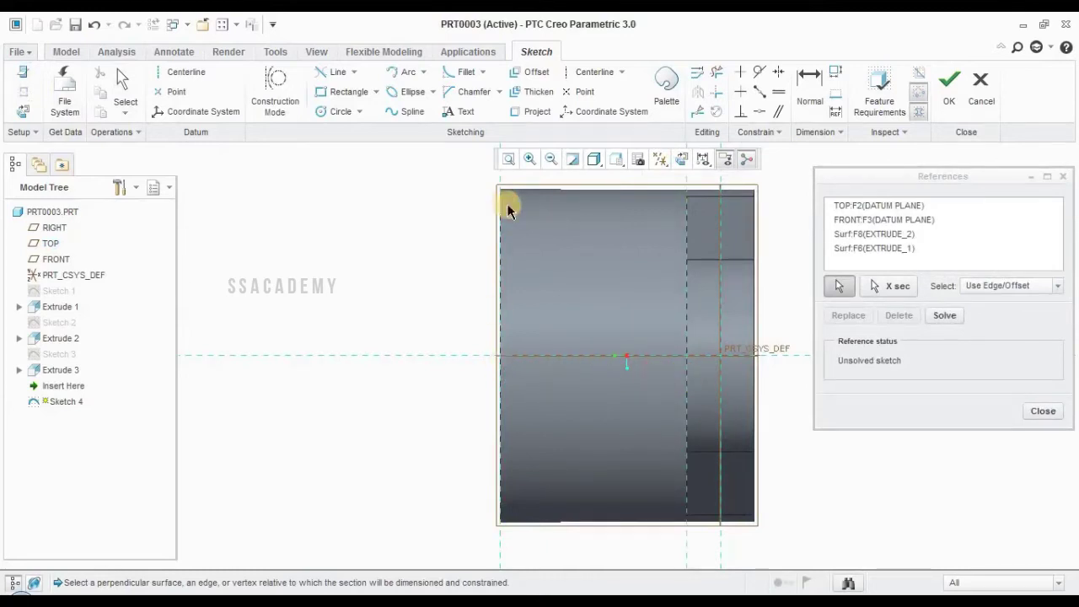
left_click(590, 193)
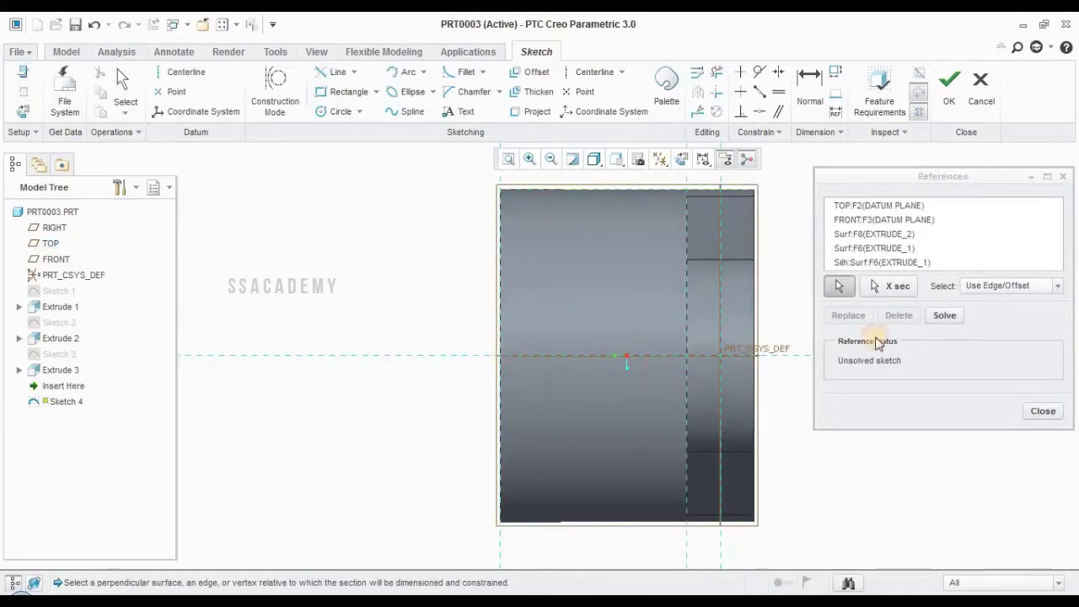
left_click(1041, 410)
Sketch a small circle centred on the boss's axis, about 13 from the boss's end face.
left_click(338, 111)
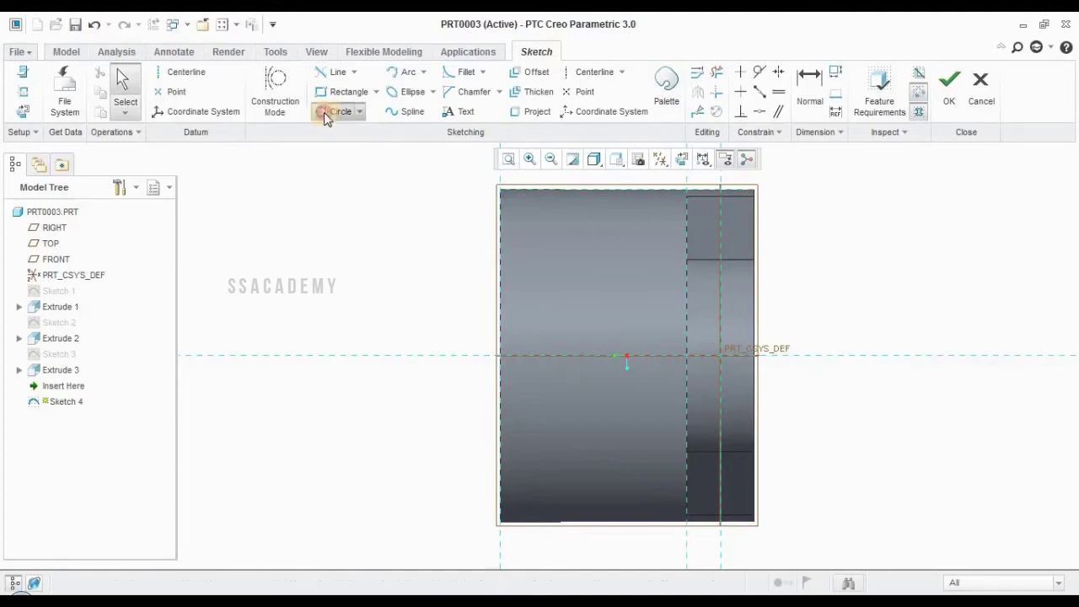
left_click(588, 359)
left_click(569, 376)
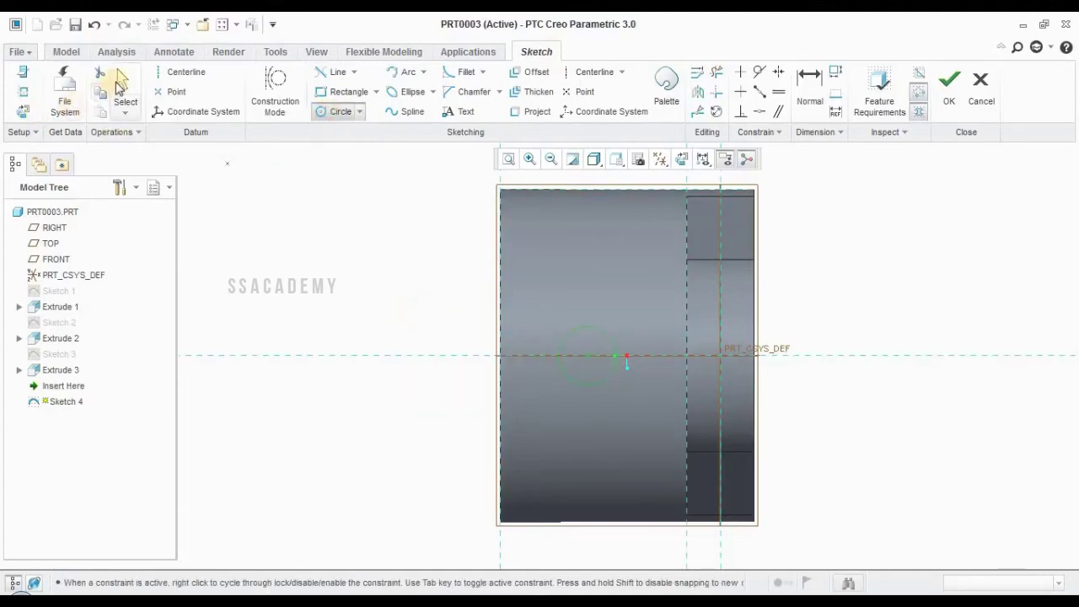
left_click(122, 85)
left_click(588, 355)
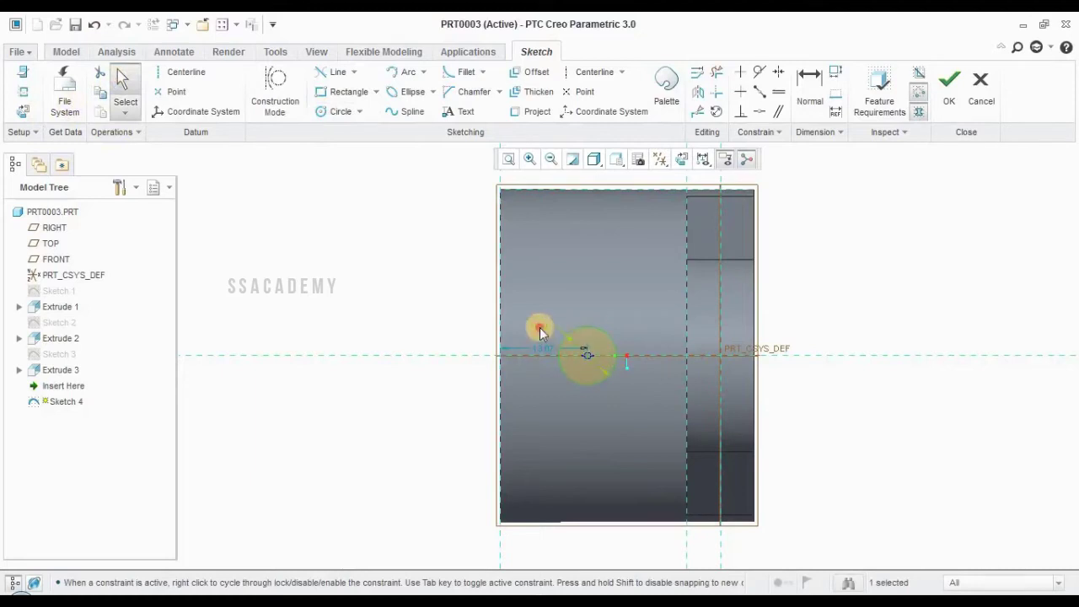
Set the circle's diameter to 6, adjust its centre distance from the boss's end face, and finish the sketch.
double_click(541, 328)
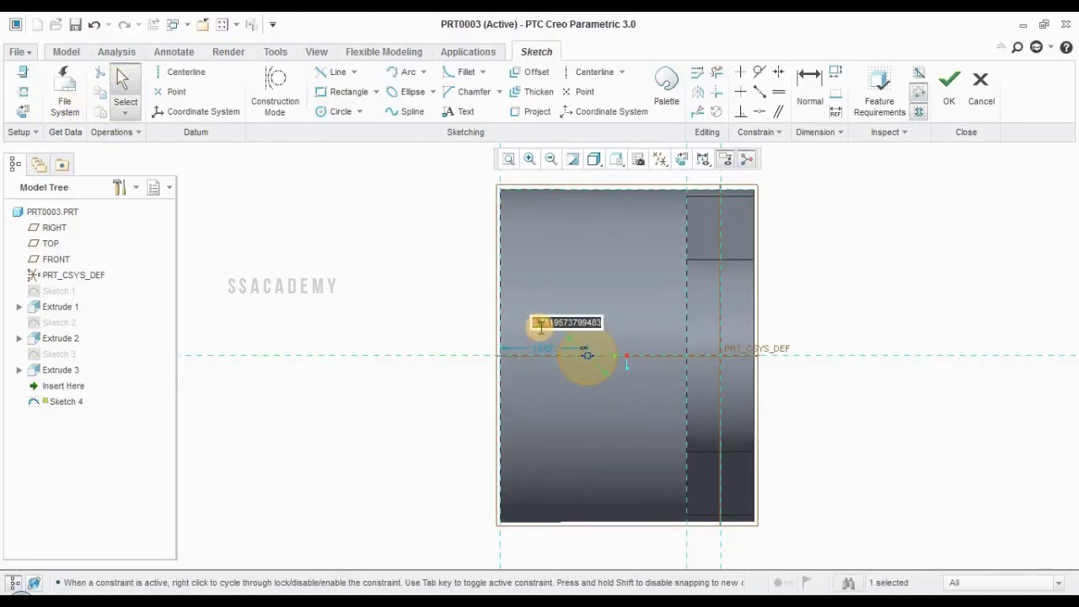
key("BackSpace")
type("8")
key("Return")
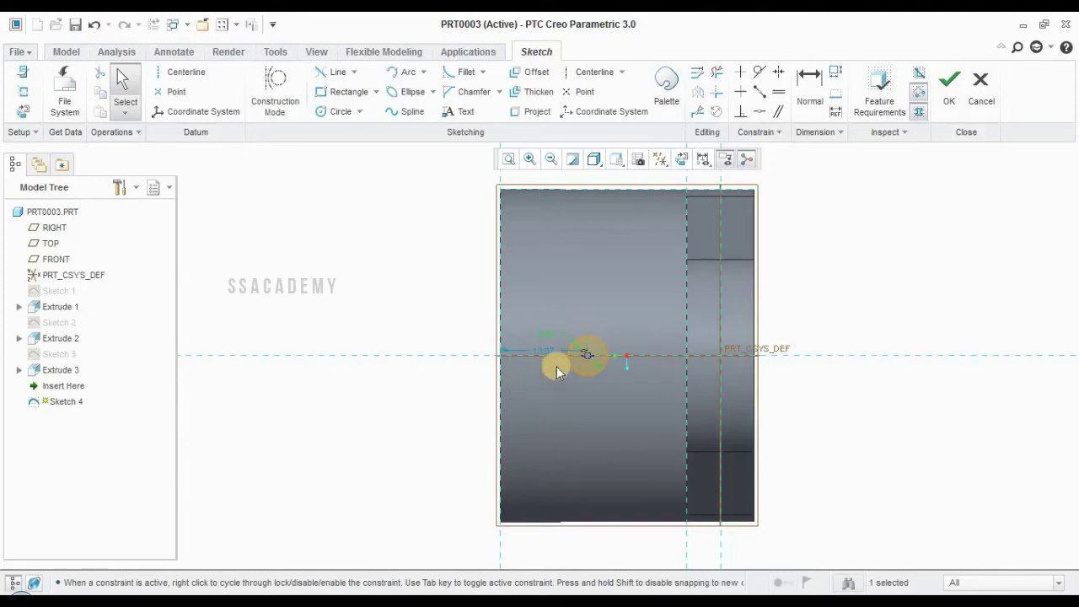
scroll(556, 365, "up", 1)
double_click(539, 344)
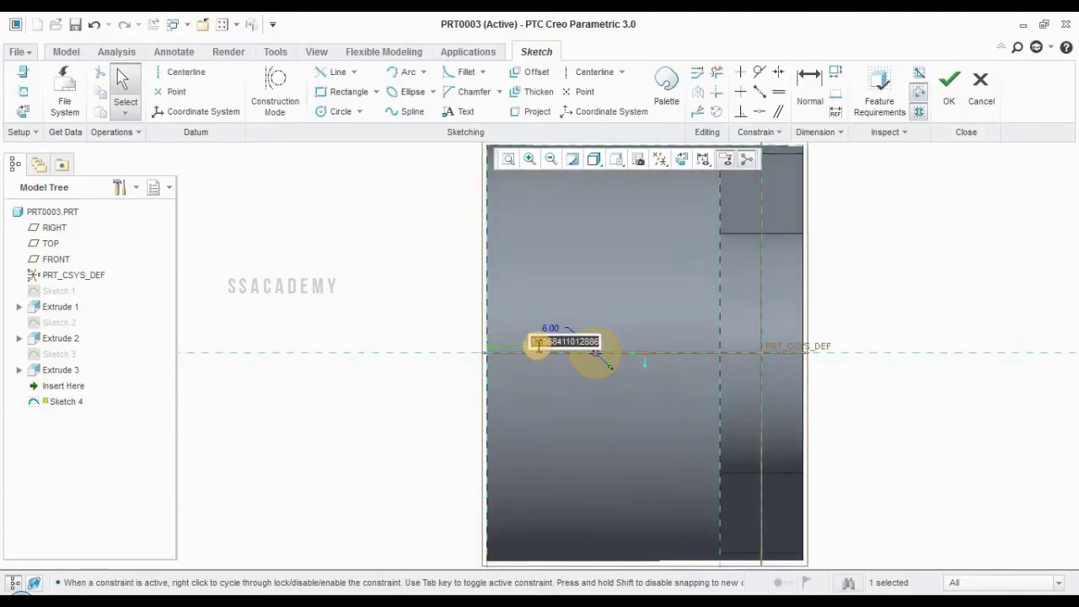
key("Return")
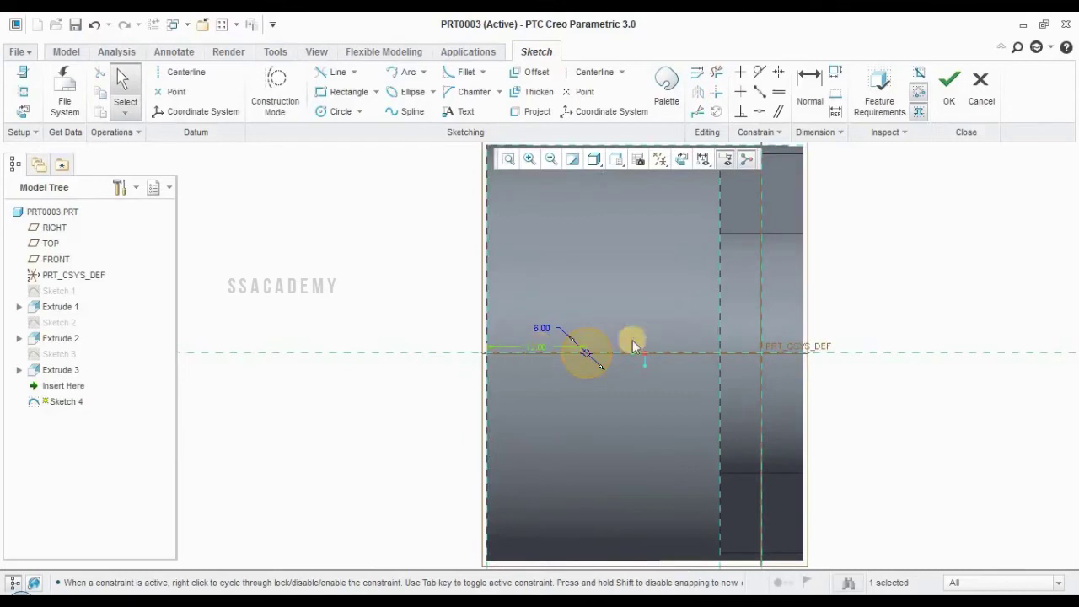
left_click(949, 85)
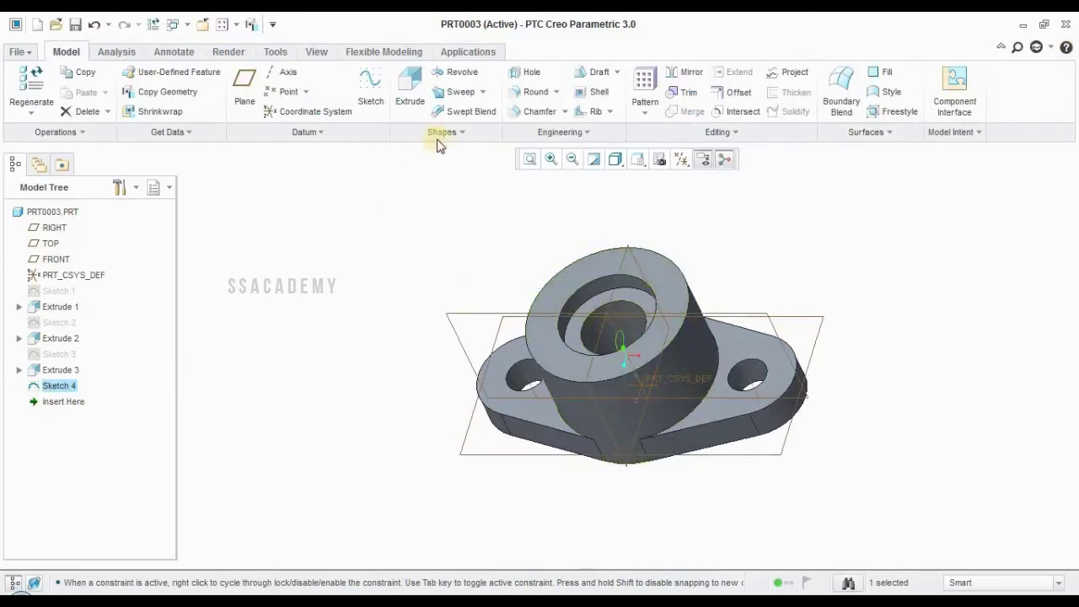
Cut the 6 mm circle through one side of the boss wall with a reversed Extrude at depth 29.53.
left_click(413, 93)
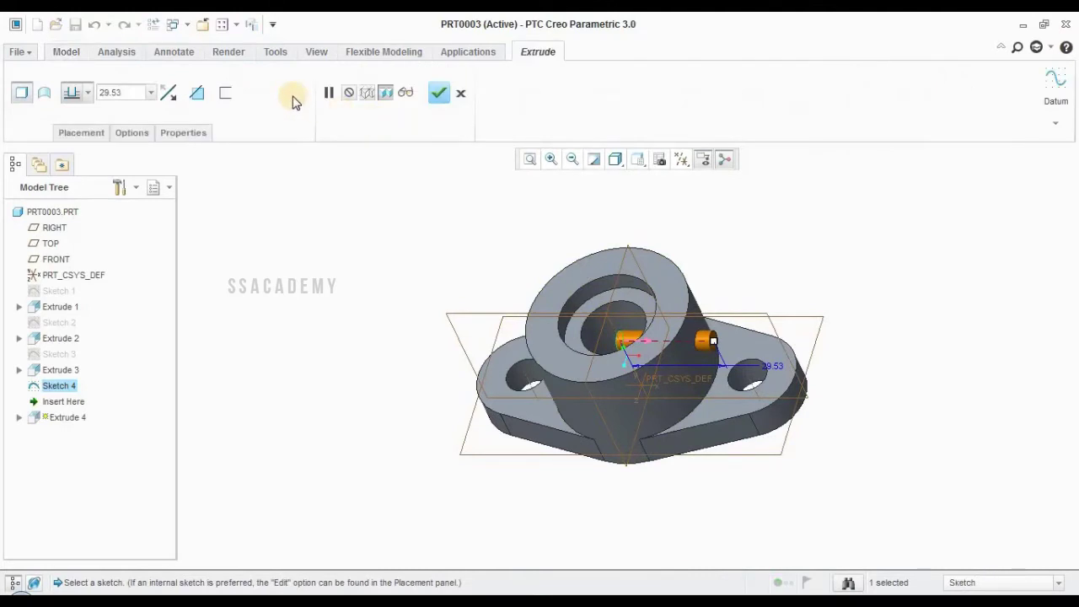
left_click(170, 92)
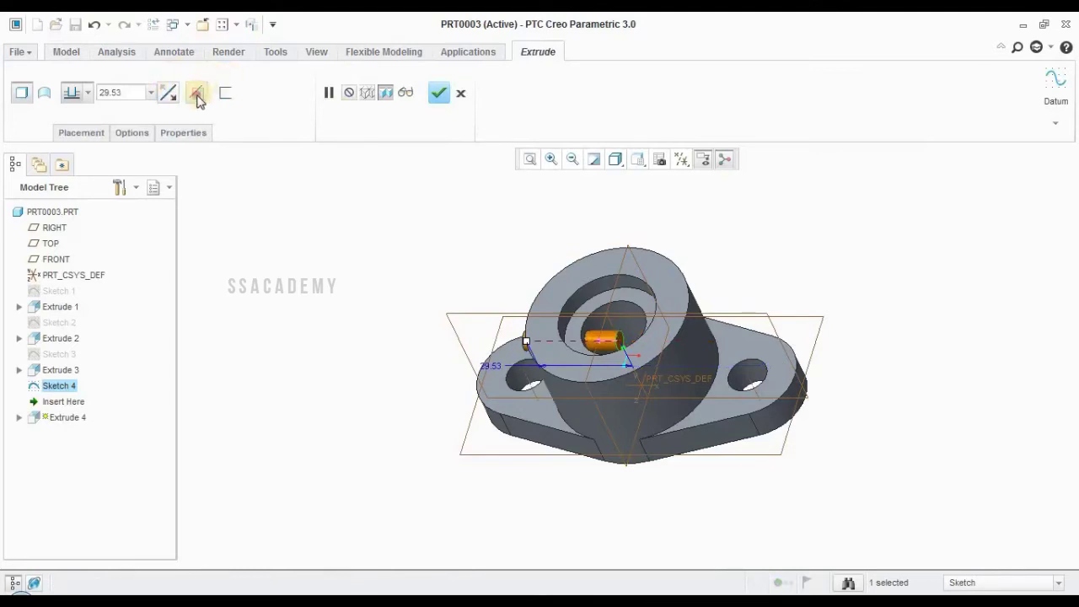
left_click(197, 92)
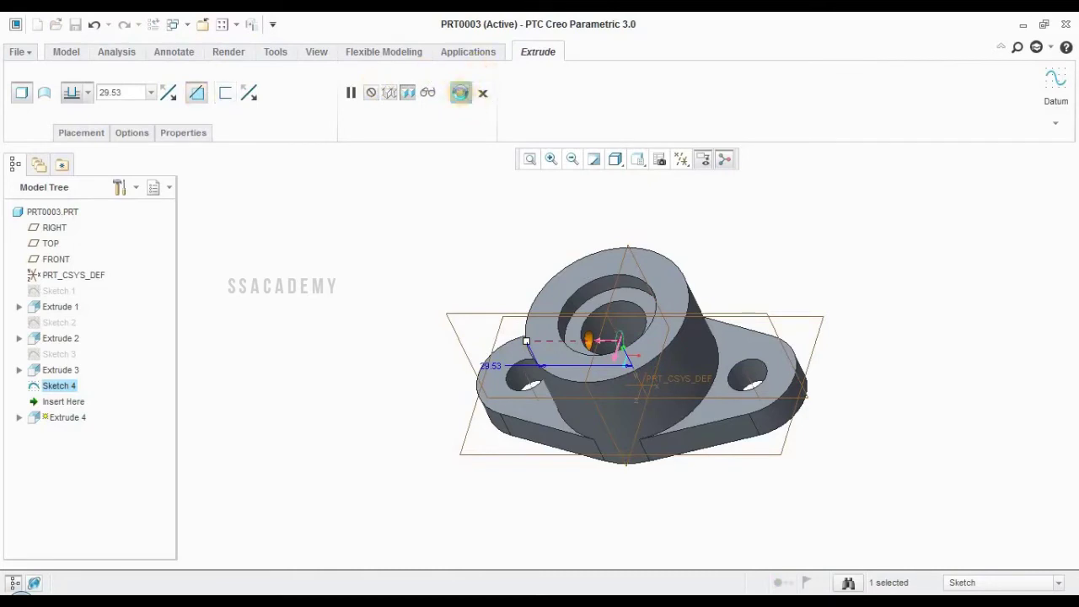
left_click(460, 93)
left_click(326, 249)
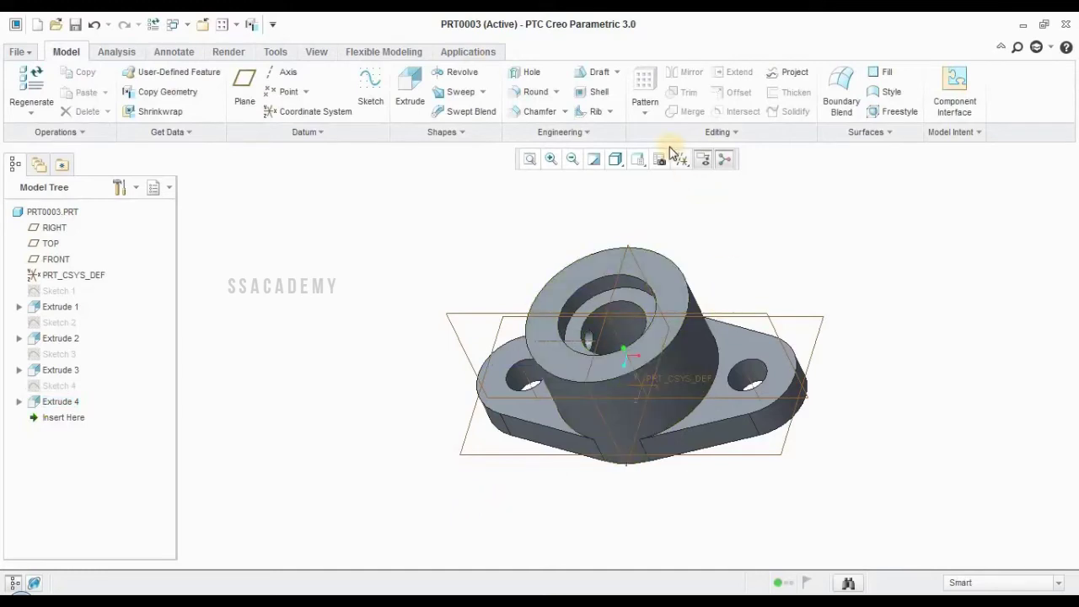
Examine the new side hole in the boss from the LEFT view and return to the default orientation.
left_click(646, 163)
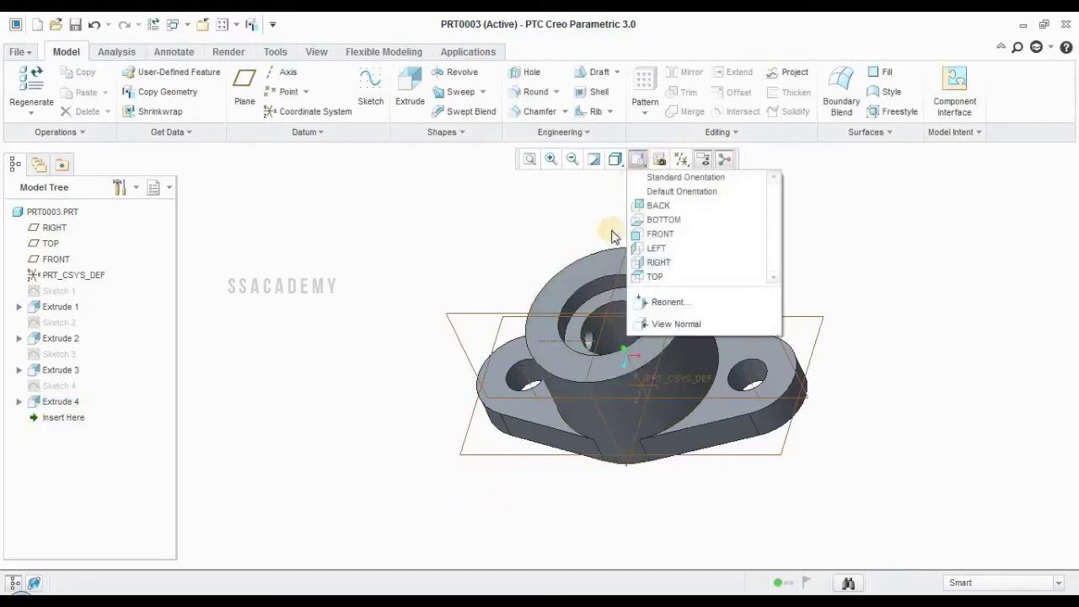
left_click(652, 248)
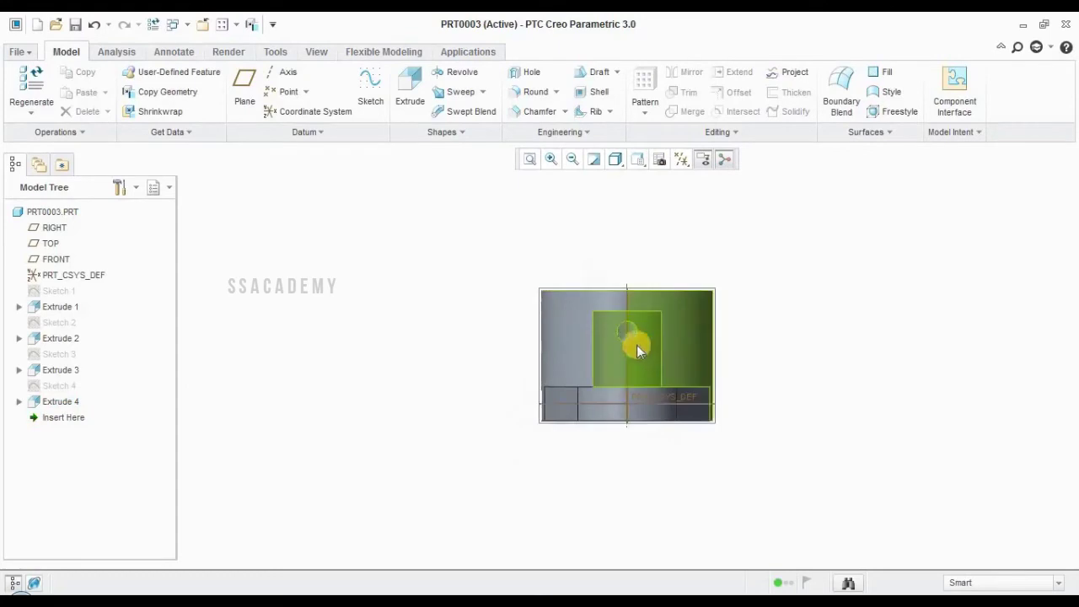
scroll(636, 345, "up", 4)
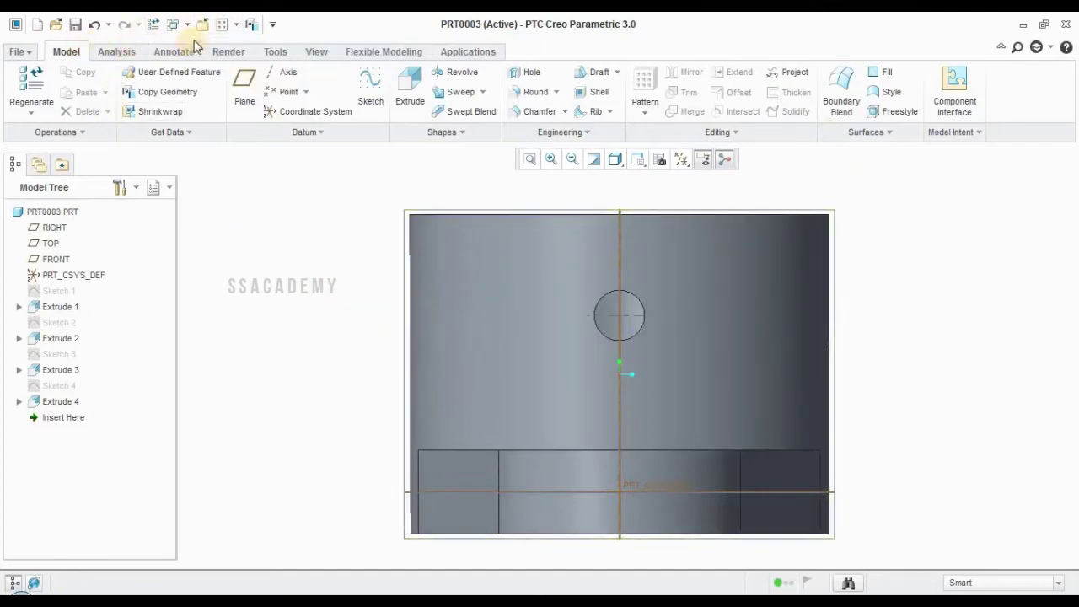
key("ctrl+d")
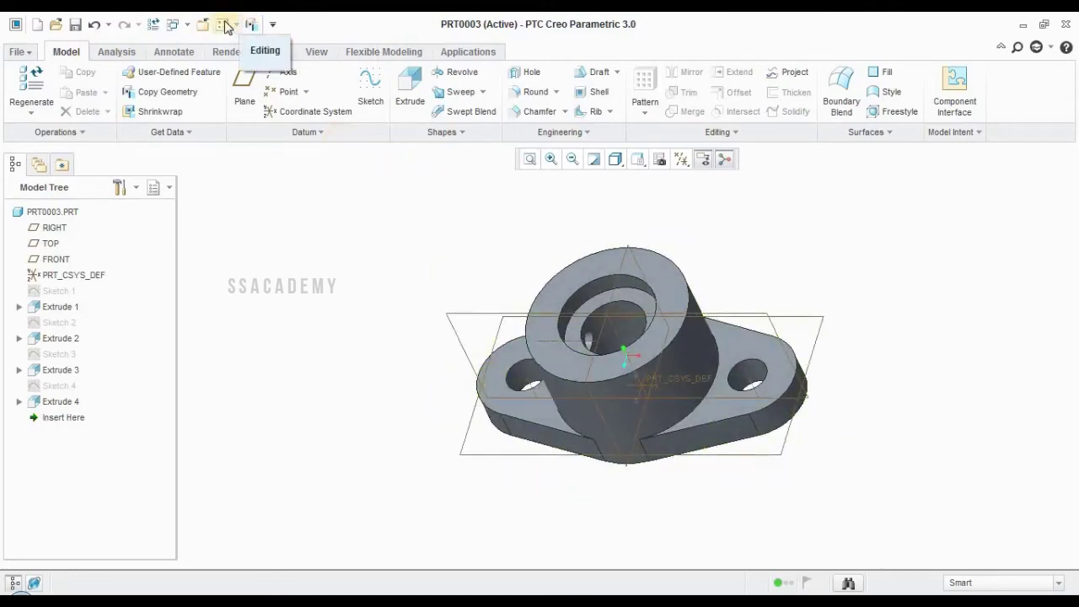
Close the finished bracket and create the new solid part prt0004 from the mmns_part_solid template instead of the default template.
left_click(203, 26)
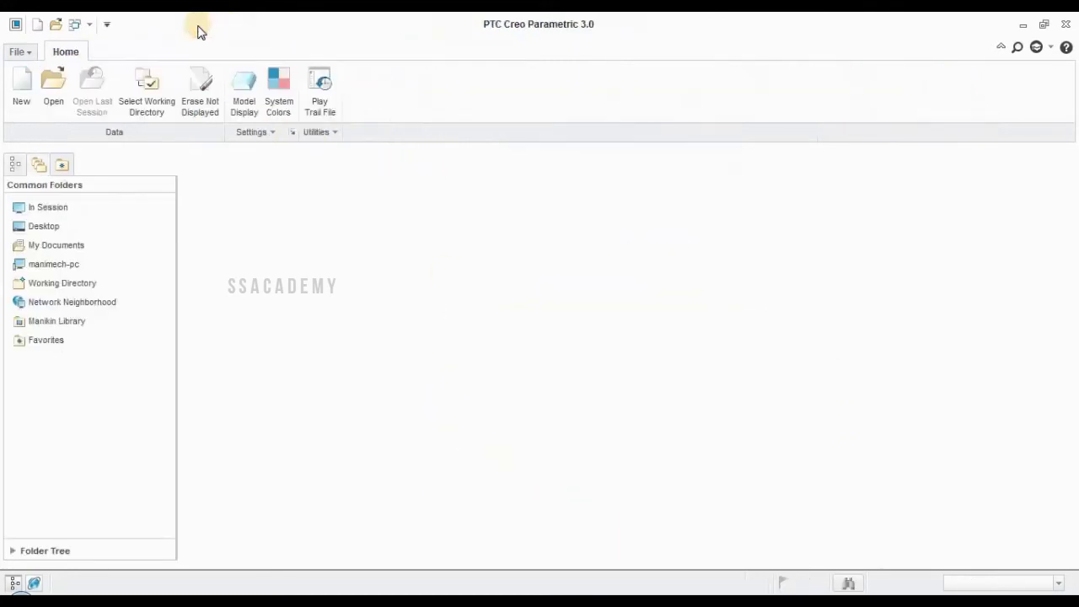
left_click(21, 80)
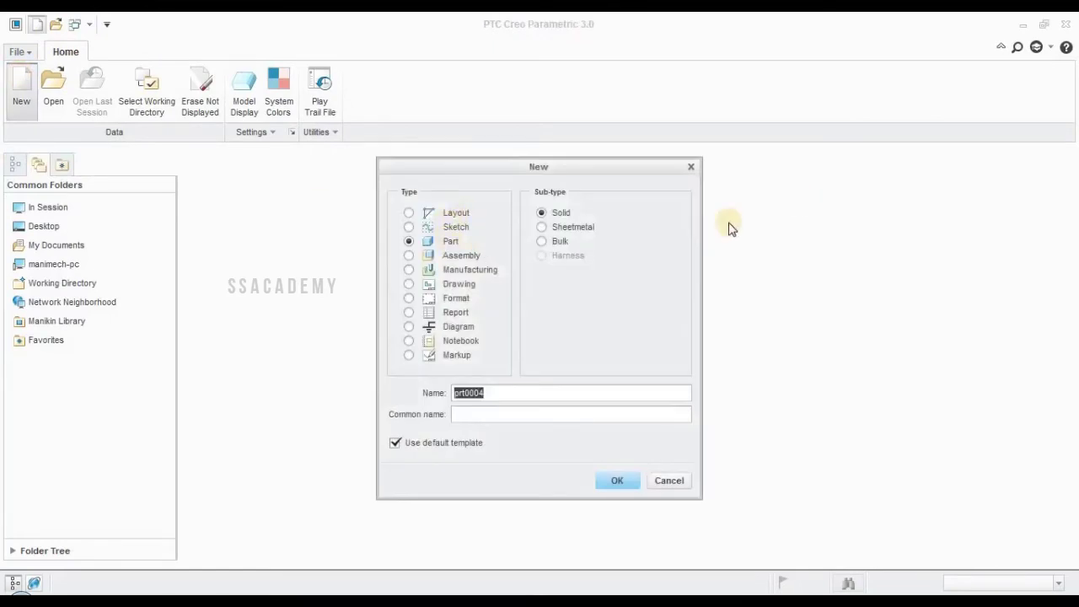
left_click(427, 447)
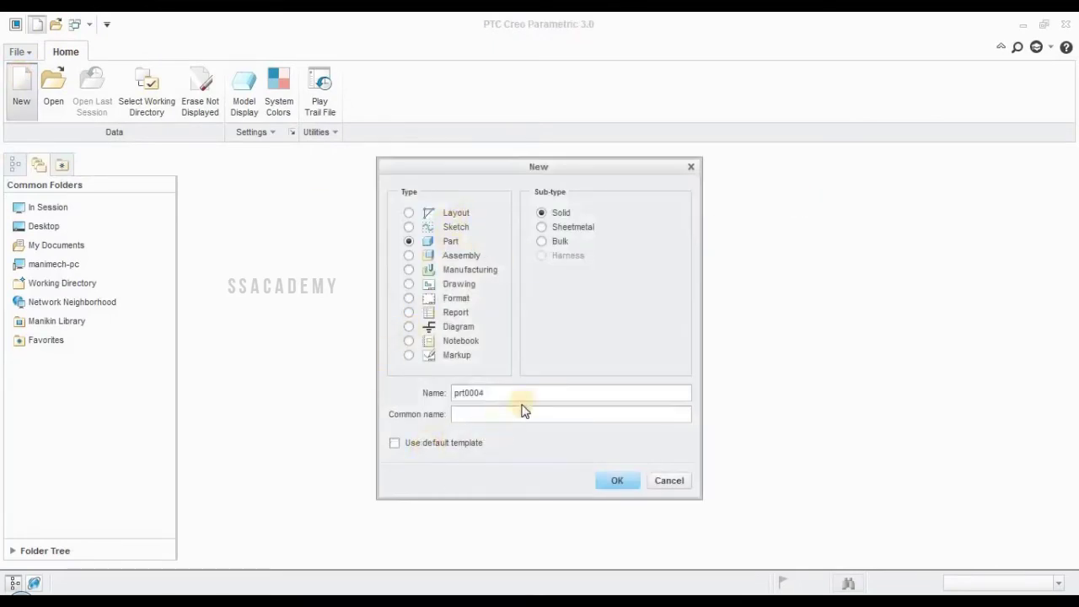
left_click(608, 482)
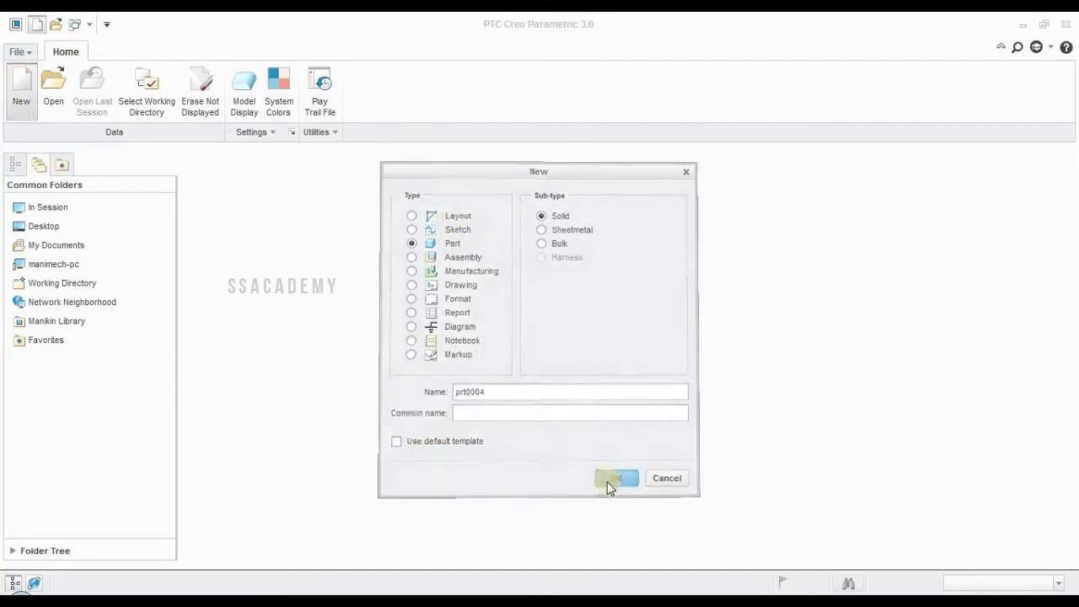
left_click(422, 261)
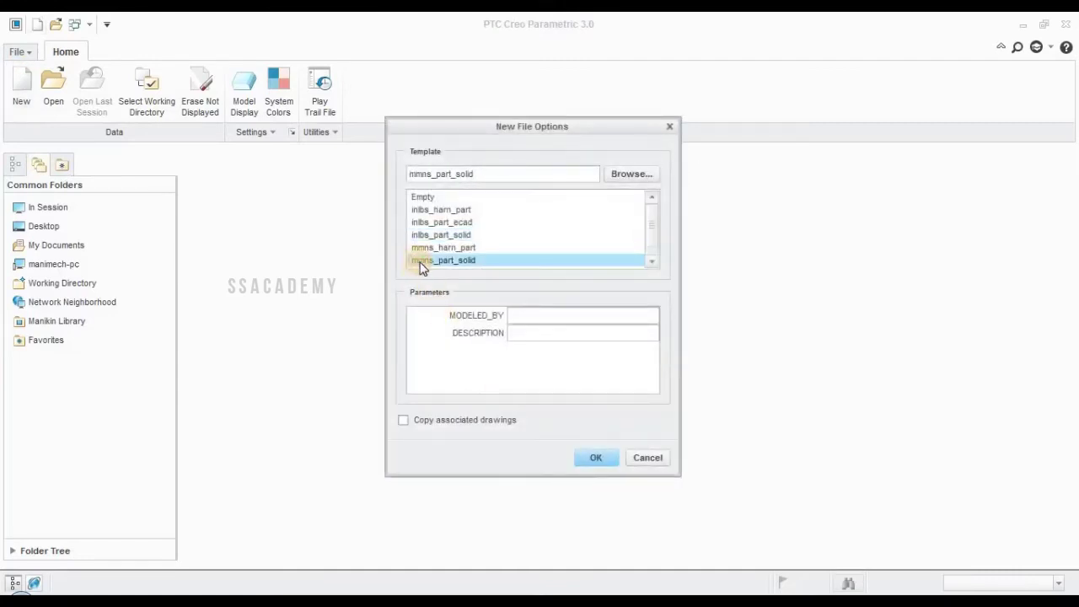
left_click(468, 420)
left_click(597, 462)
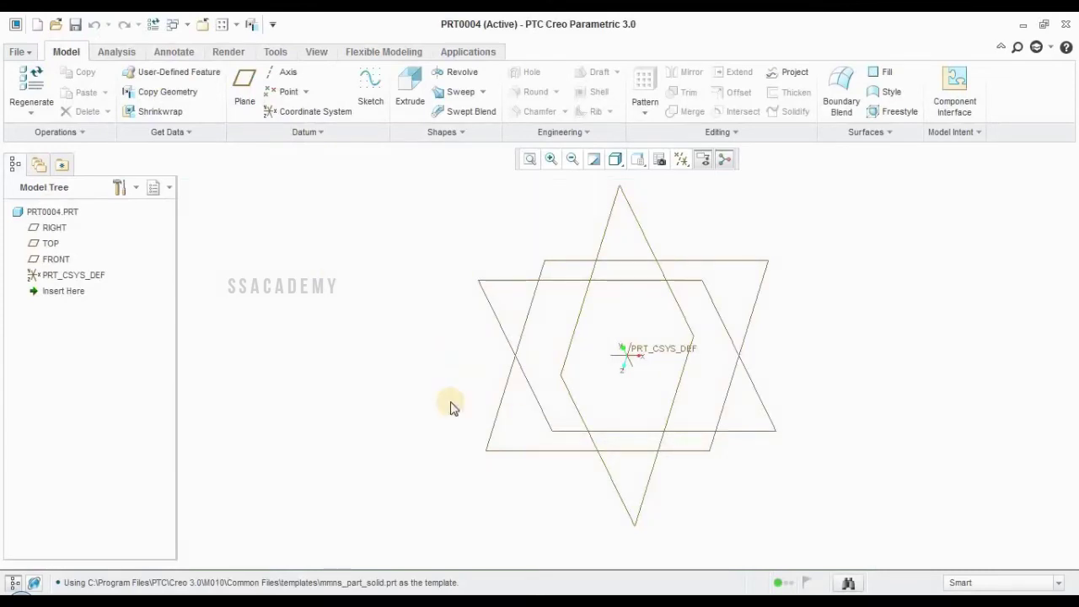
Bring up the next reference drawing in Windows Photo Viewer and sketch an origin-centred rectangle about 212 by 318 mm on the TOP plane.
left_click(210, 527)
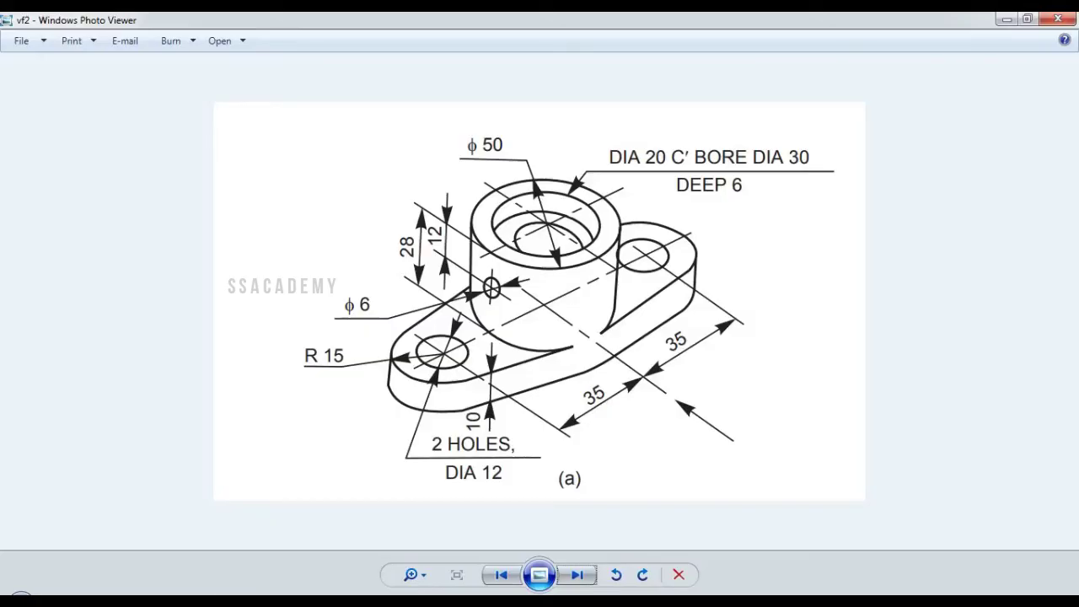
left_click(577, 575)
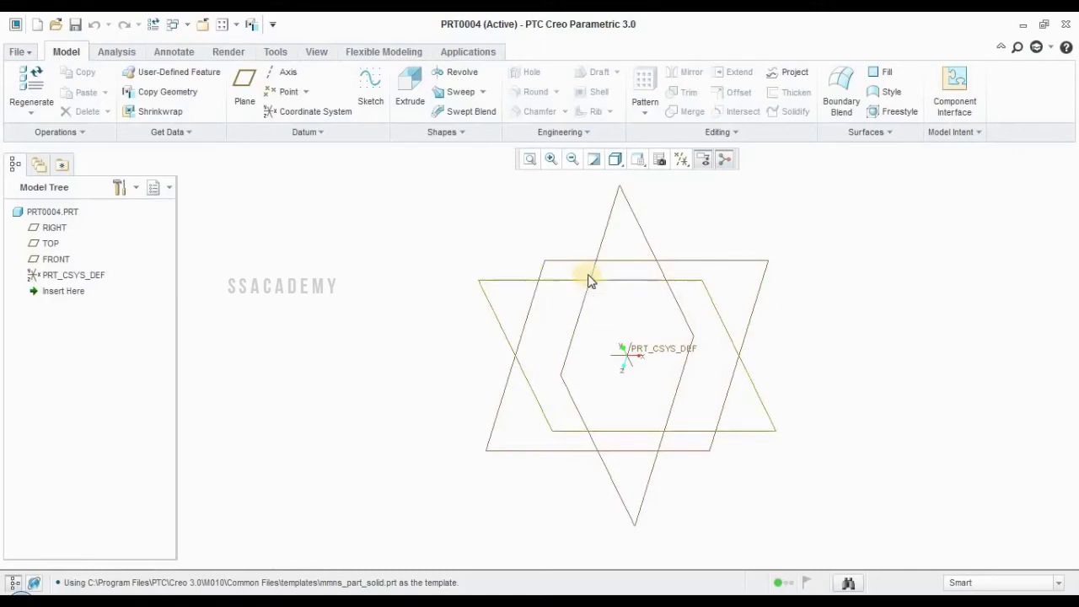
left_click(52, 245)
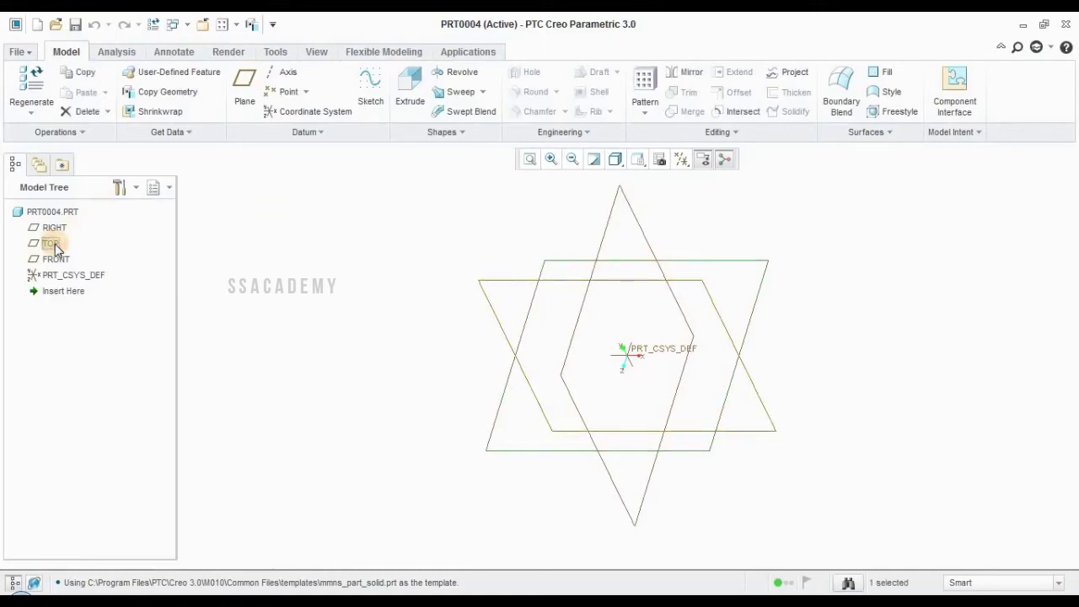
left_click(360, 99)
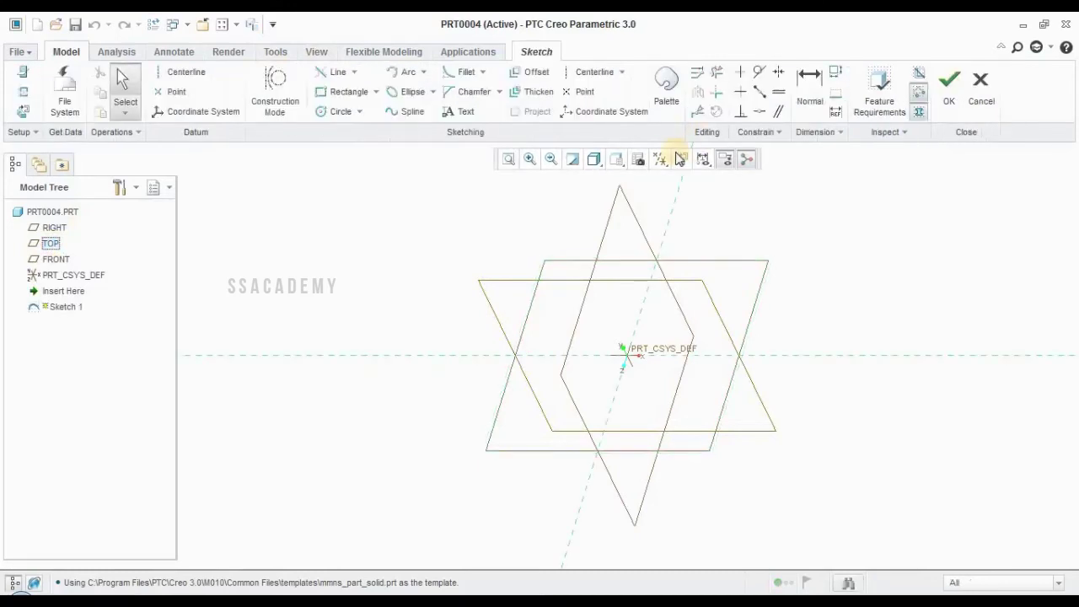
left_click(681, 159)
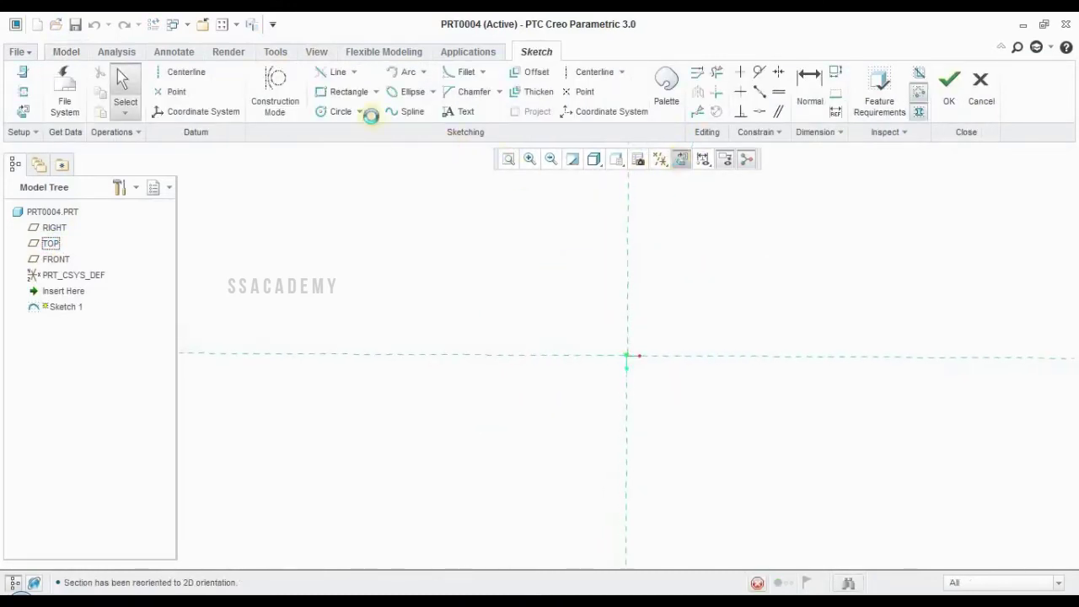
left_click(376, 91)
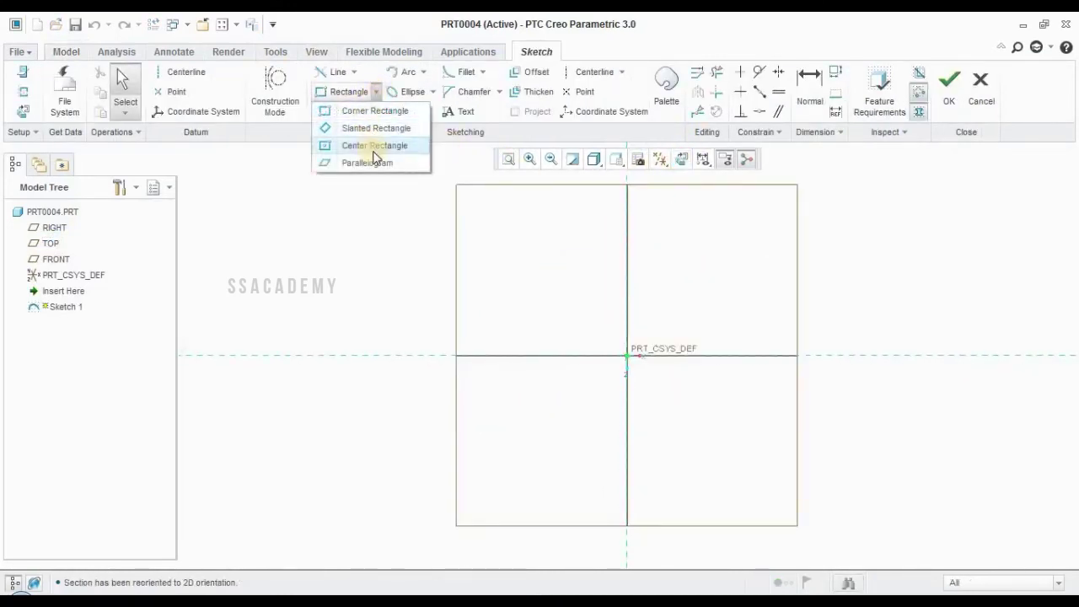
left_click(373, 148)
left_click(626, 358)
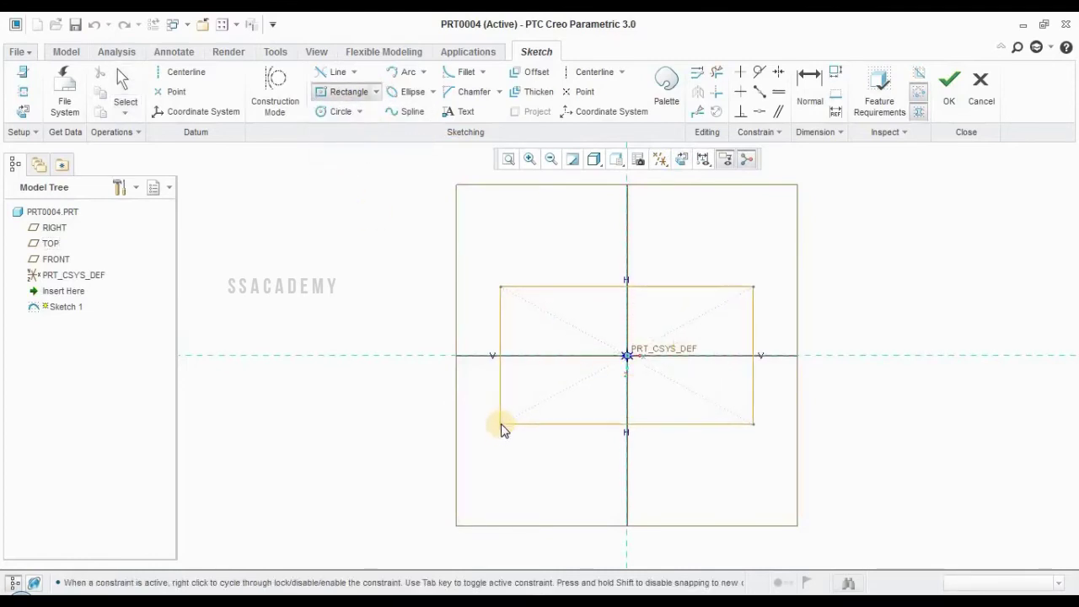
left_click(557, 462)
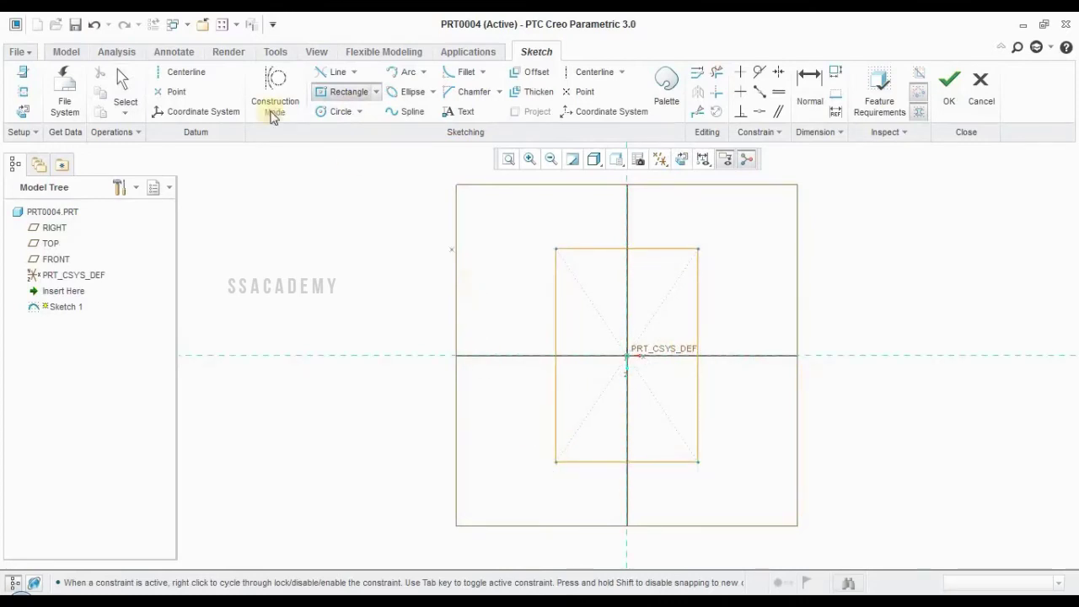
left_click(123, 84)
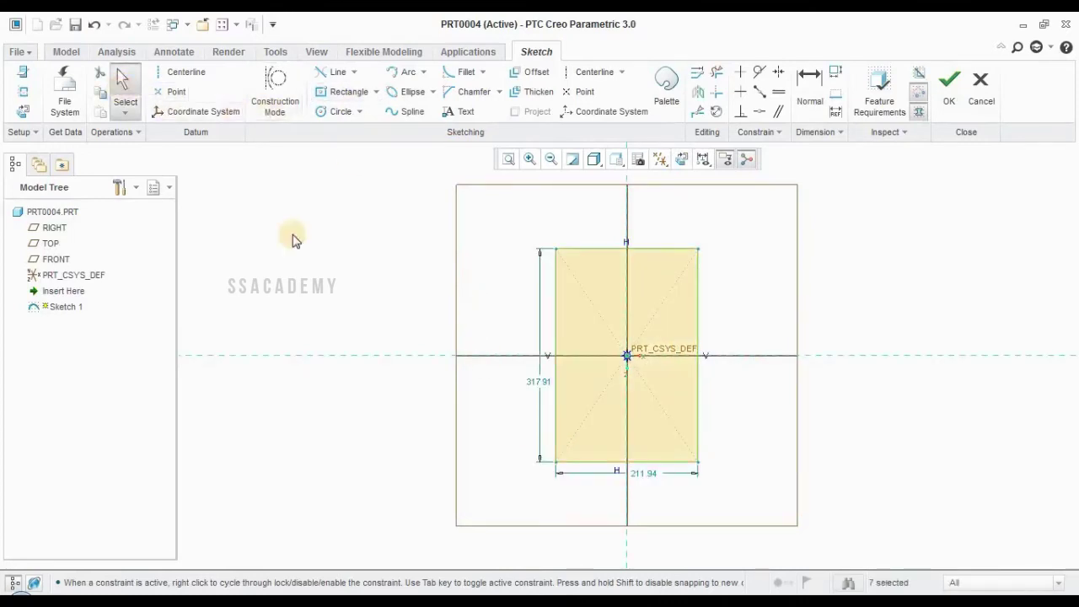
Set the rectangle's vertical side to 80 mm and its horizontal side to 50 mm, and finish the sketch.
double_click(541, 384)
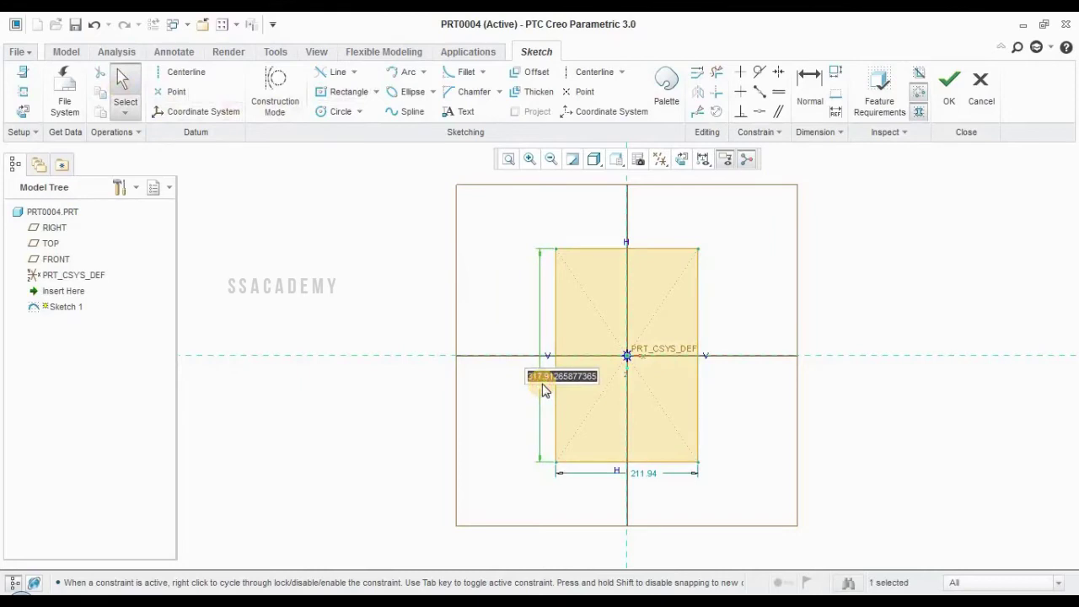
type("80")
key("Return")
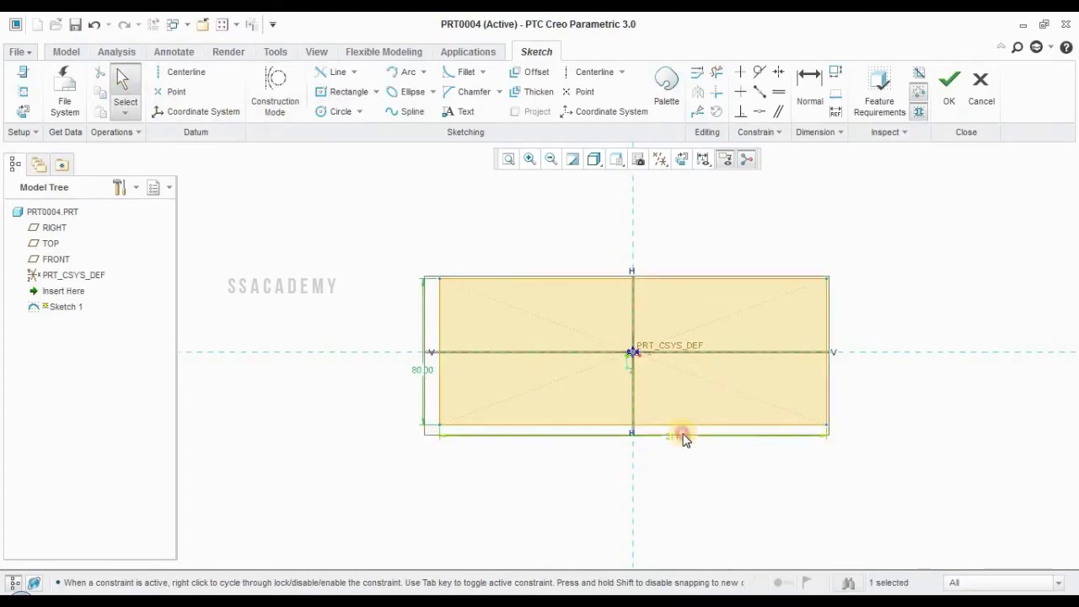
double_click(683, 436)
type("5")
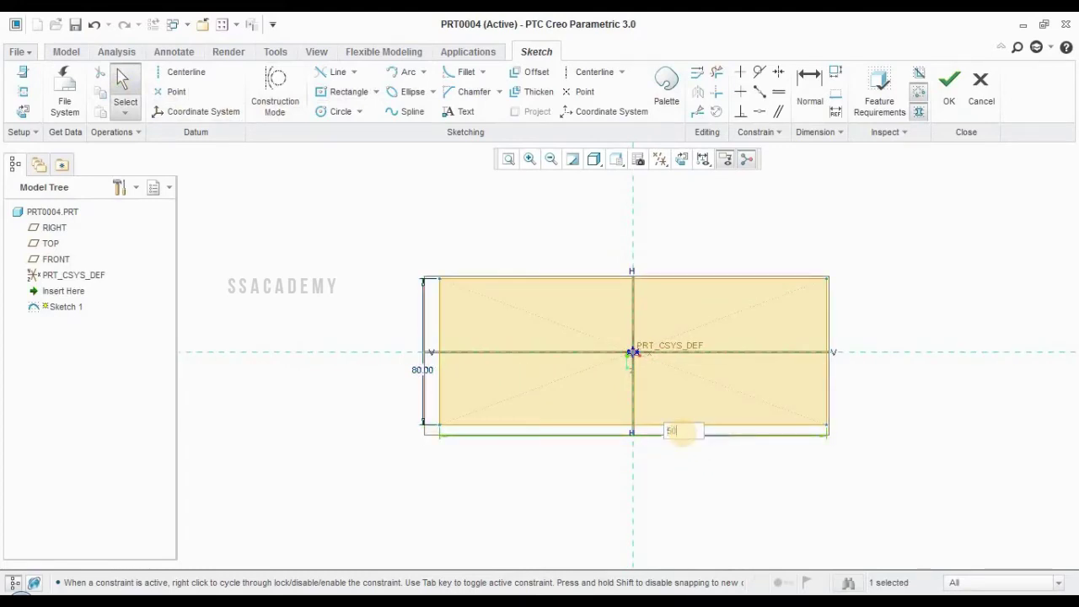
type("0")
key("Return")
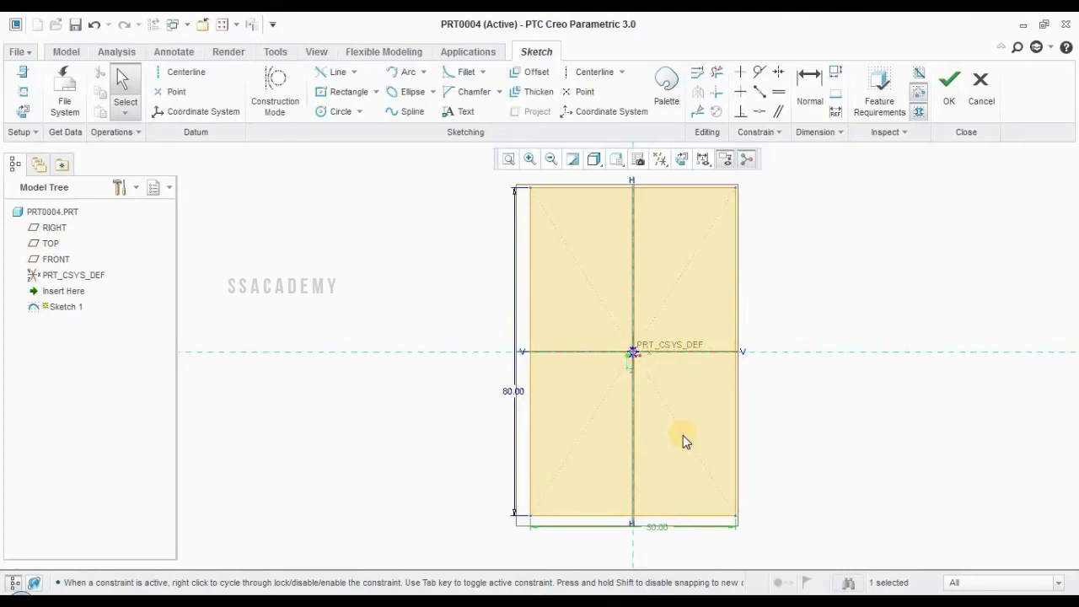
left_click(946, 89)
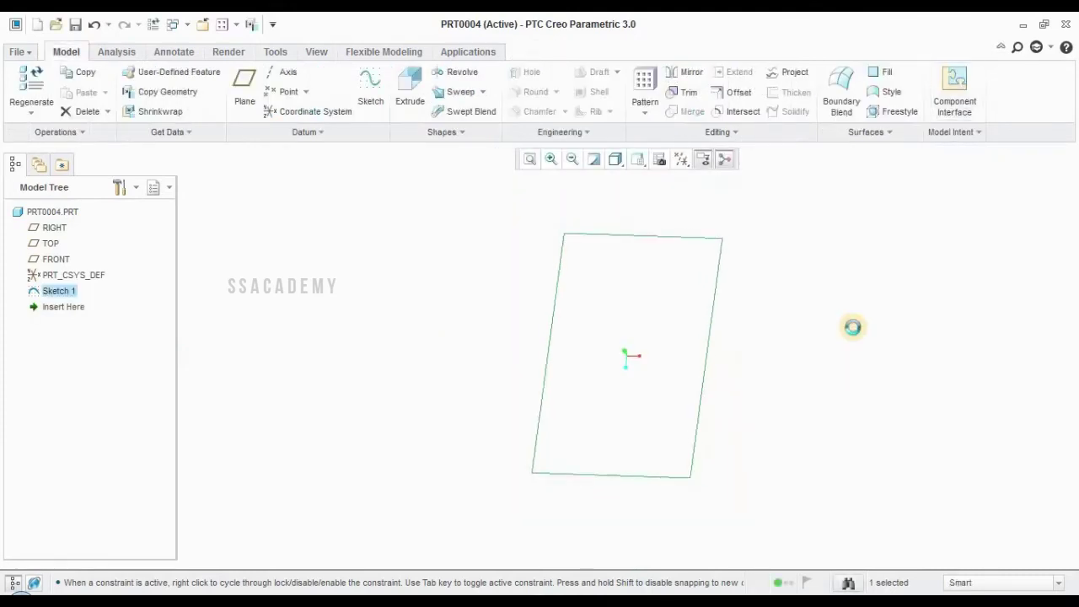
Extrude the rectangle symmetrically about the sketch plane to a total depth of 10 mm.
left_click(410, 88)
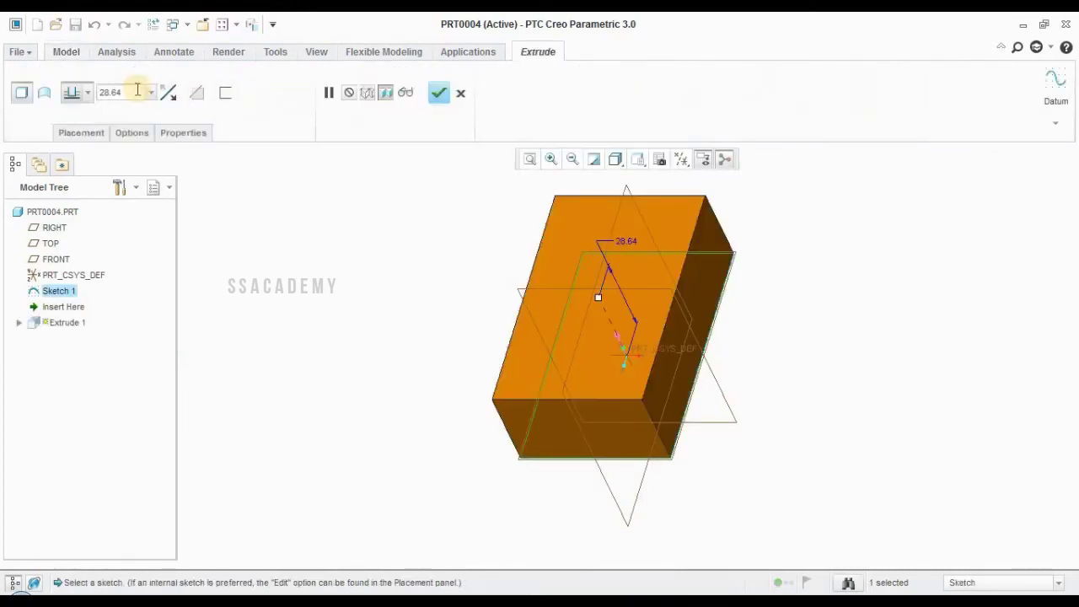
left_click(88, 93)
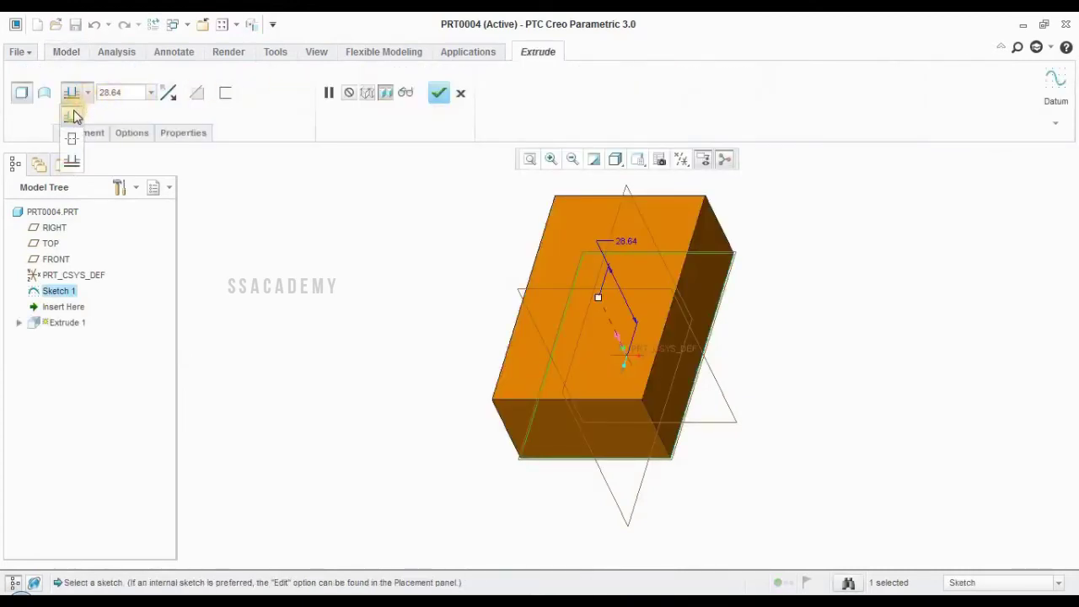
left_click(72, 139)
double_click(133, 96)
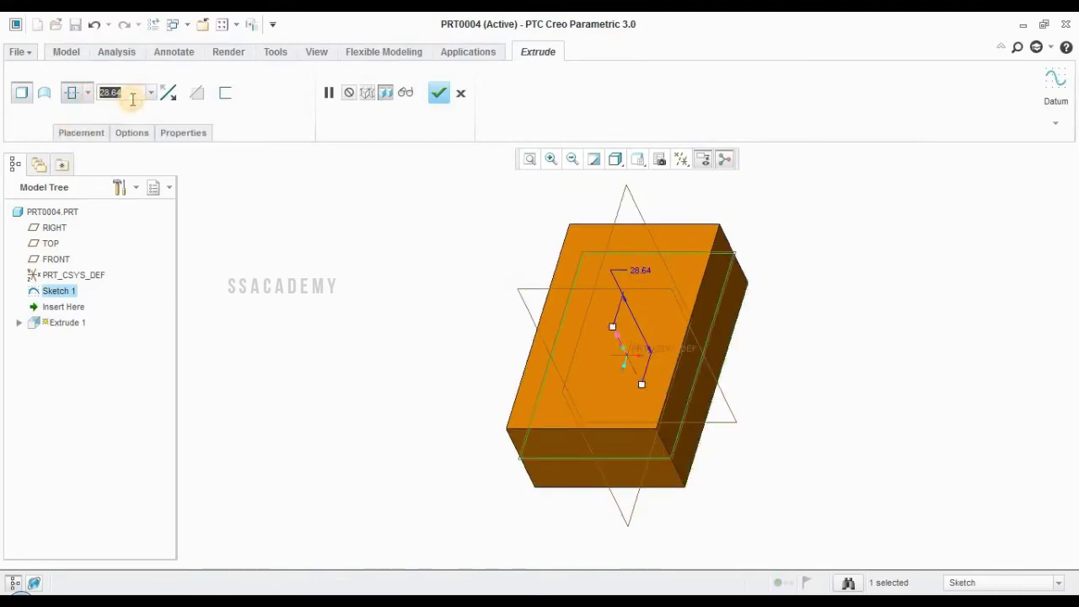
type("10")
key("Return")
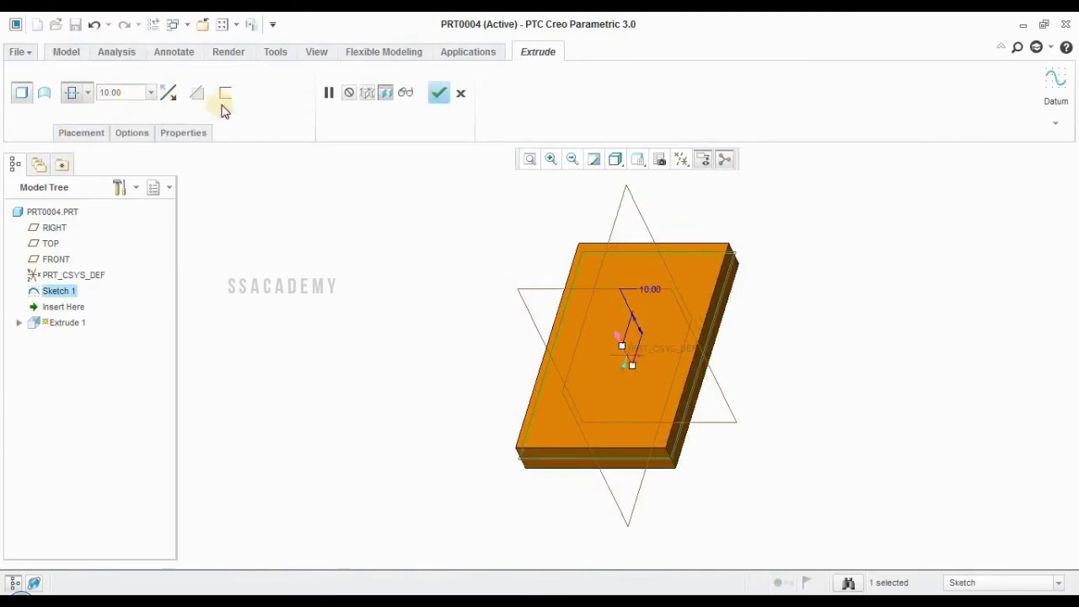
left_click(441, 92)
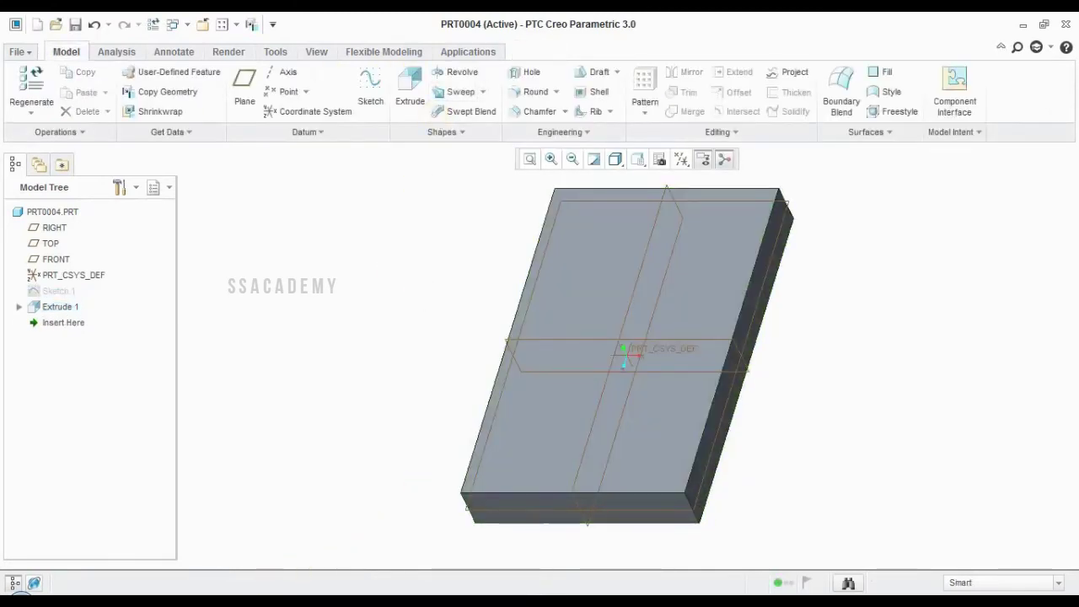
Check the reference drawing and open a new sketch on the plate's large upper face, oriented square to the view.
mouse_move(188, 590)
left_click(228, 590)
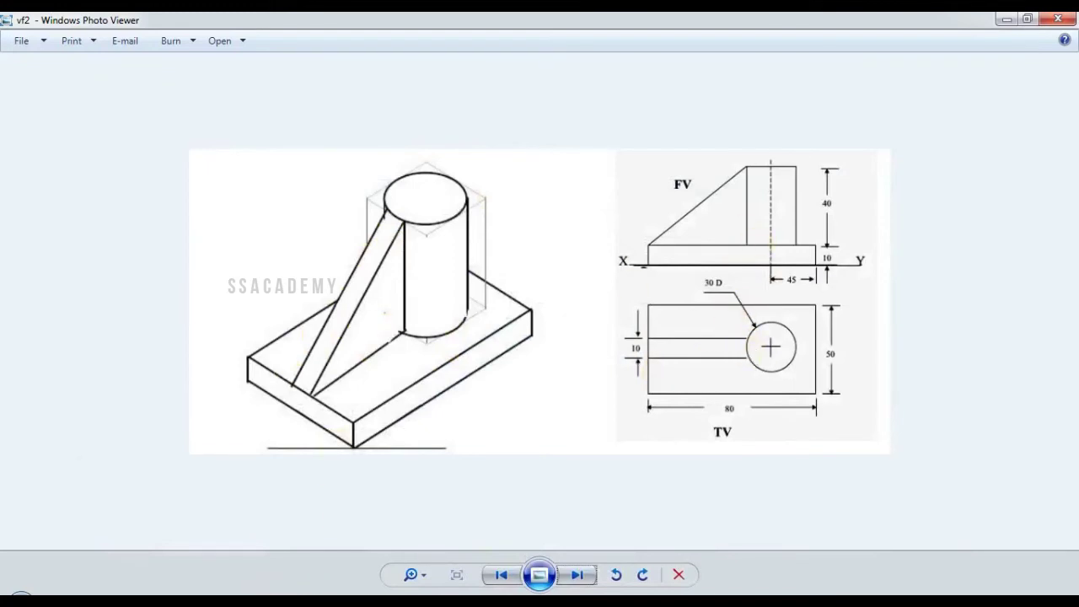
left_click(203, 600)
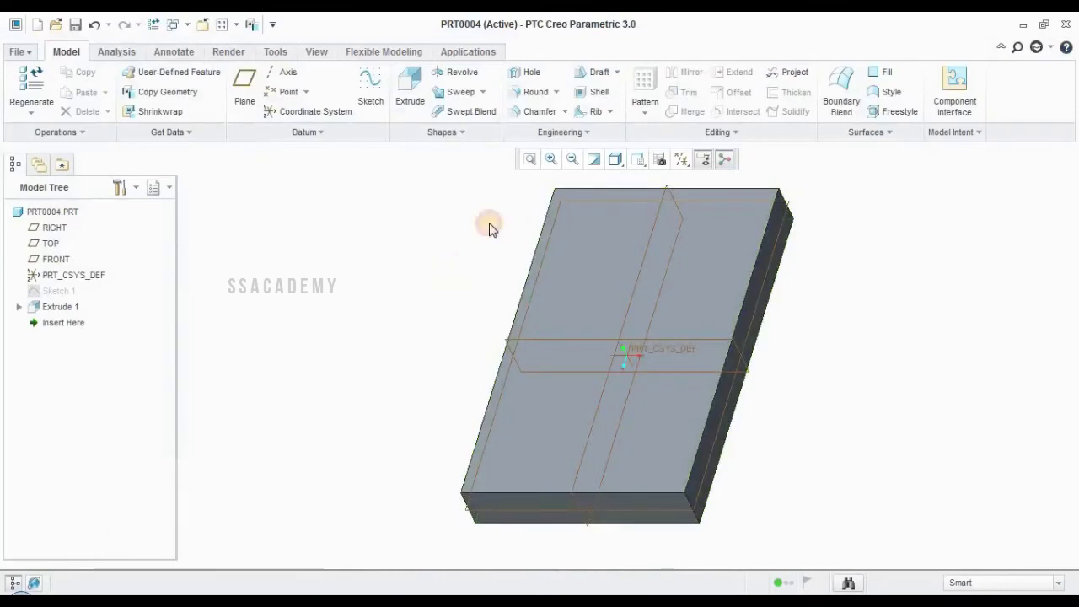
left_click(371, 91)
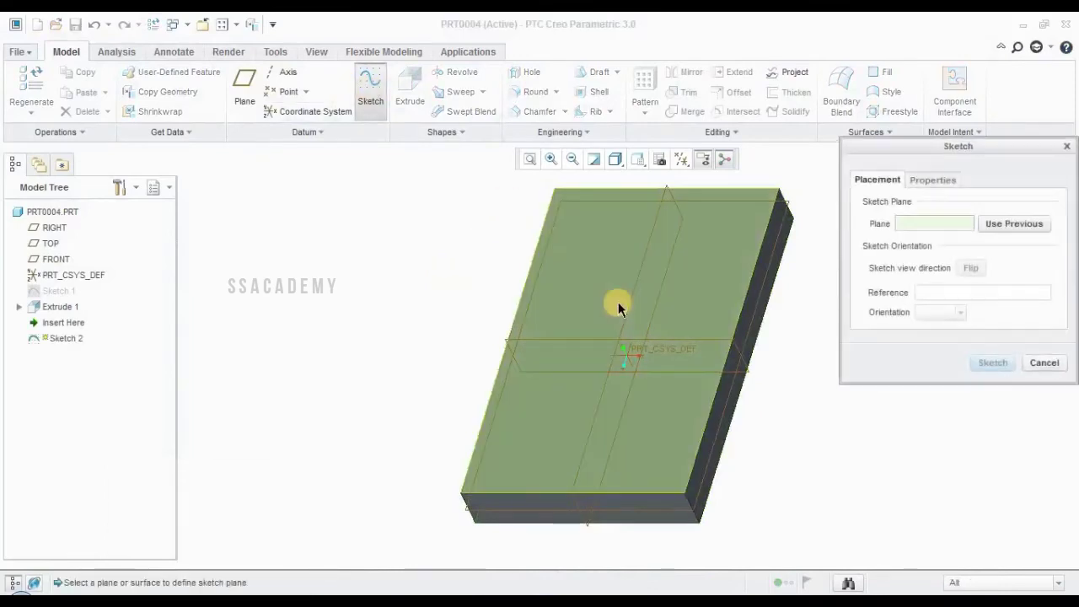
left_click(616, 297)
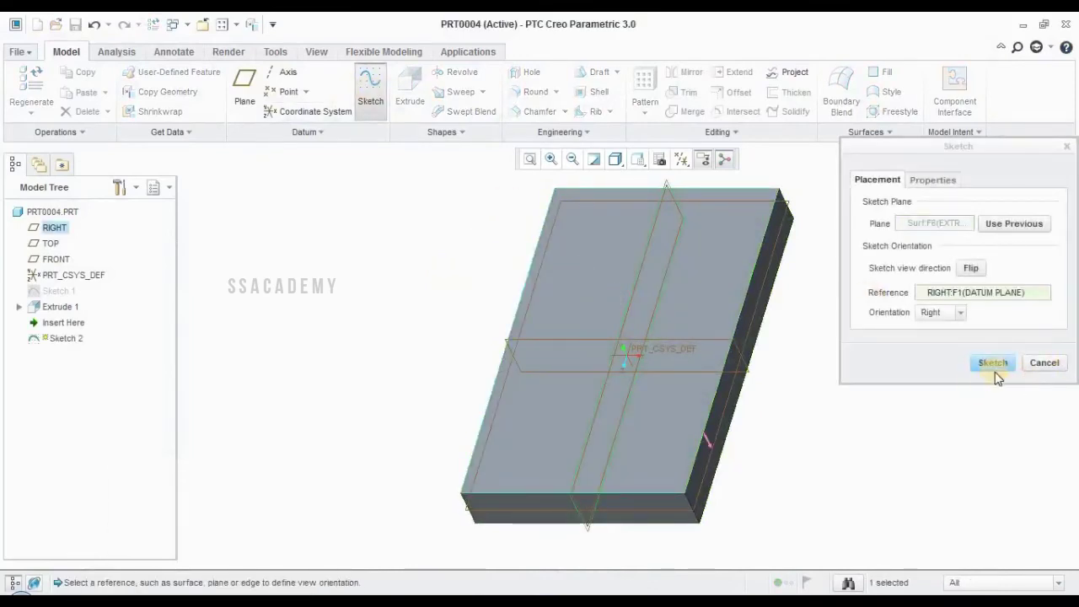
left_click(994, 363)
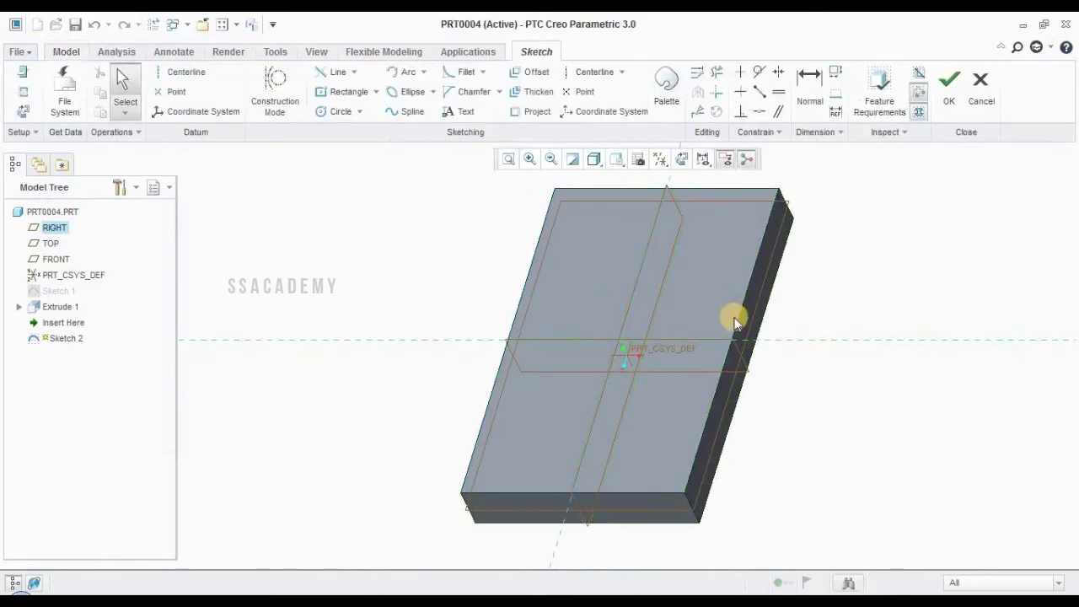
left_click(682, 159)
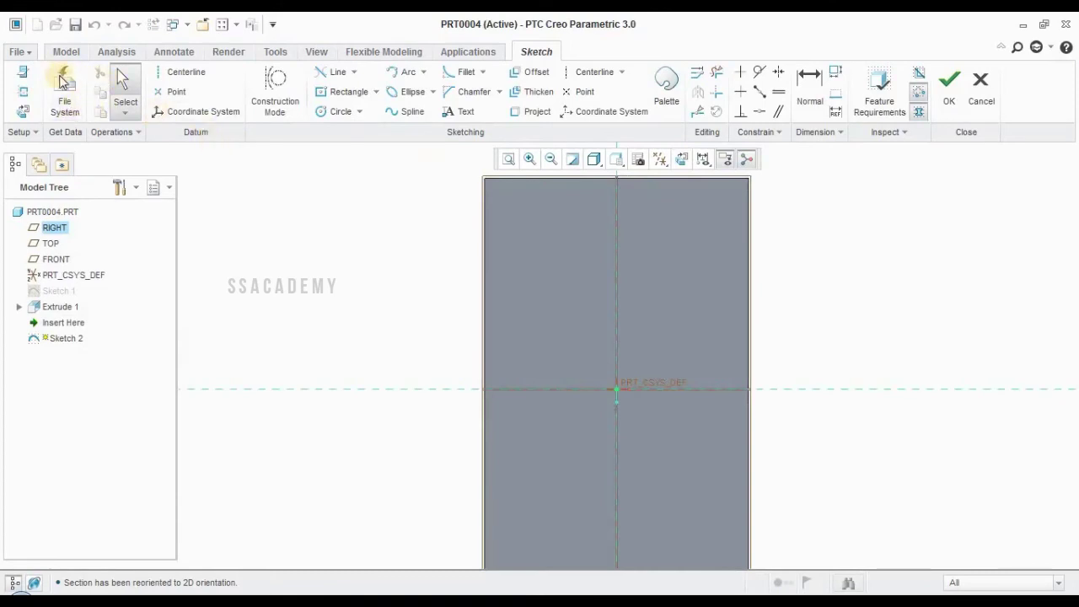
Add the plate's upper short edge as a sketch reference.
left_click(23, 93)
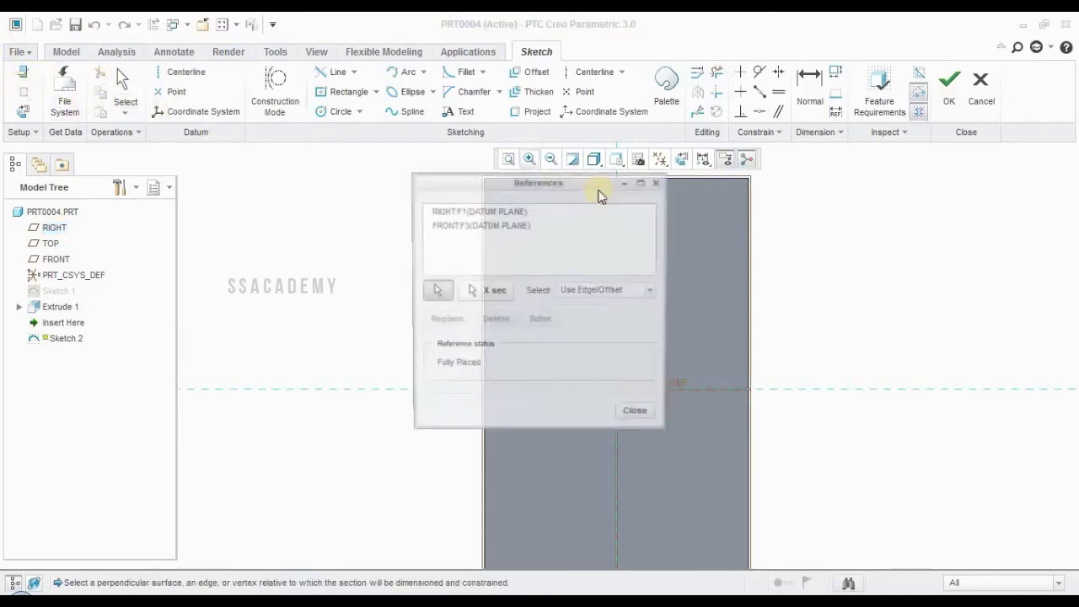
left_click_drag(519, 186, 1061, 194)
left_click(664, 186)
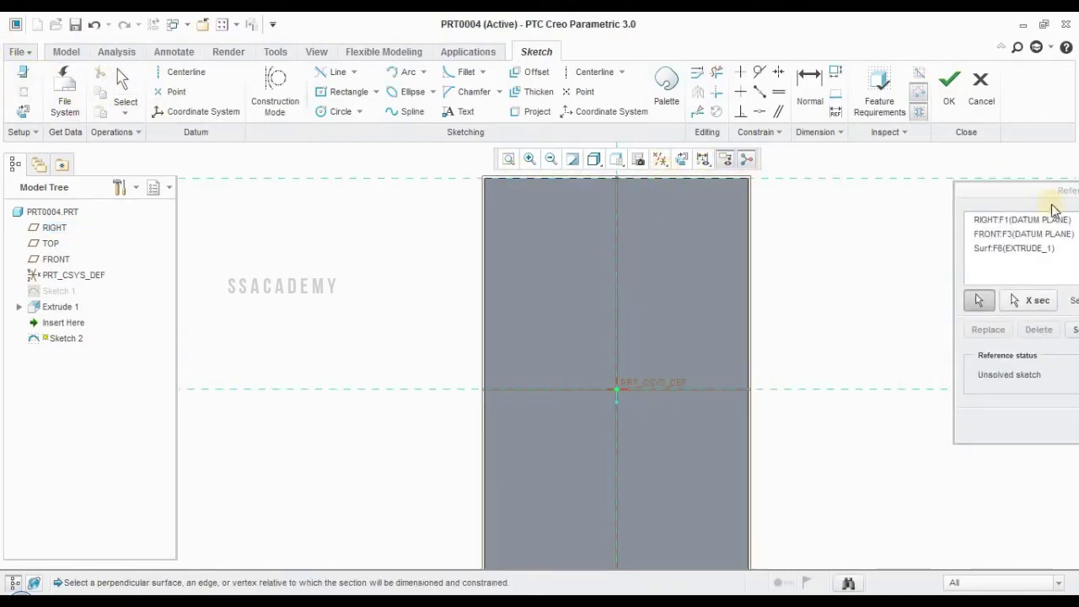
left_click_drag(1015, 200, 866, 181)
left_click(1056, 411)
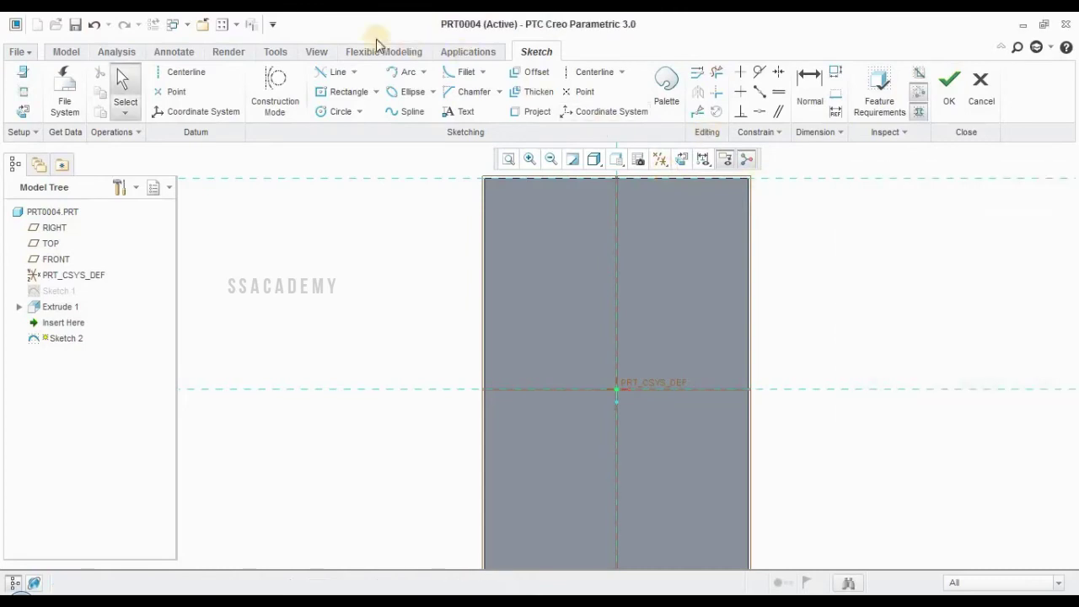
Sketch a circle centred on the vertical reference in the plate's upper half and set its diameter to 30 mm.
left_click(335, 112)
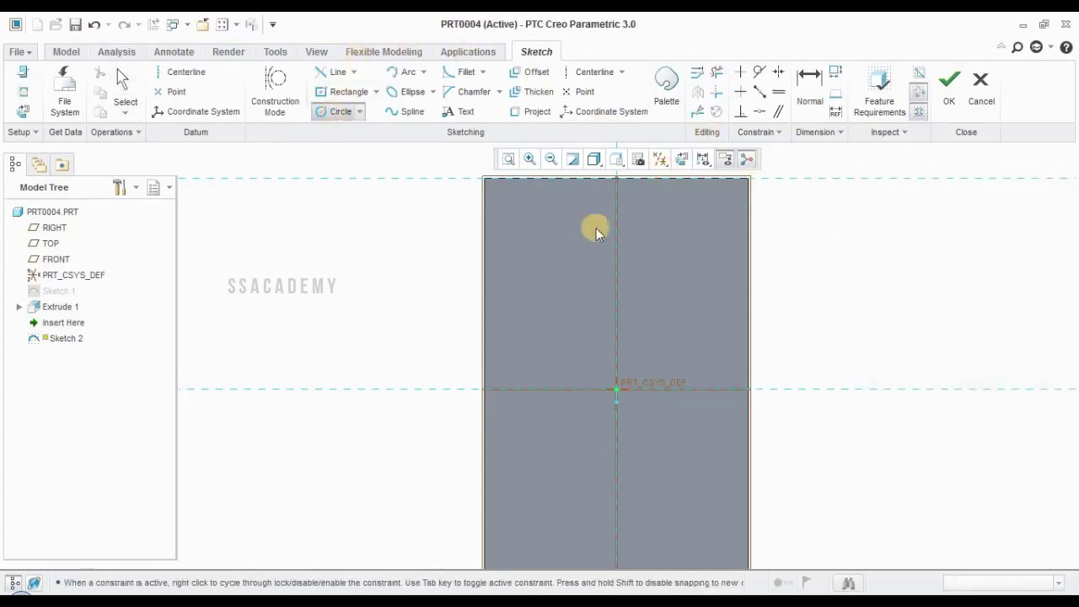
left_click(616, 287)
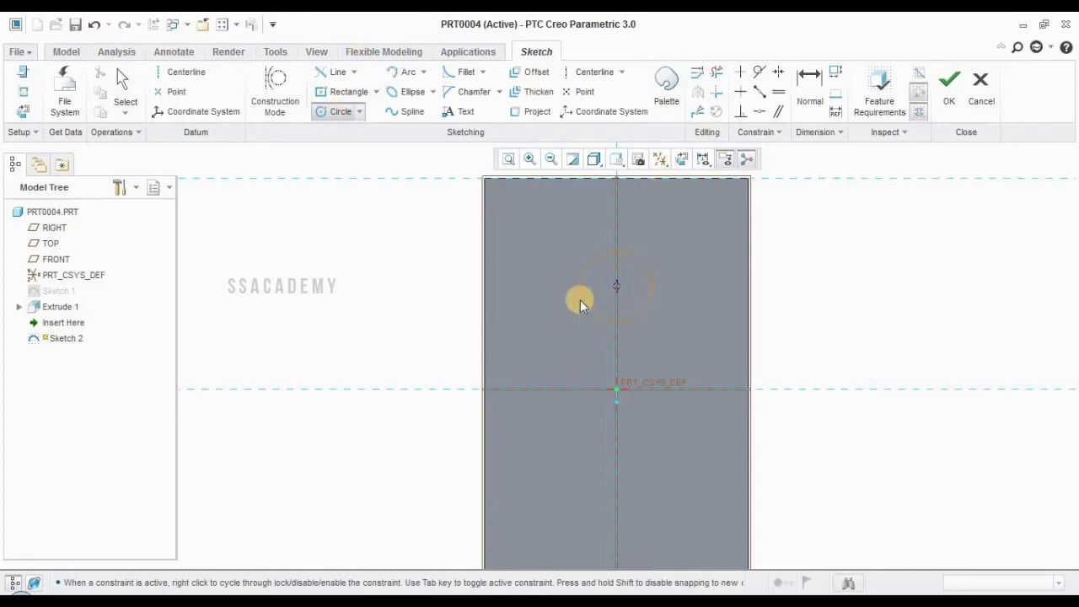
left_click(573, 308)
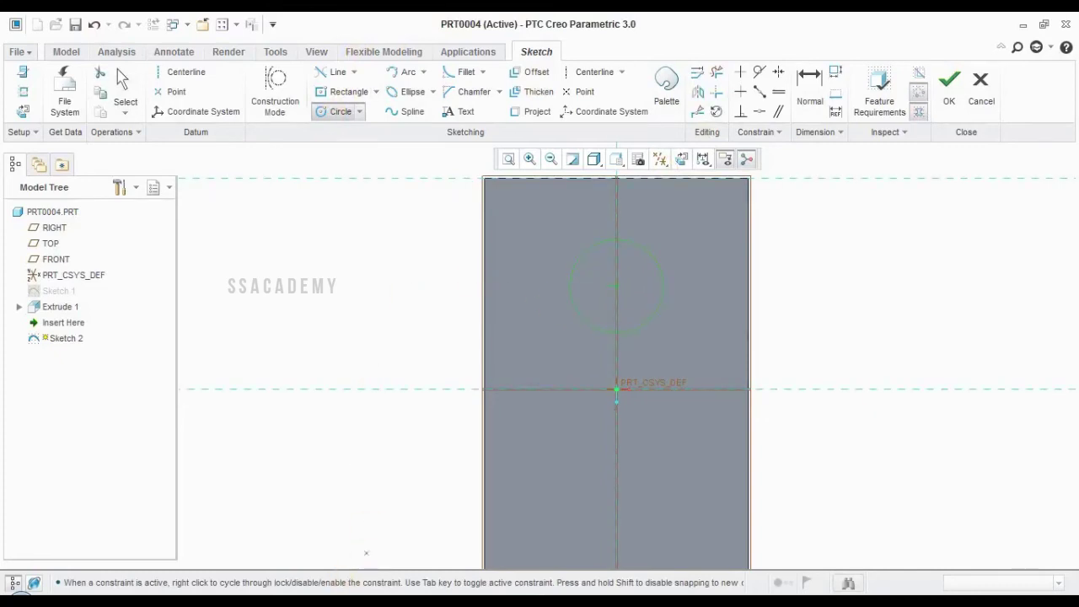
key("alt+Tab")
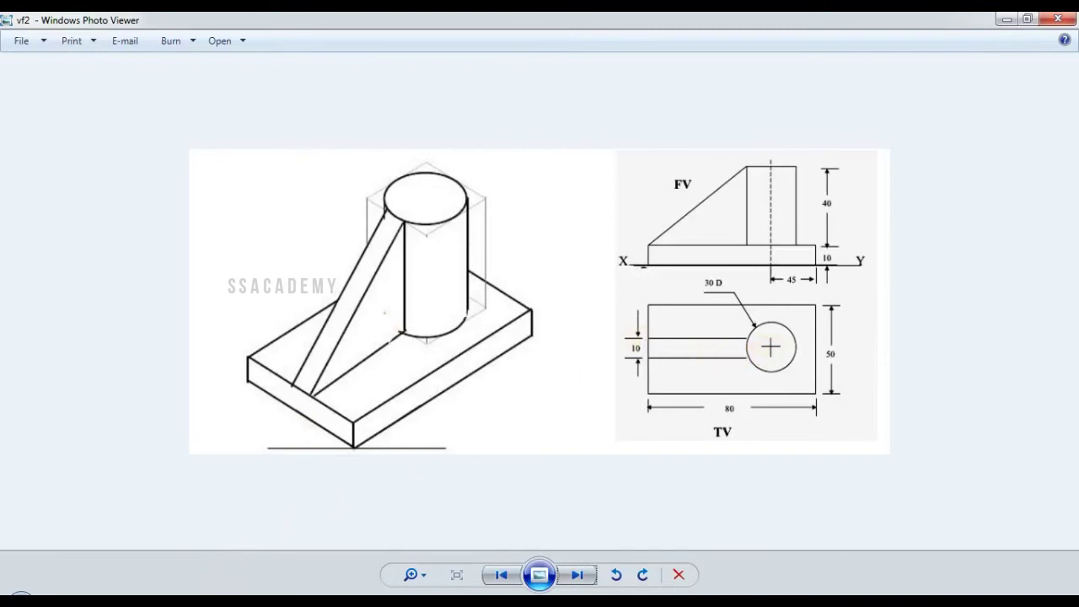
key("alt+Tab")
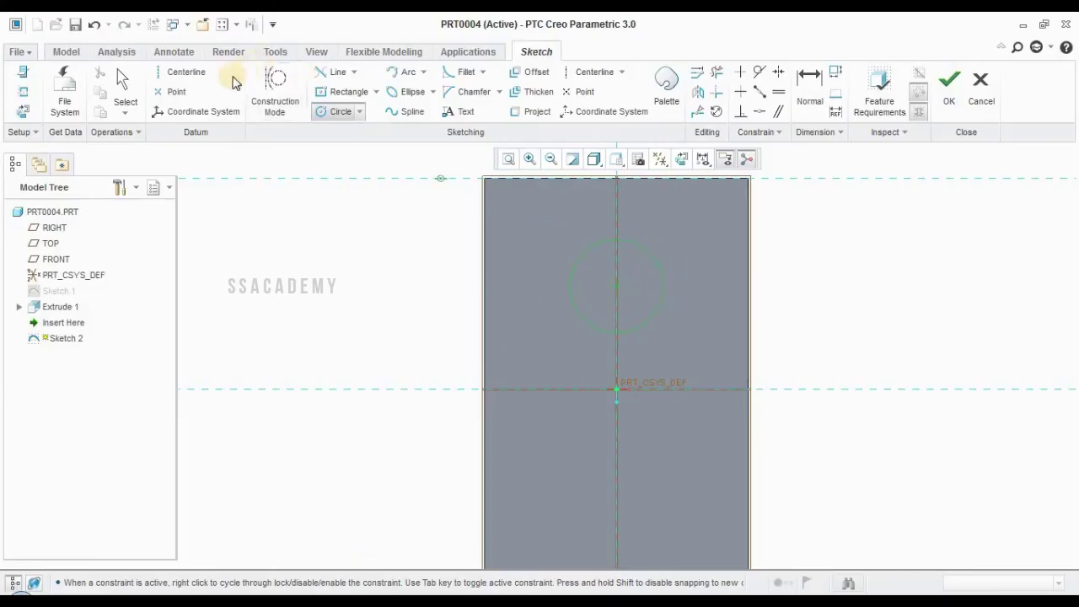
left_click(123, 84)
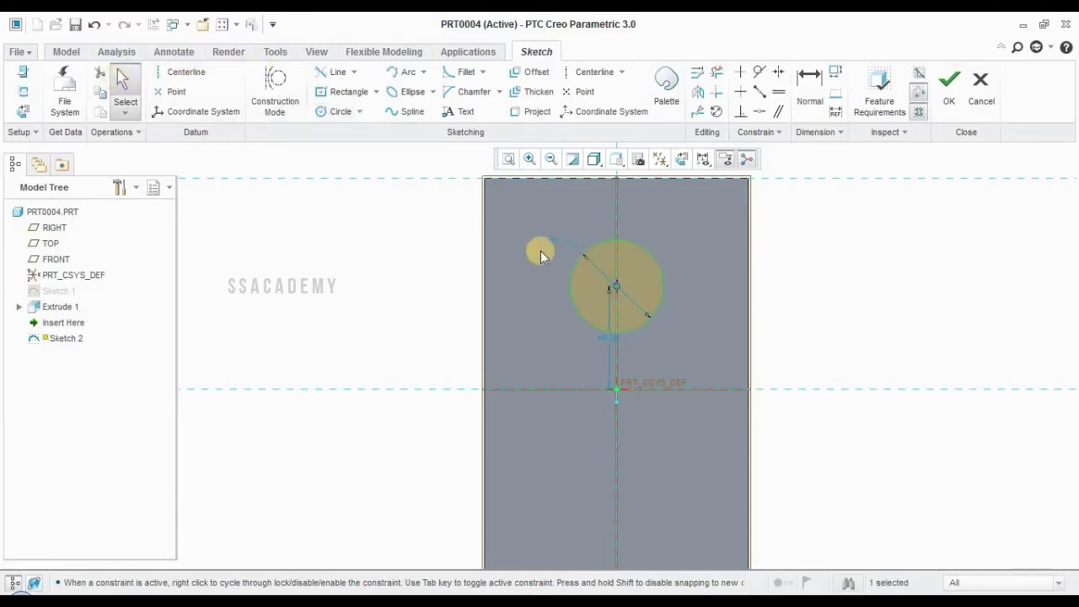
left_click_drag(541, 253, 544, 250)
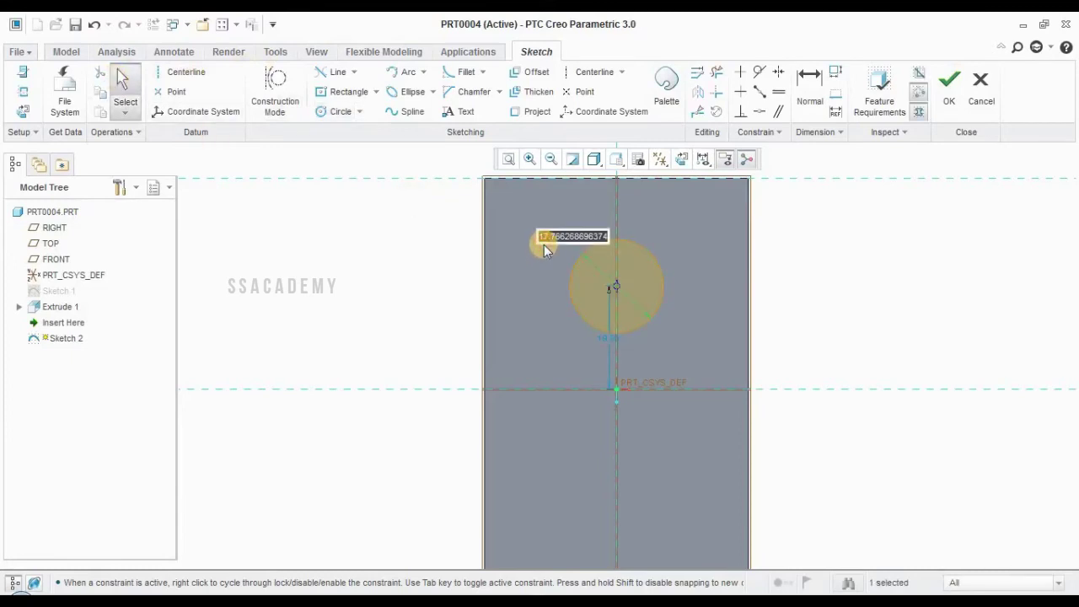
type("30")
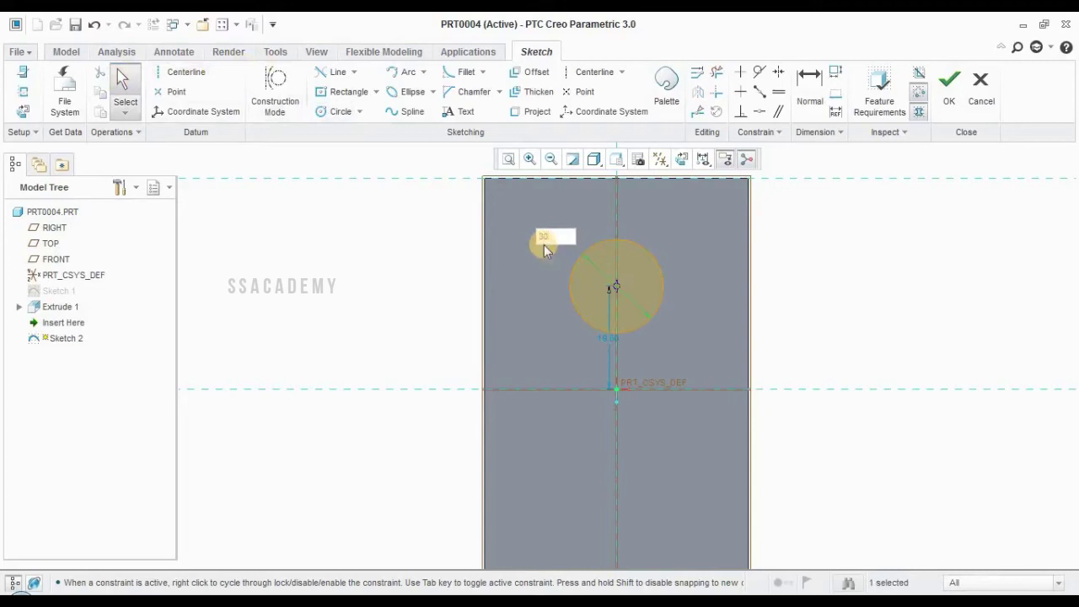
key("Return")
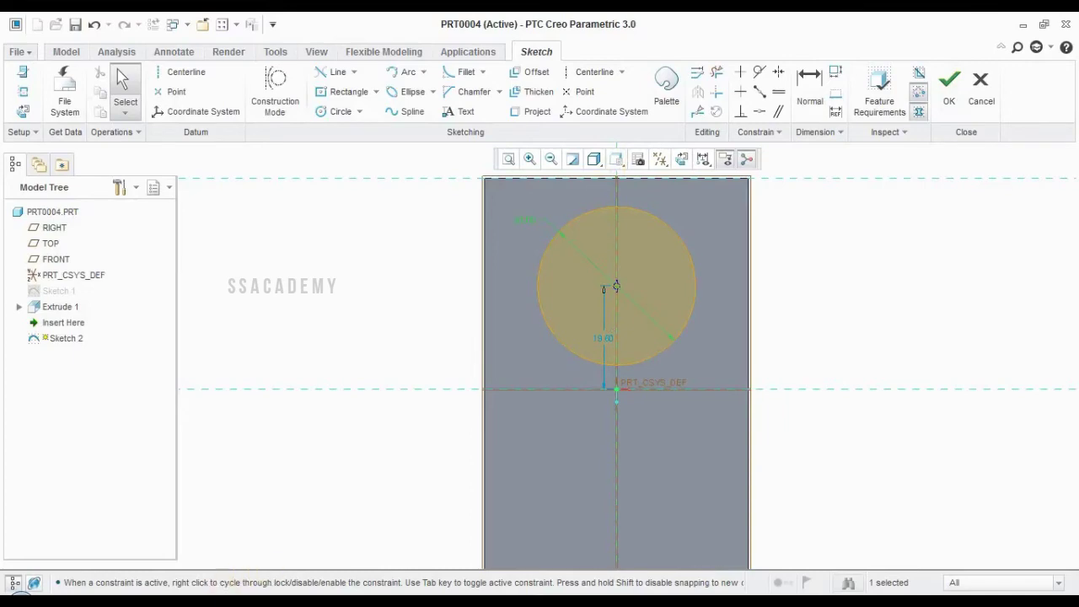
Check the centre distance in the reference drawing and dimension the circle's centre 45 mm from the plate's upper short edge.
left_click(220, 600)
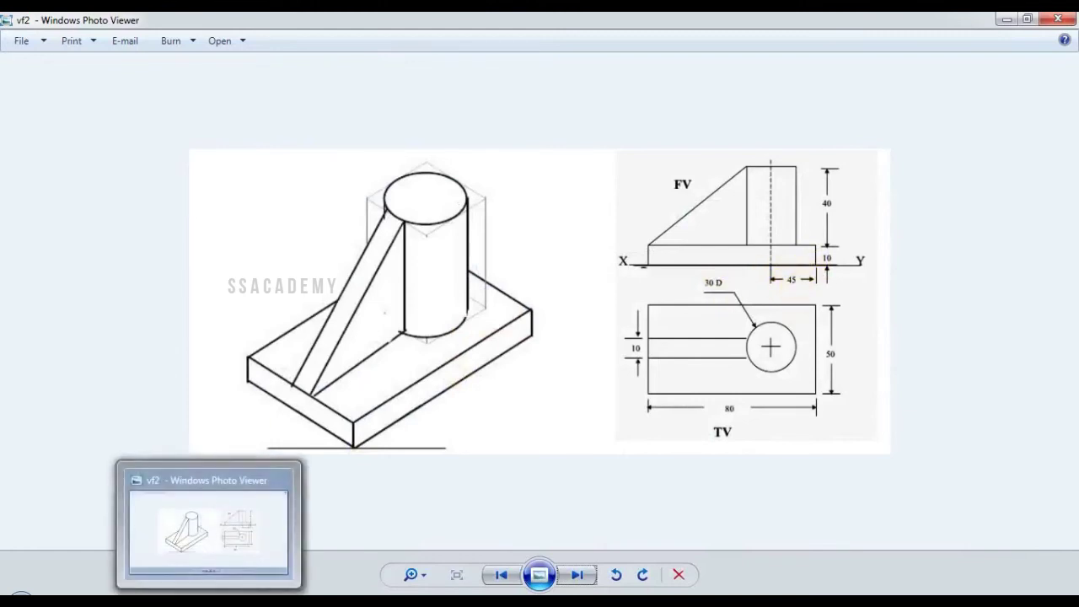
key("alt+Tab")
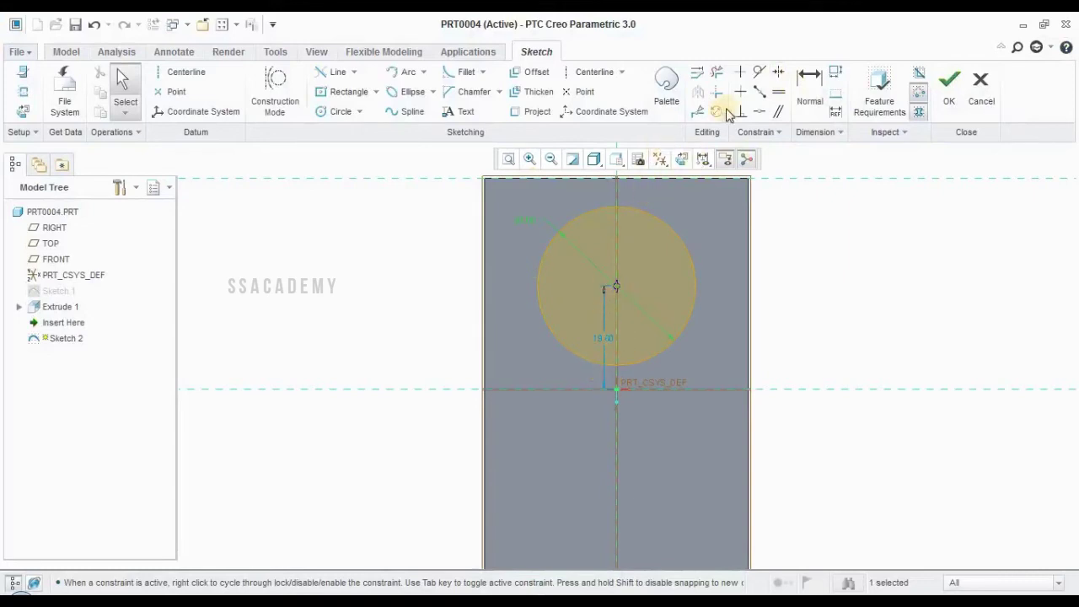
left_click(811, 89)
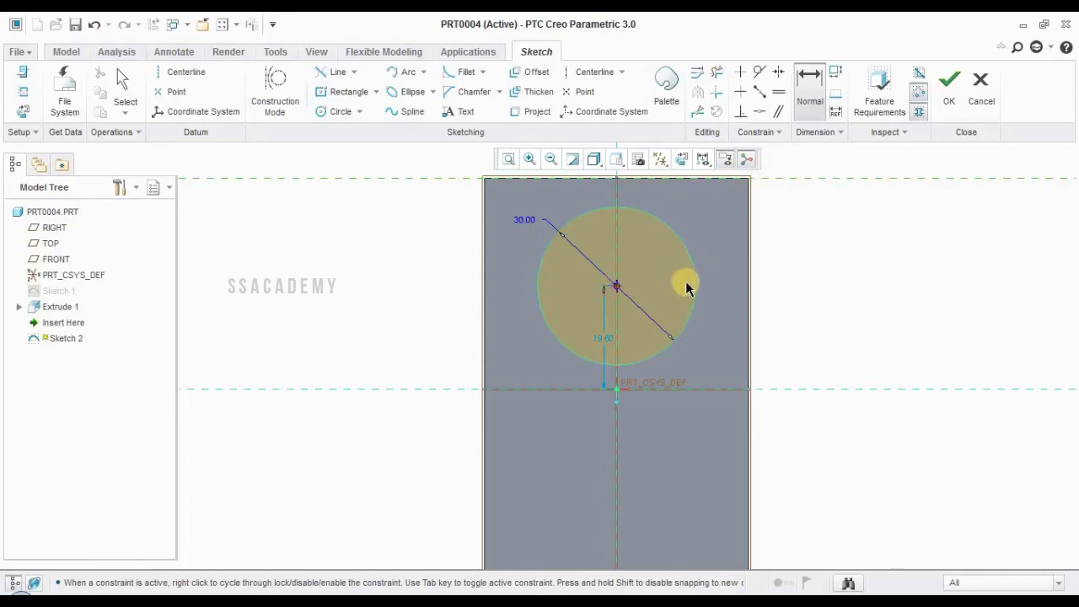
right_click(687, 288)
mouse_move(723, 508)
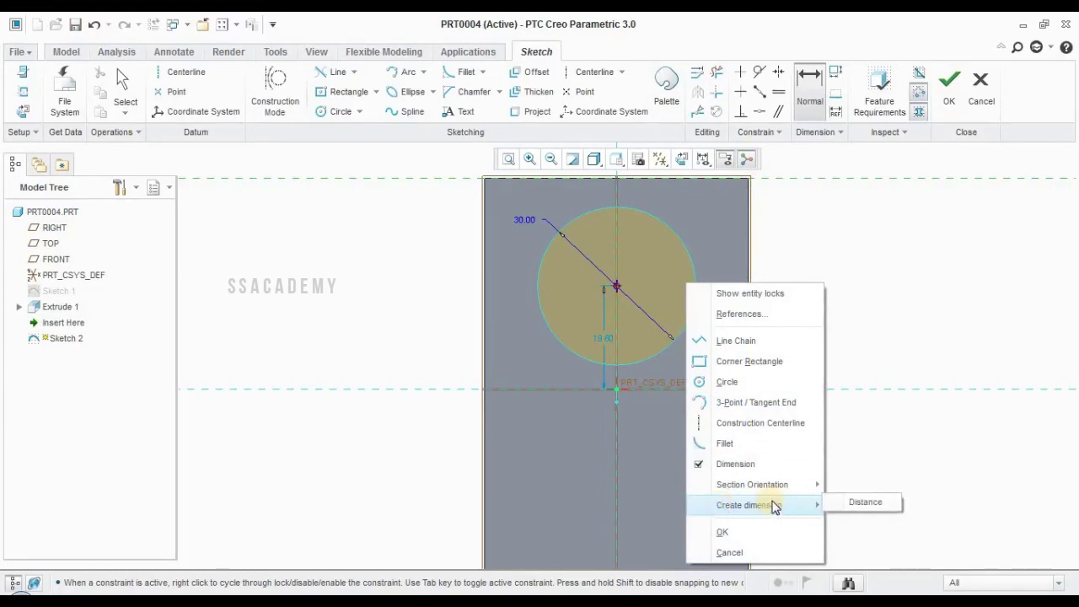
left_click(848, 506)
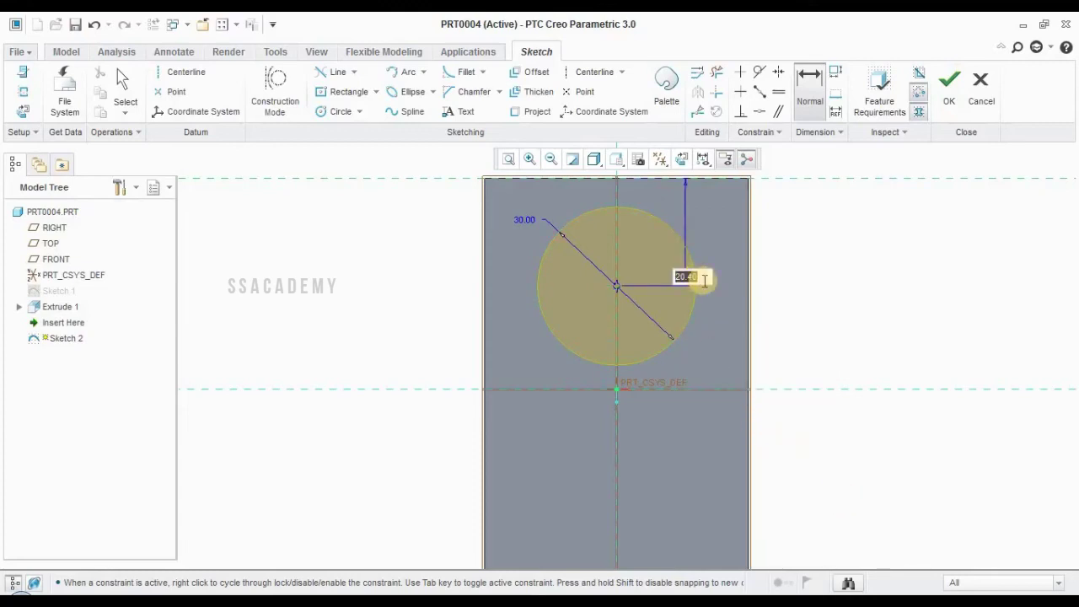
type("45")
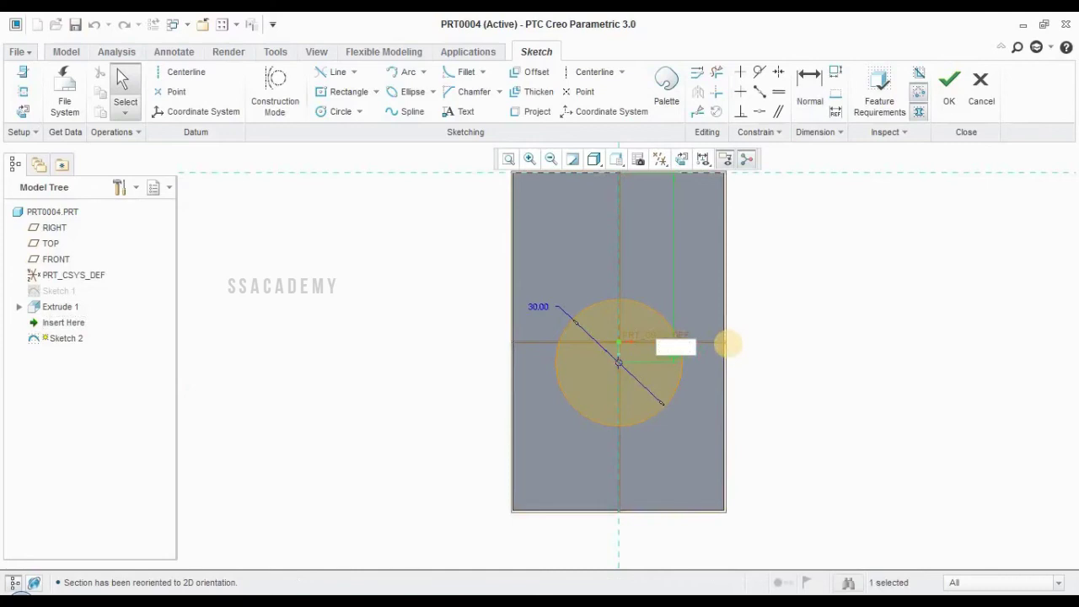
Shorten the edge distance until the circle touches the plate's horizontal centre reference, and finish the sketch.
key("Return")
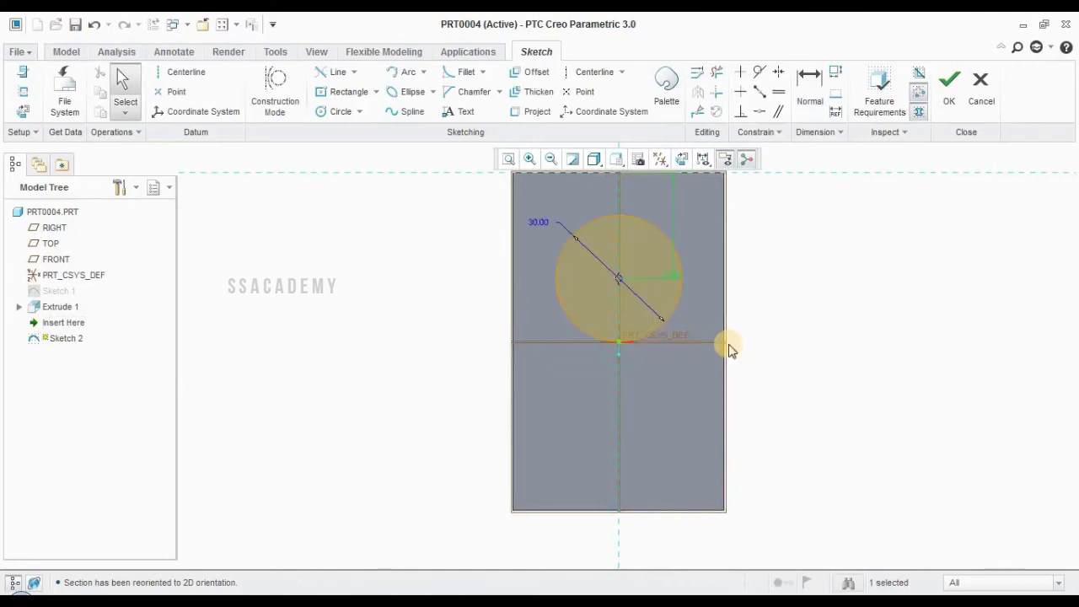
left_click(949, 89)
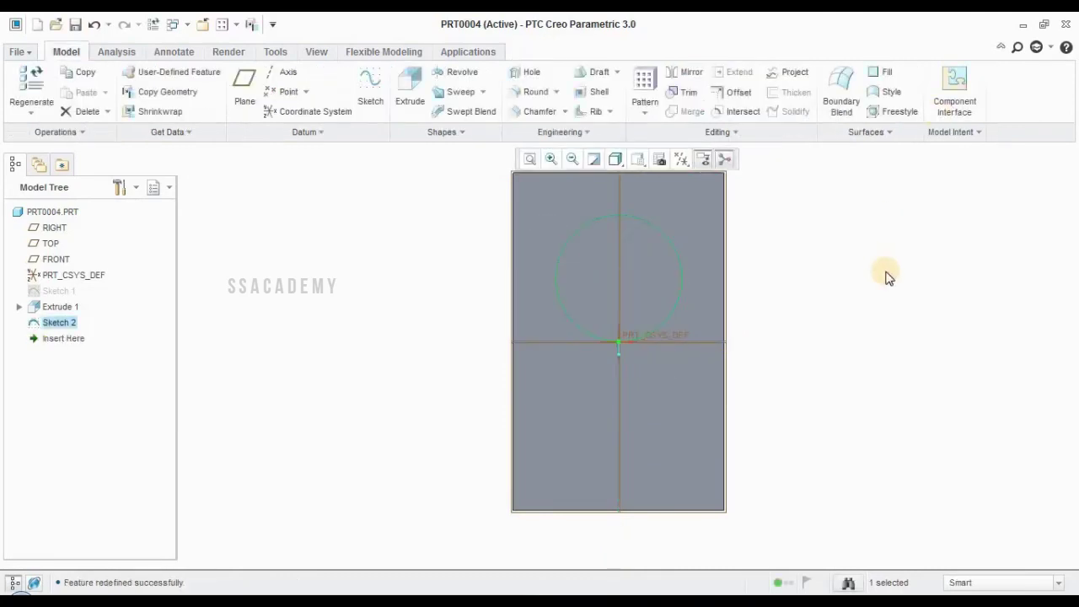
Start a solid Extrude of the circle sketch with the model shown in its standard 3D orientation.
key("ctrl+d")
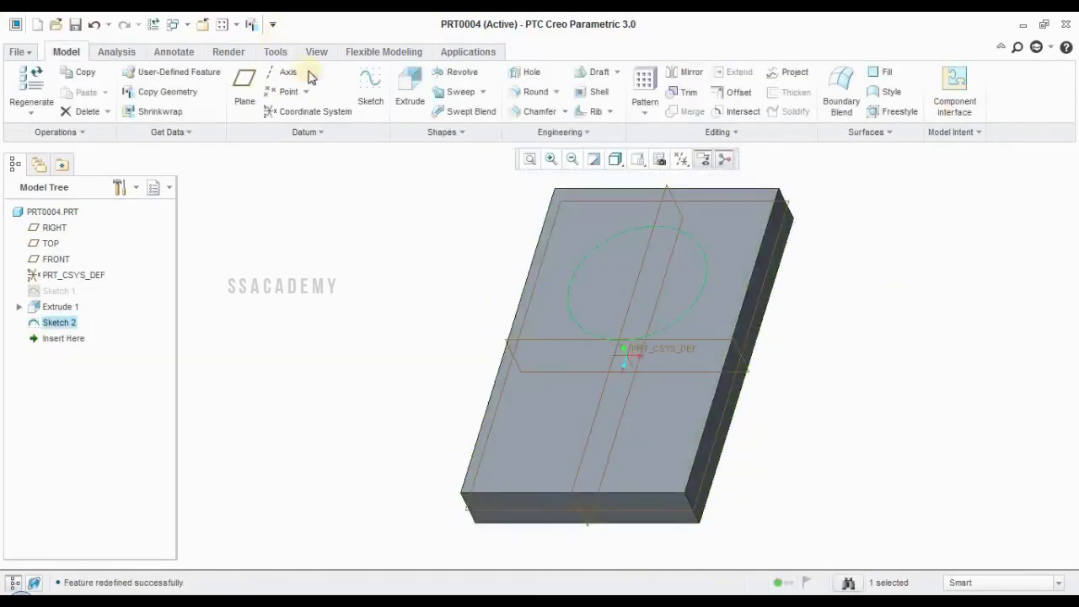
left_click(416, 100)
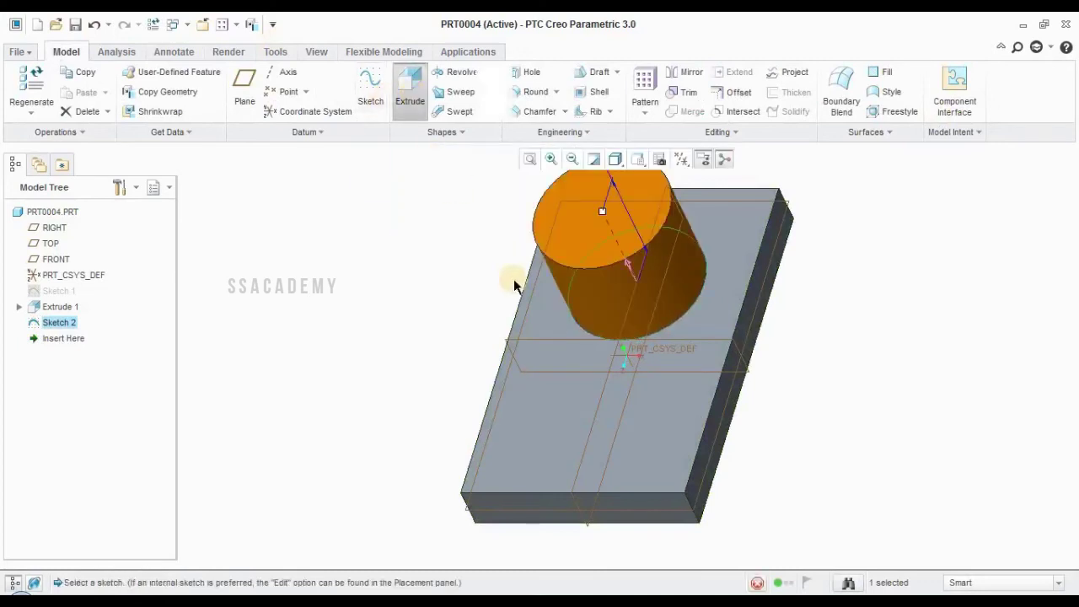
scroll(572, 377, "up", 2)
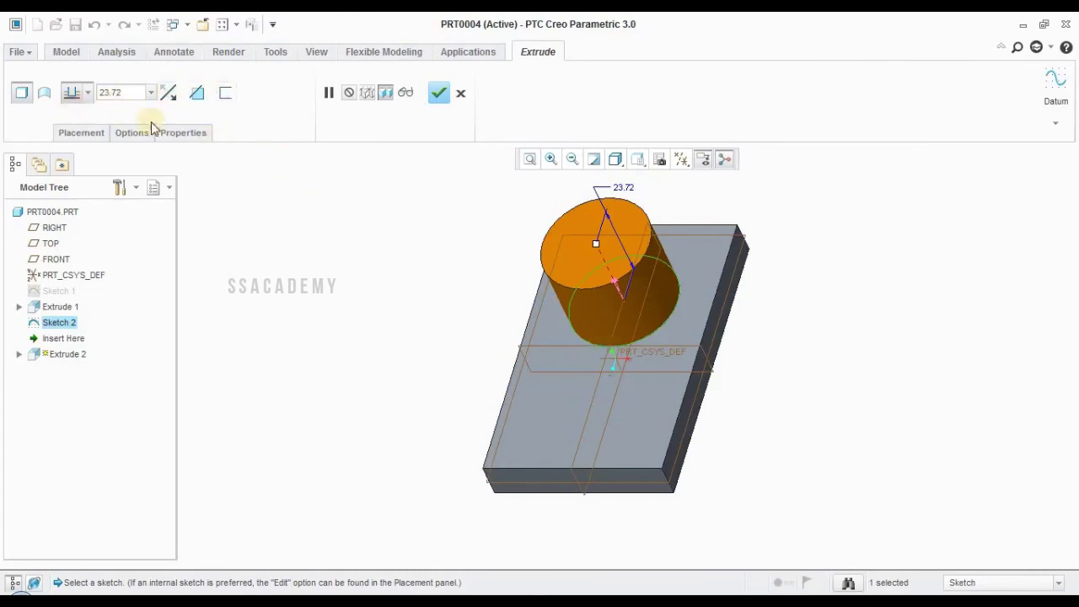
Try the to-next and symmetric depth options for the cylinder extrusion, and return to blind depth.
left_click(89, 92)
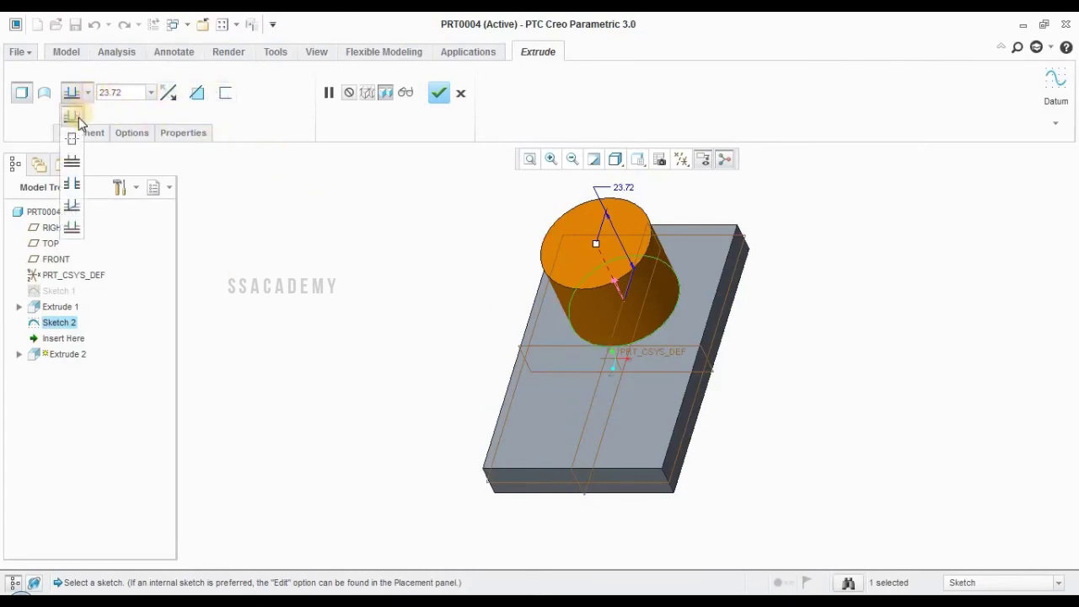
left_click(72, 161)
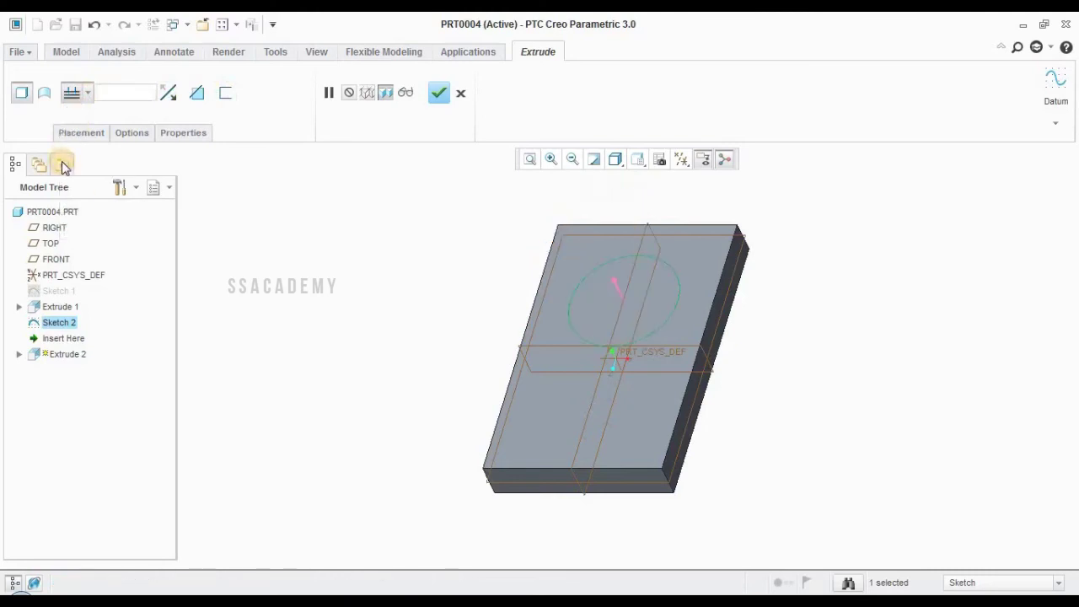
left_click(72, 115)
left_click(75, 92)
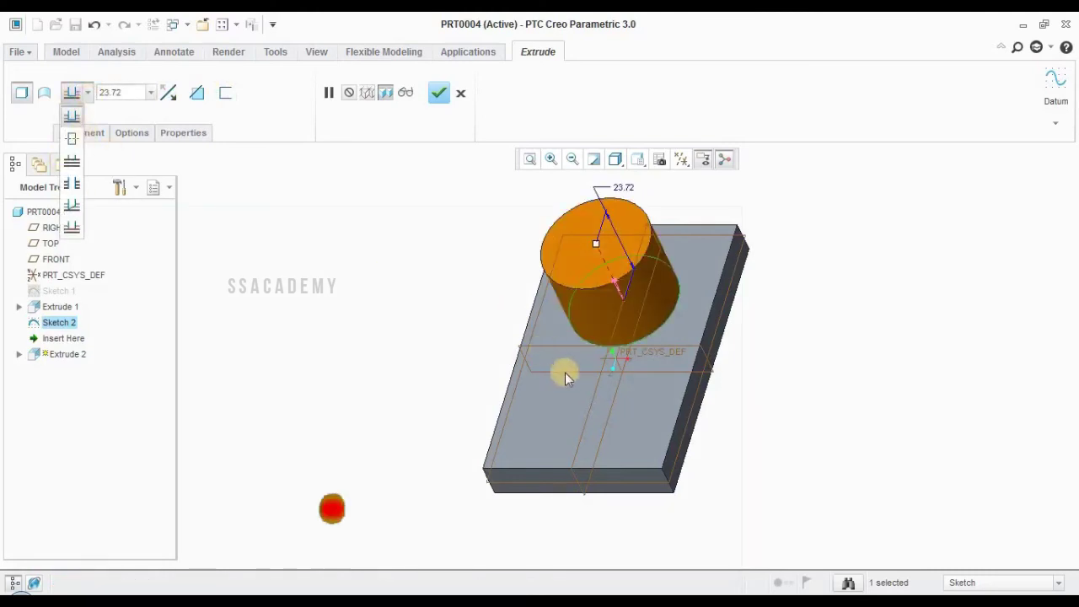
left_click(72, 138)
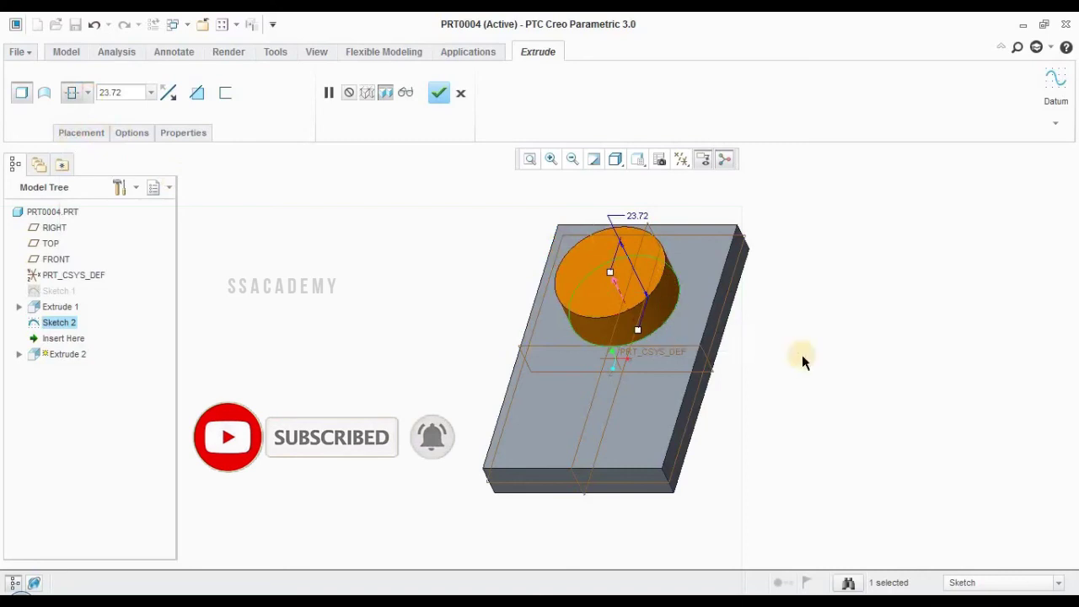
left_click(88, 93)
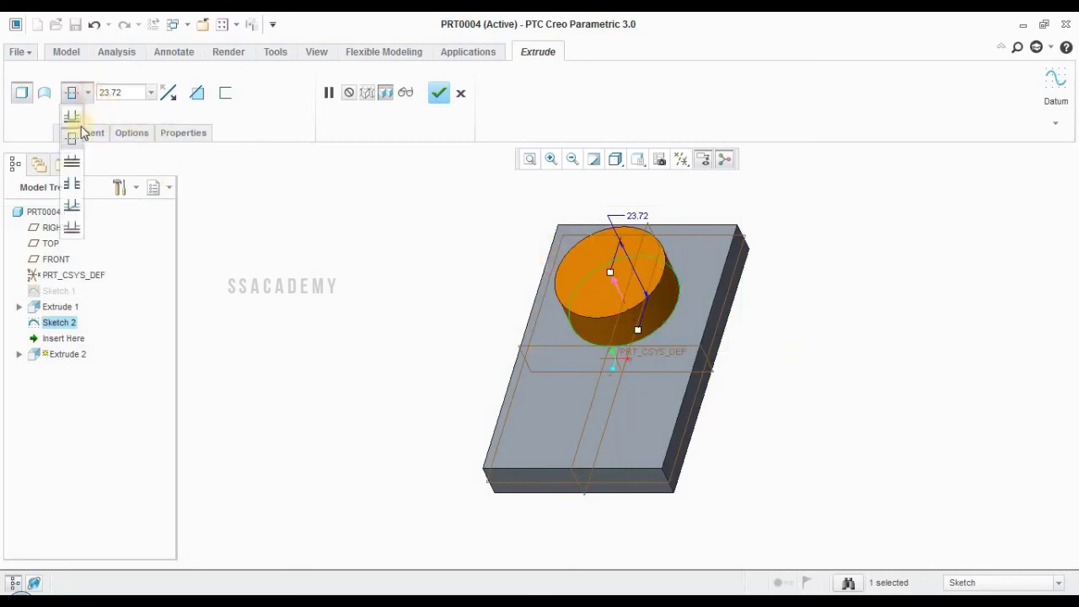
left_click(71, 114)
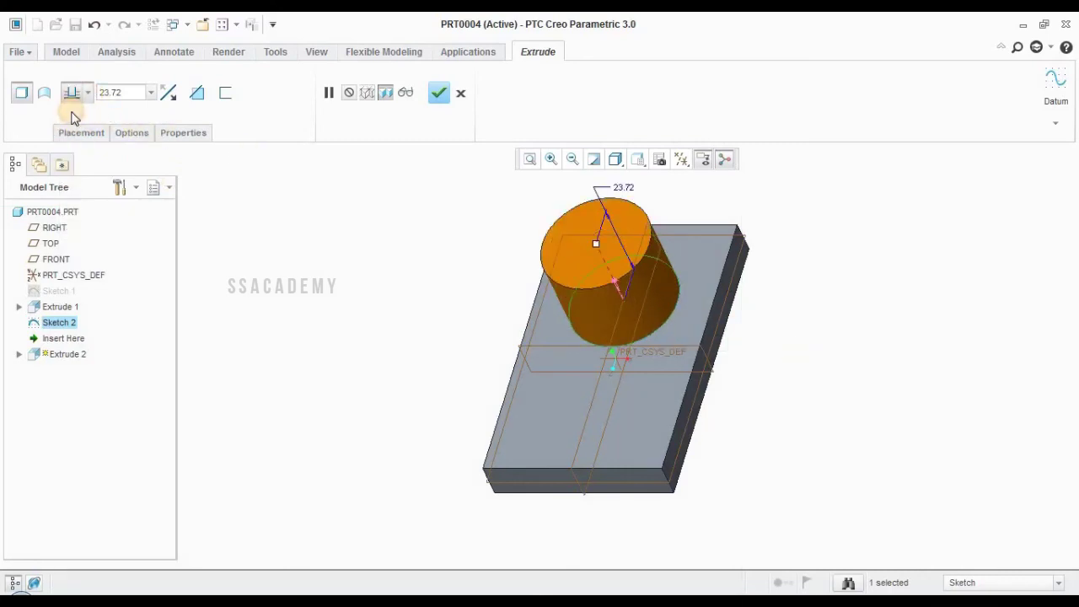
Set the cylinder's blind extrusion depth to 40 mm and complete the feature.
left_click(130, 94)
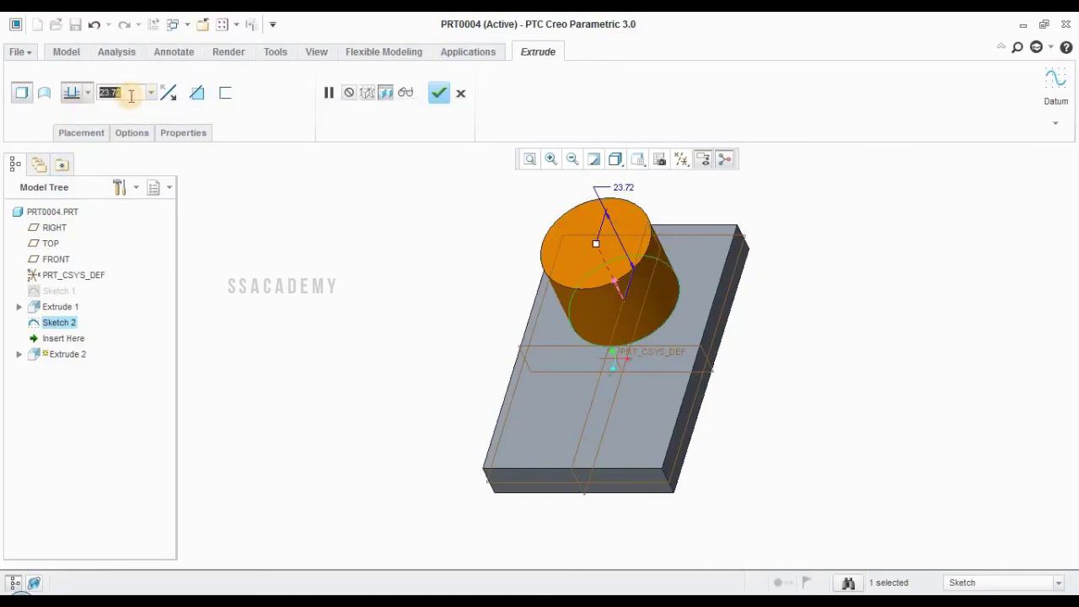
type("4")
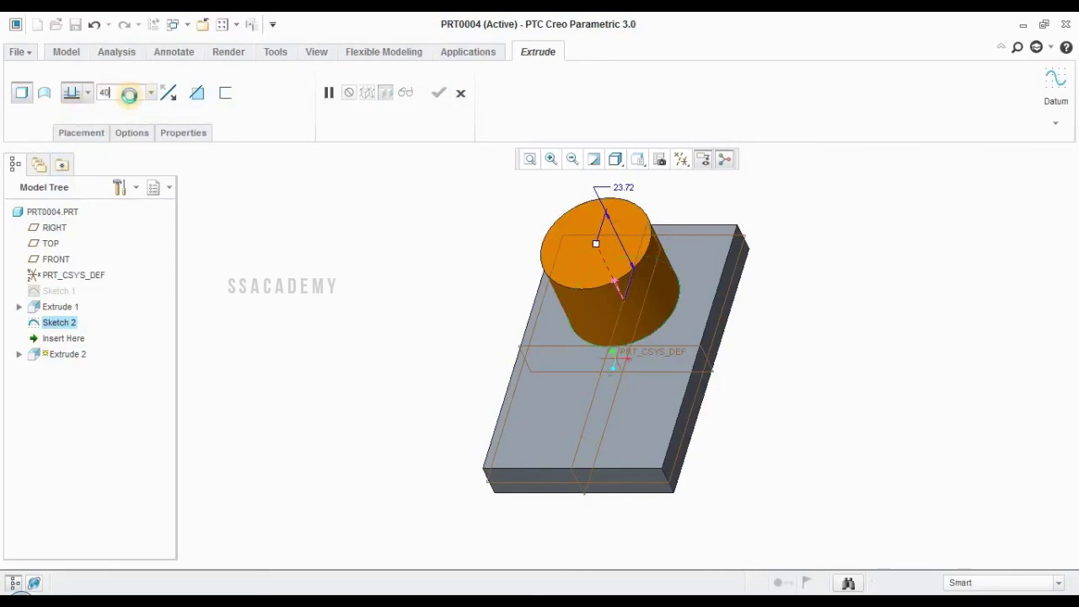
type("0")
key("Return")
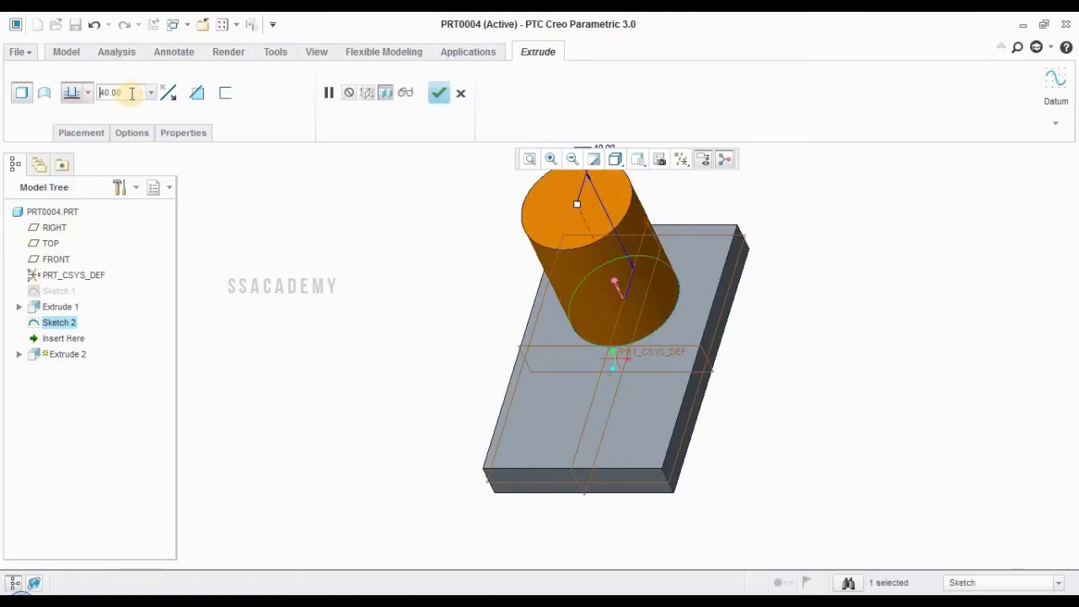
left_click(438, 93)
left_click(404, 234)
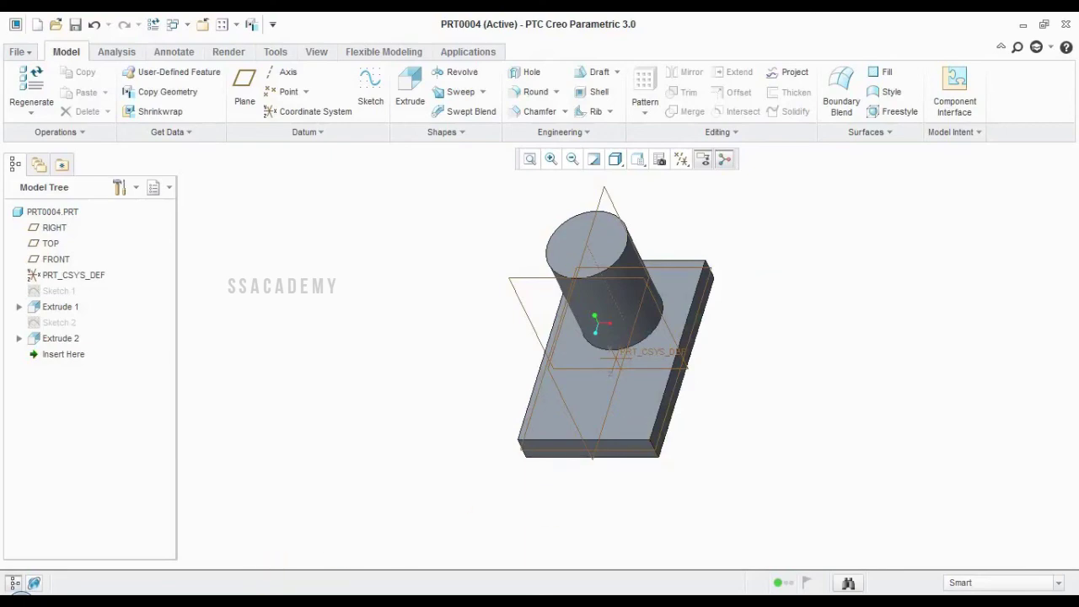
Check the rib in the reference drawing and open a new sketch on the RIGHT plane, oriented square to the view.
key("alt+Tab")
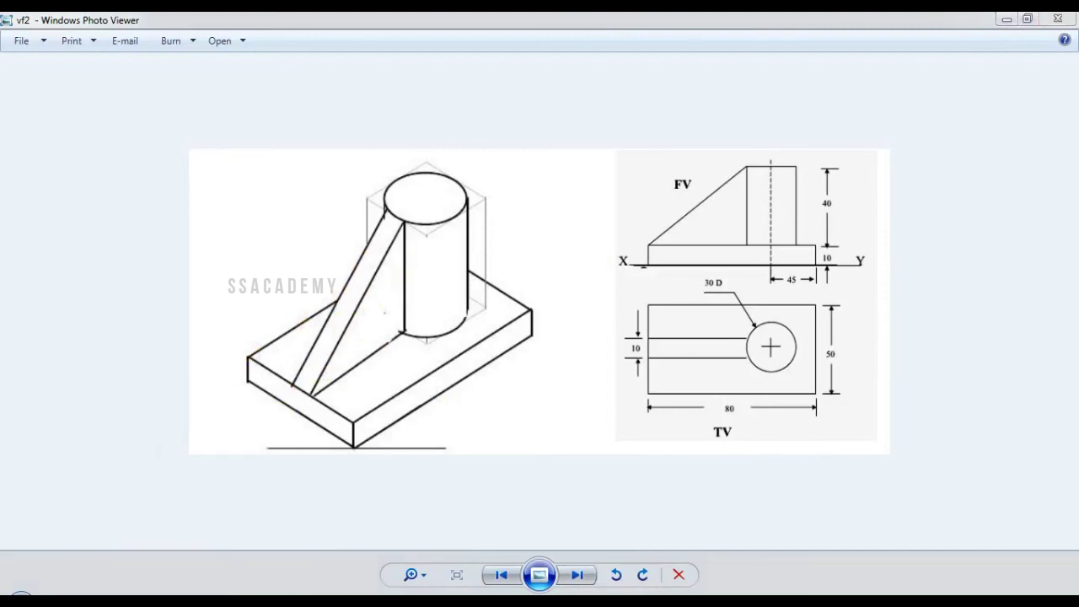
left_click(20, 599)
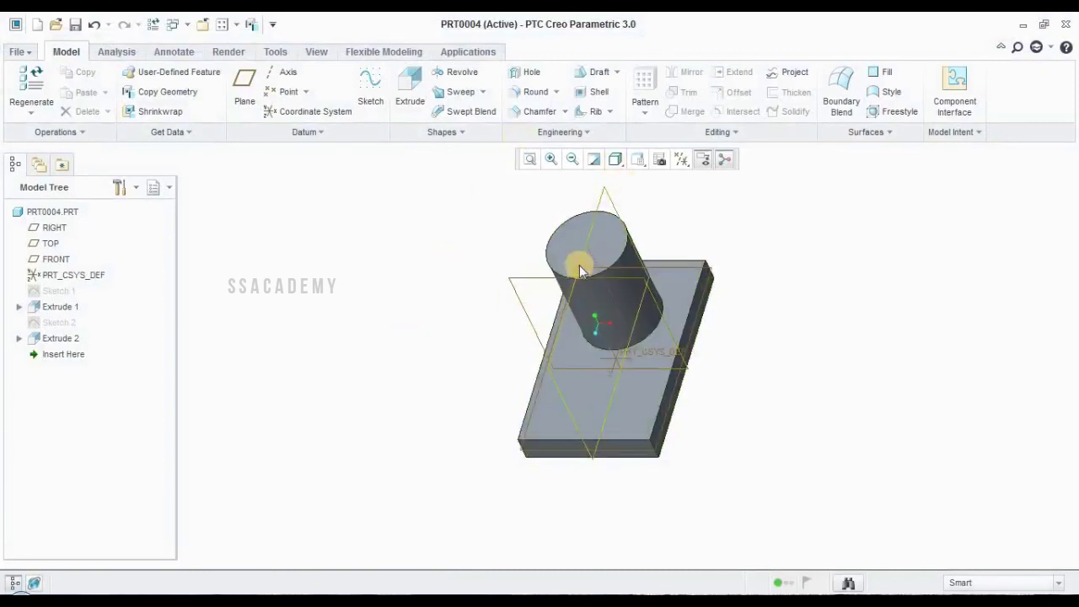
left_click(604, 205)
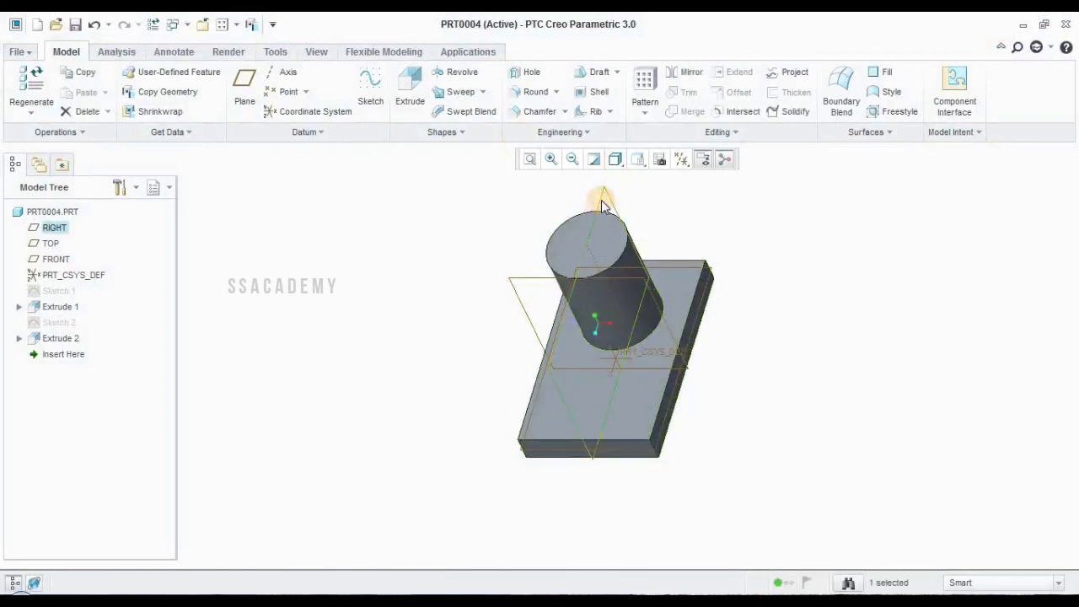
left_click(371, 84)
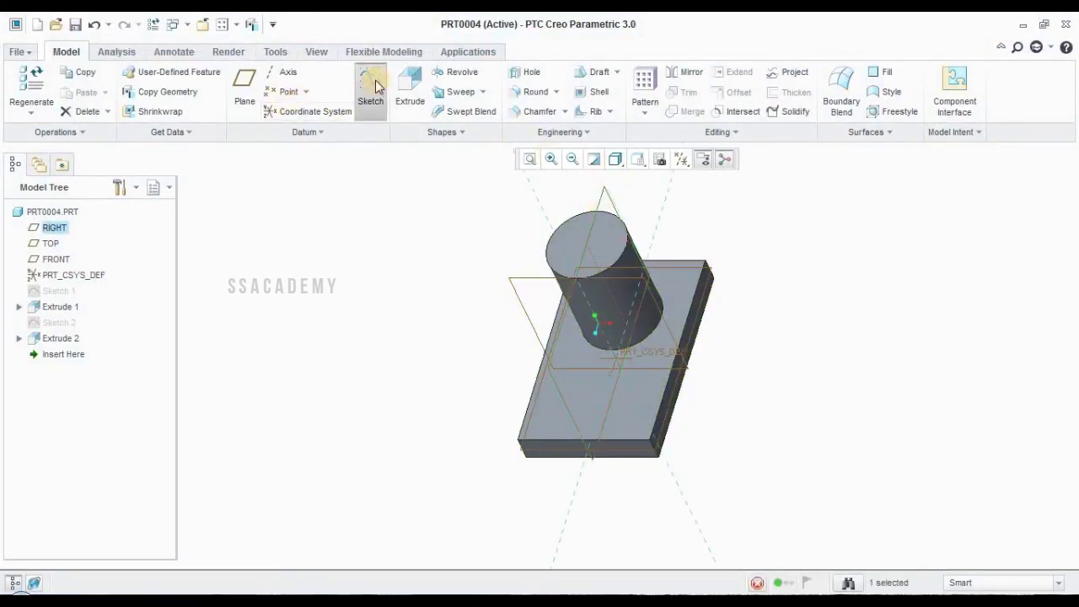
left_click(681, 159)
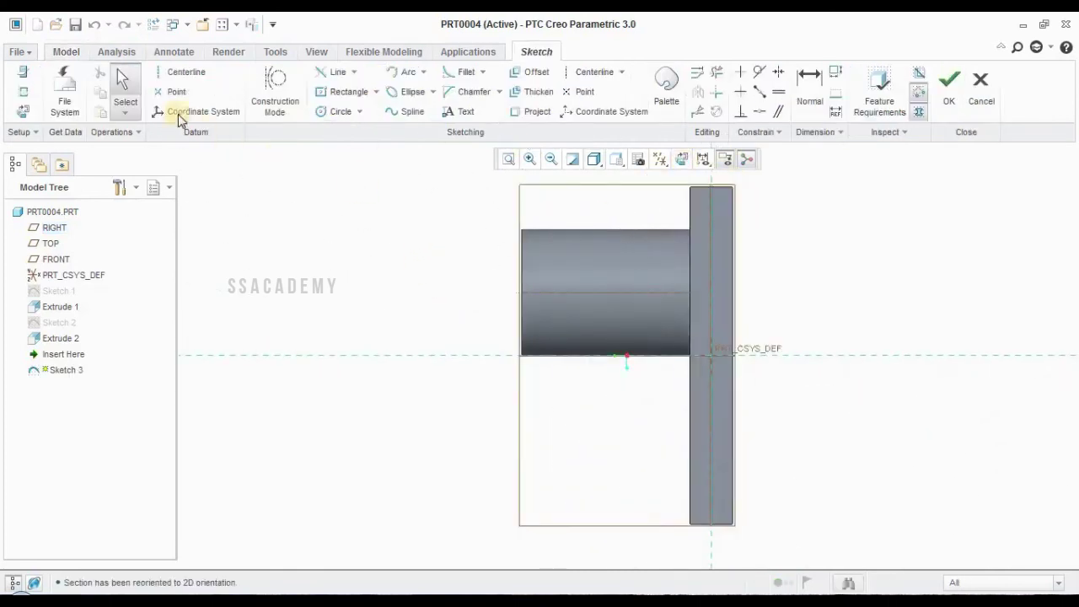
Add the cylinder's free end face, the base plate's end face on the rib side and its cylinder-side face as sketch references.
left_click(26, 98)
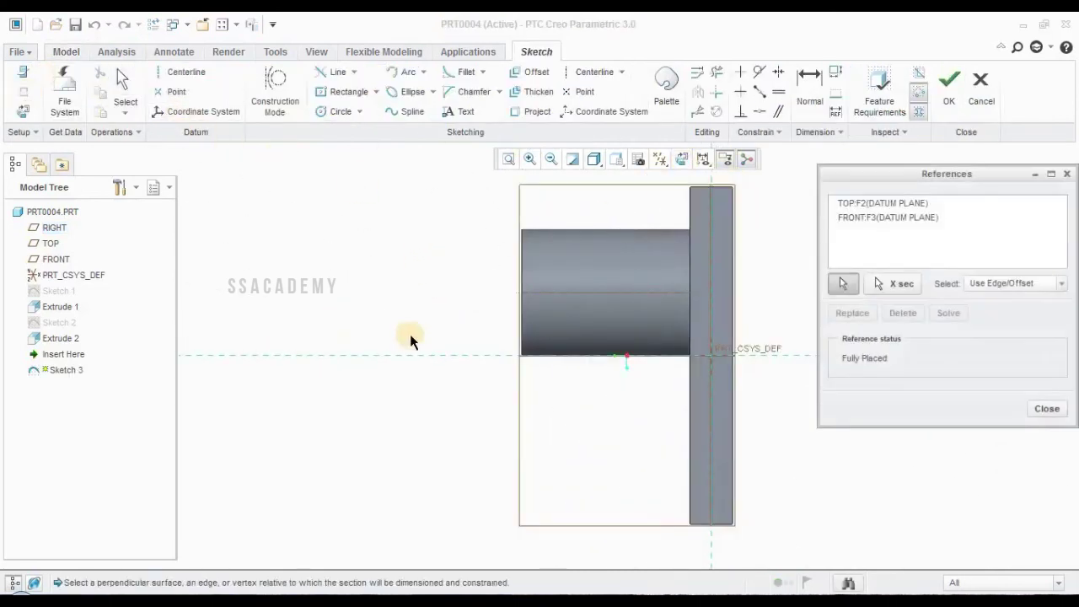
left_click(522, 336)
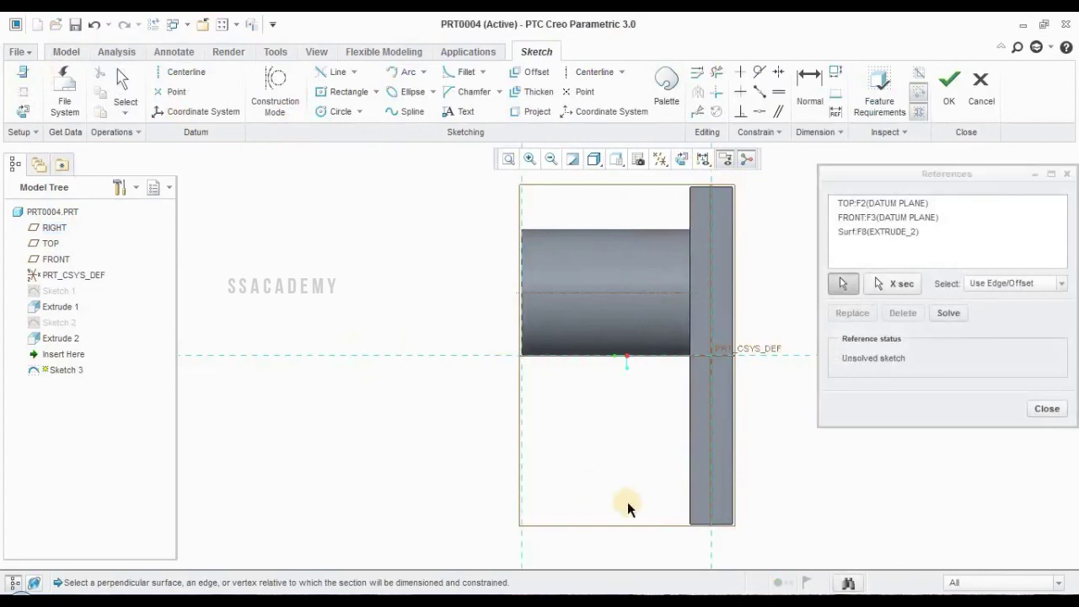
left_click(709, 528)
left_click(693, 499)
left_click(1044, 411)
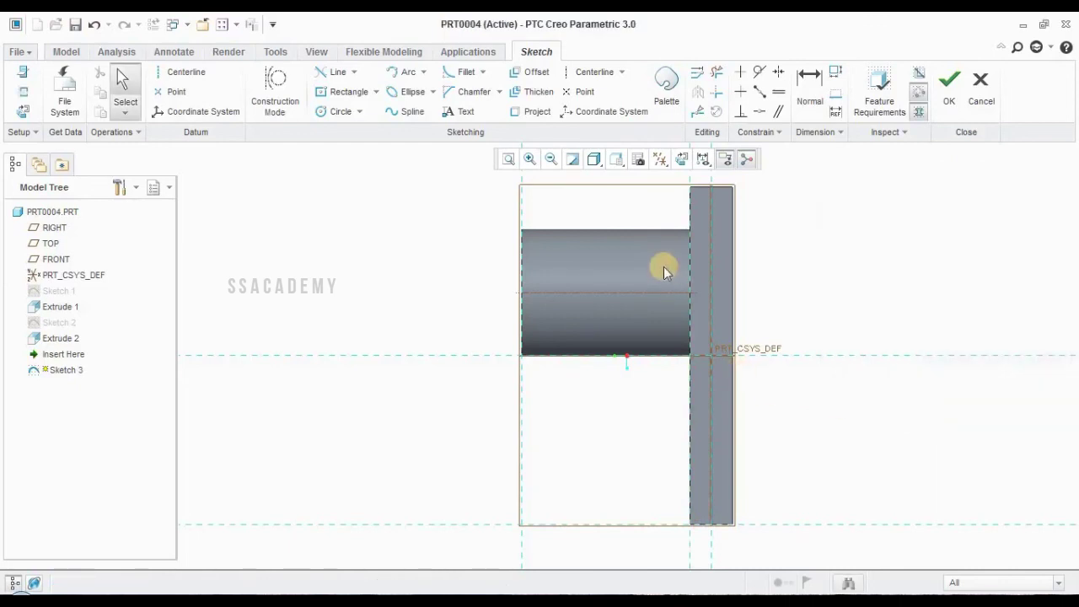
Sketch a sloping line from the cylinder's outer end corner to the base plate's far upper corner and finish the sketch.
left_click(355, 74)
left_click(353, 87)
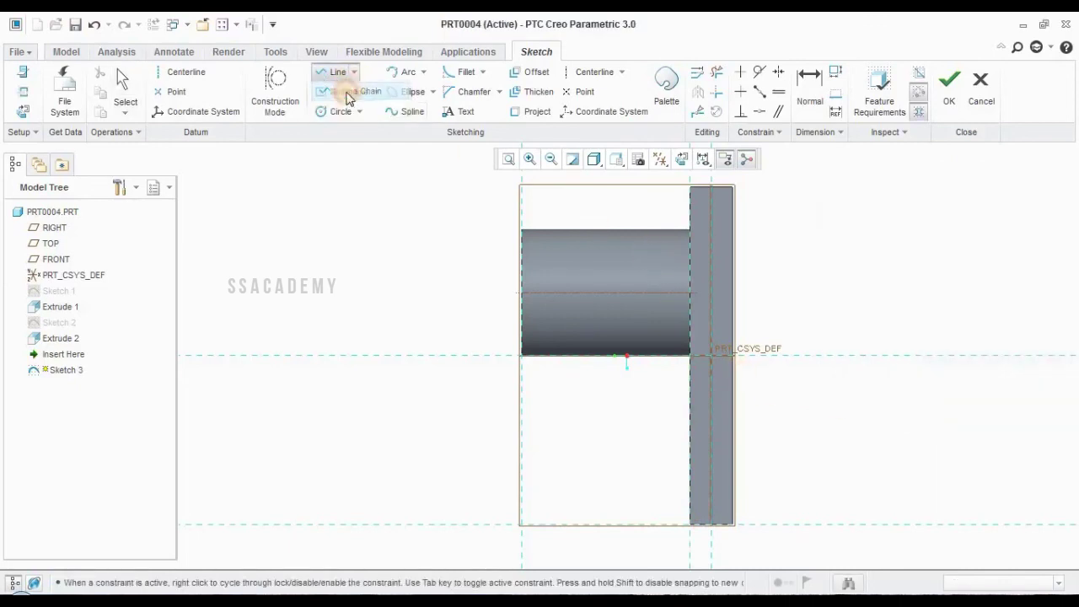
left_click(529, 357)
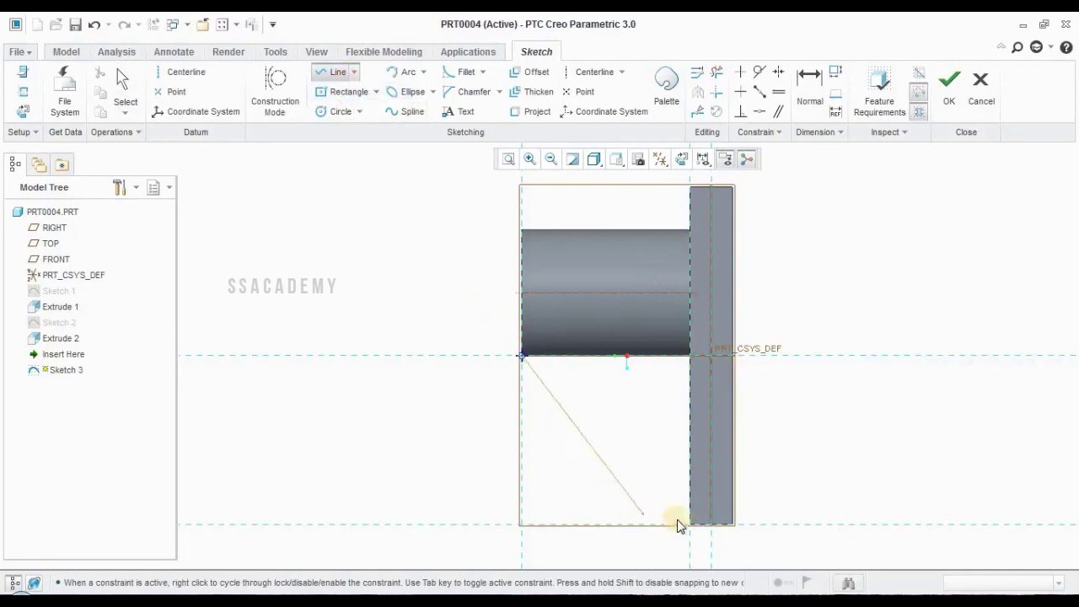
left_click(689, 525)
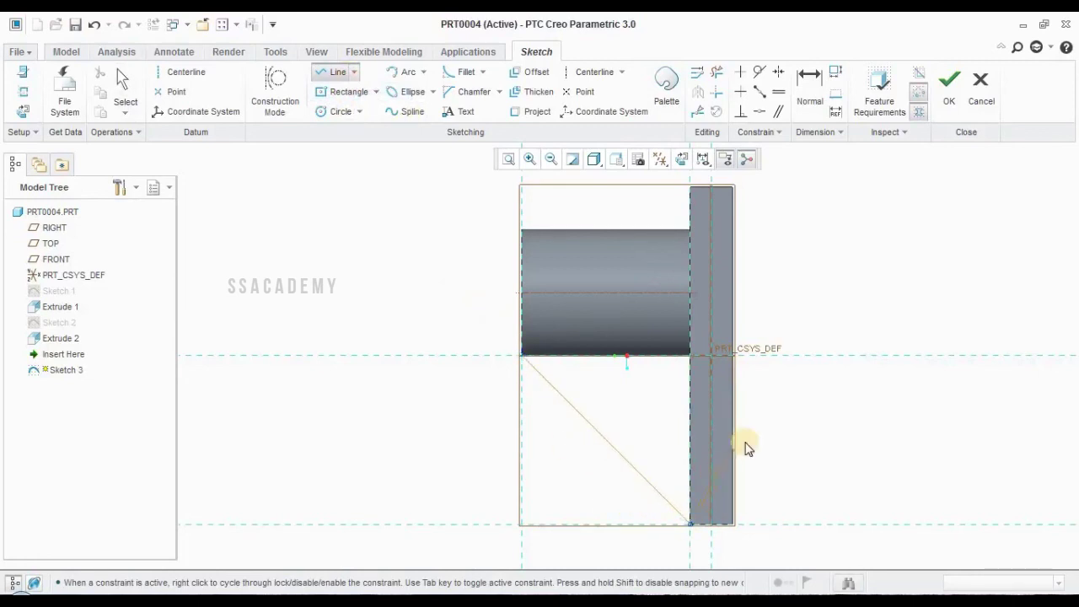
middle_click(818, 345)
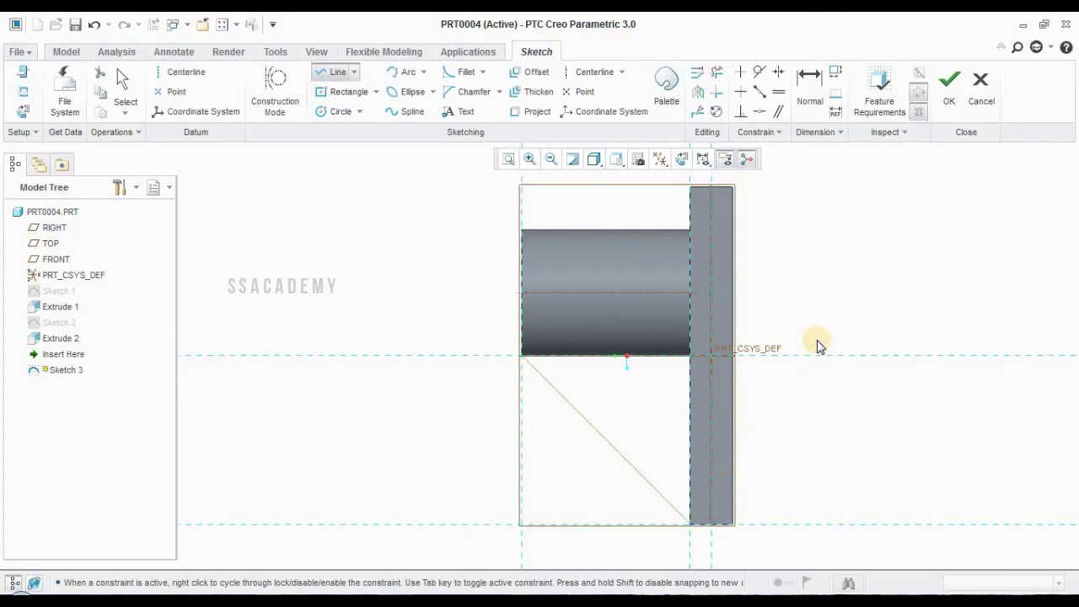
left_click(950, 105)
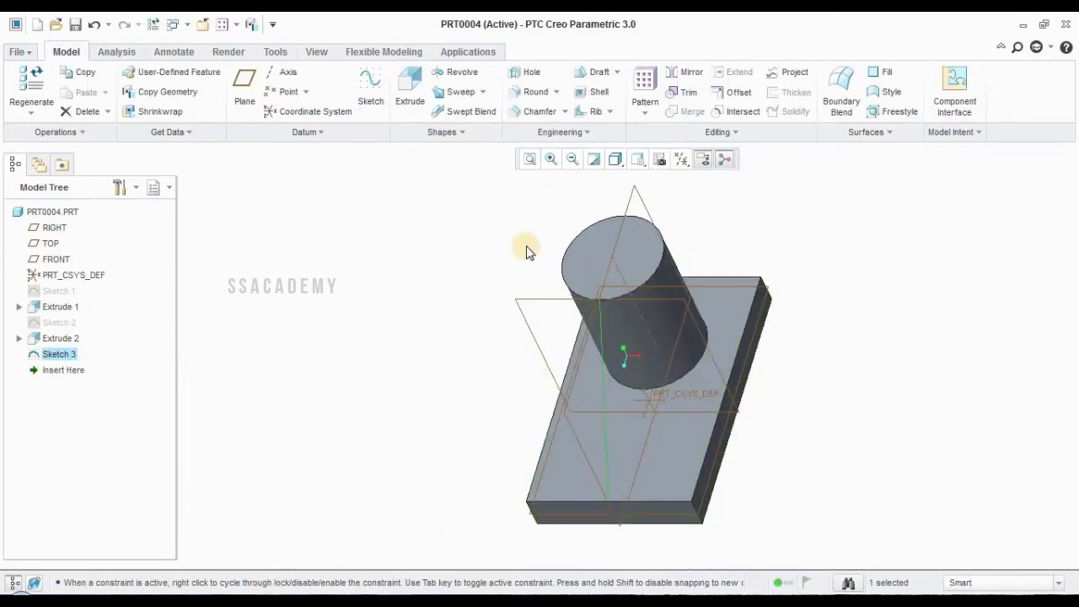
Create a 10 mm thick Profile Rib from the sloping line sketch and compare the finished part with the reference drawing.
left_click(610, 115)
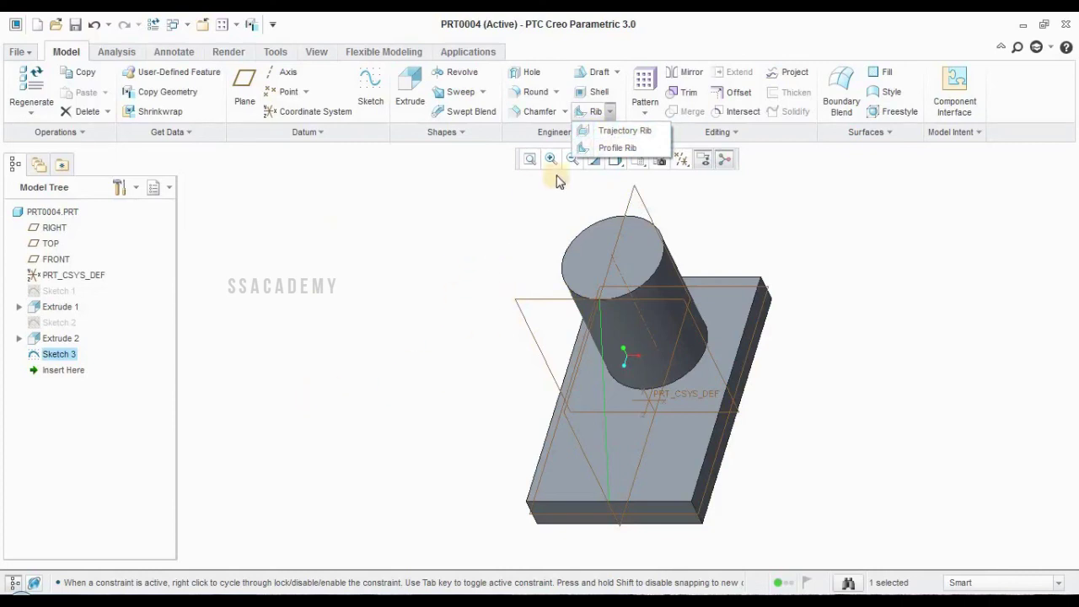
left_click(596, 148)
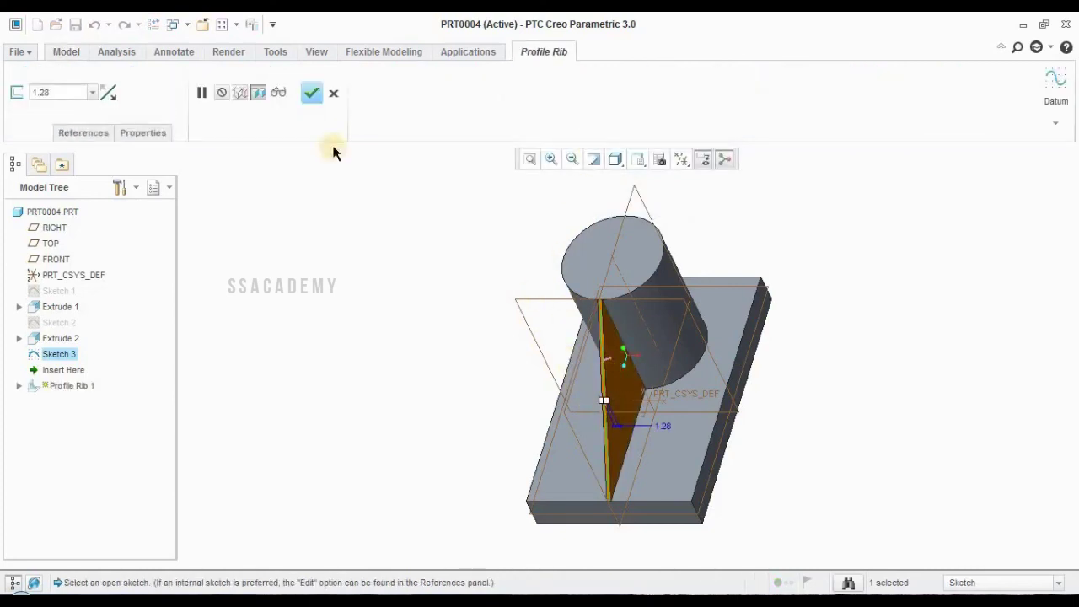
double_click(63, 93)
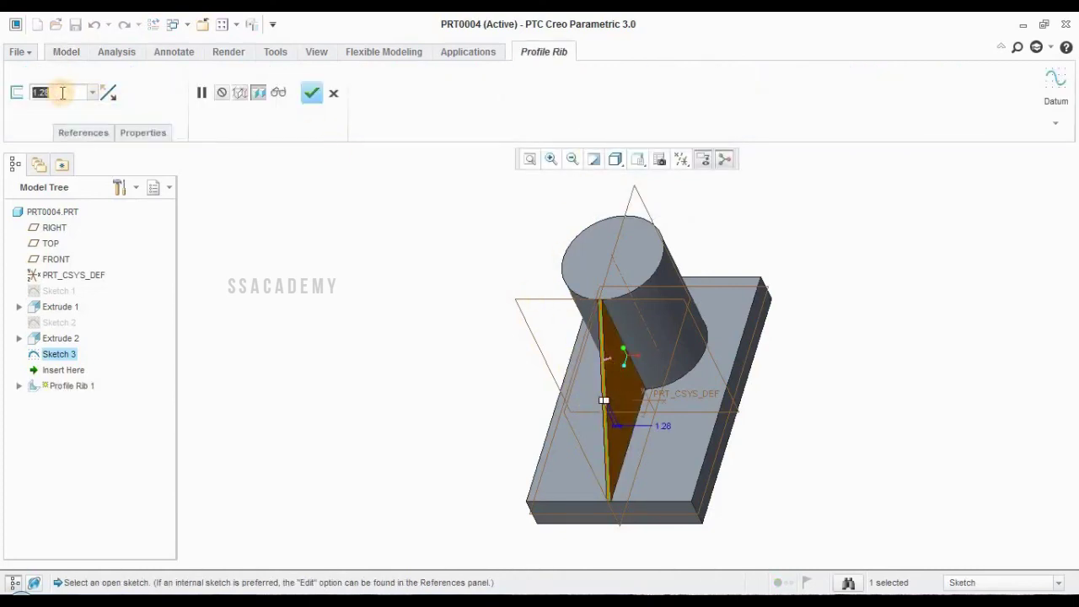
type("1")
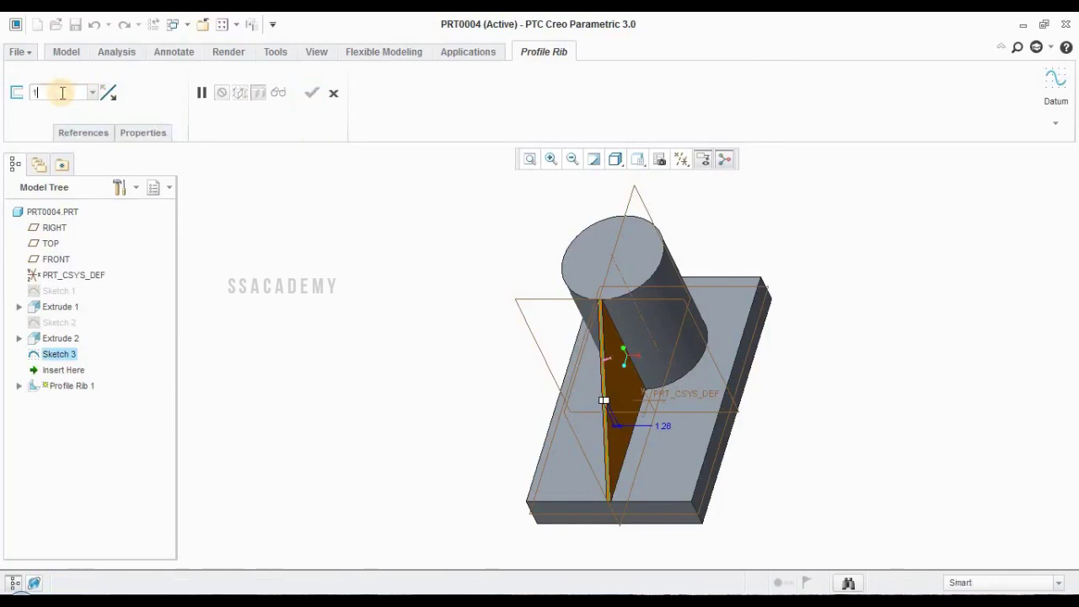
type("0")
key("Return")
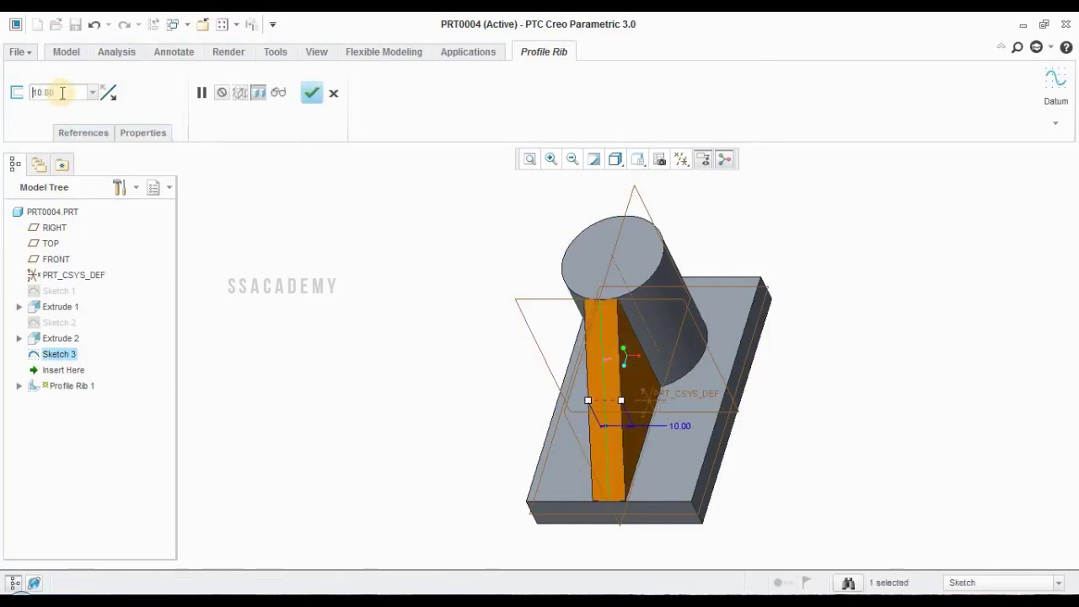
left_click(310, 96)
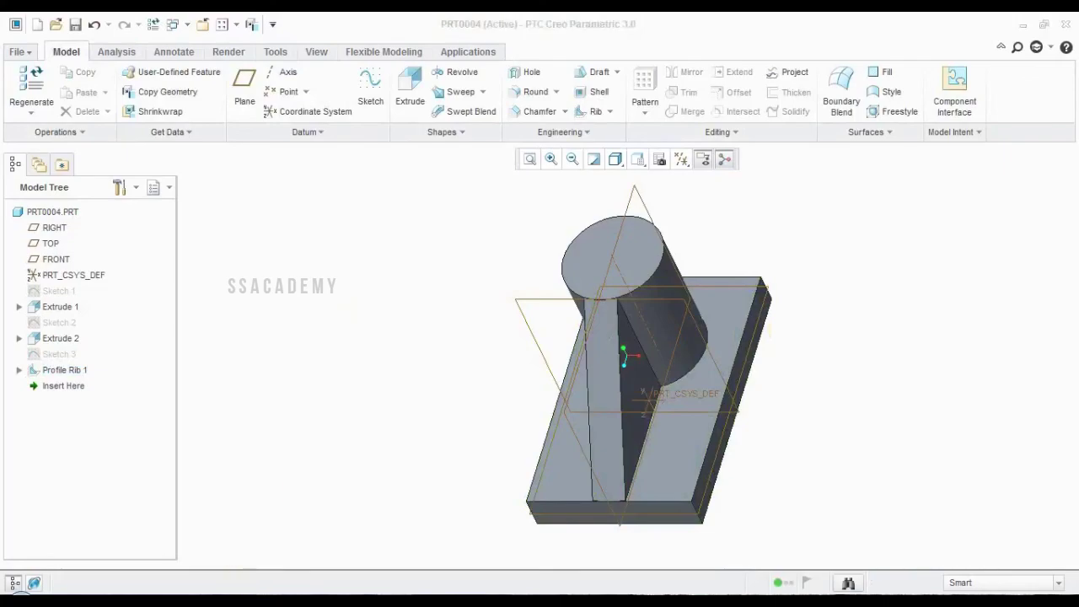
key("alt+Tab")
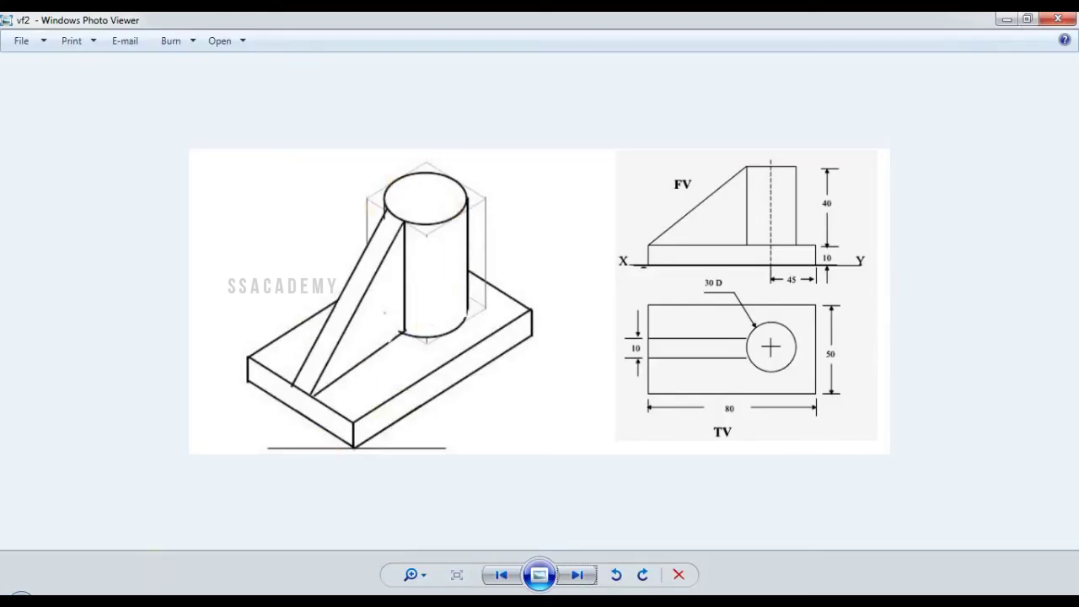
key("alt+Tab")
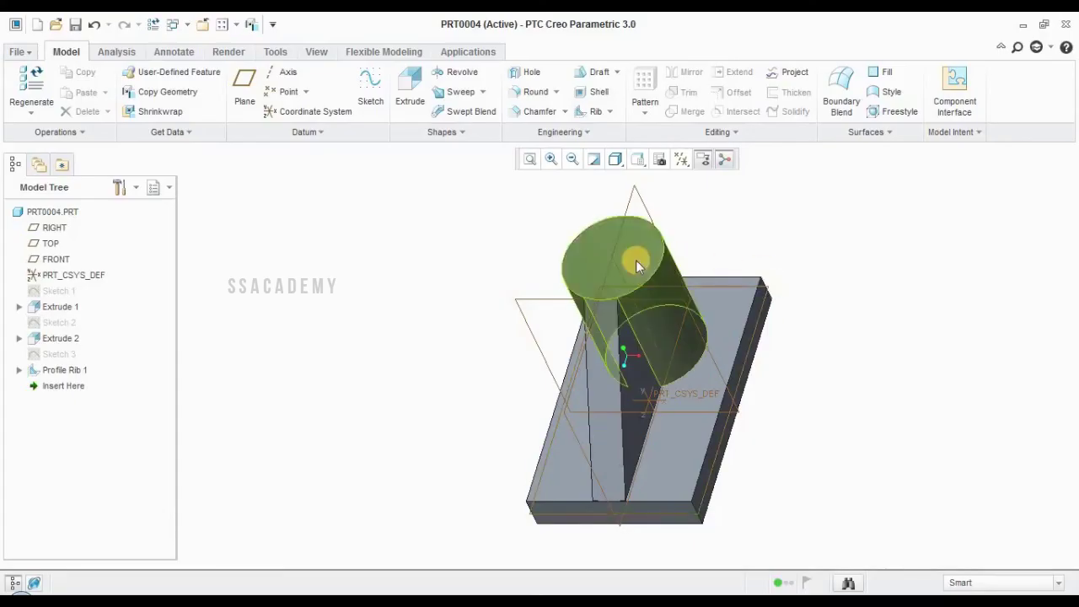